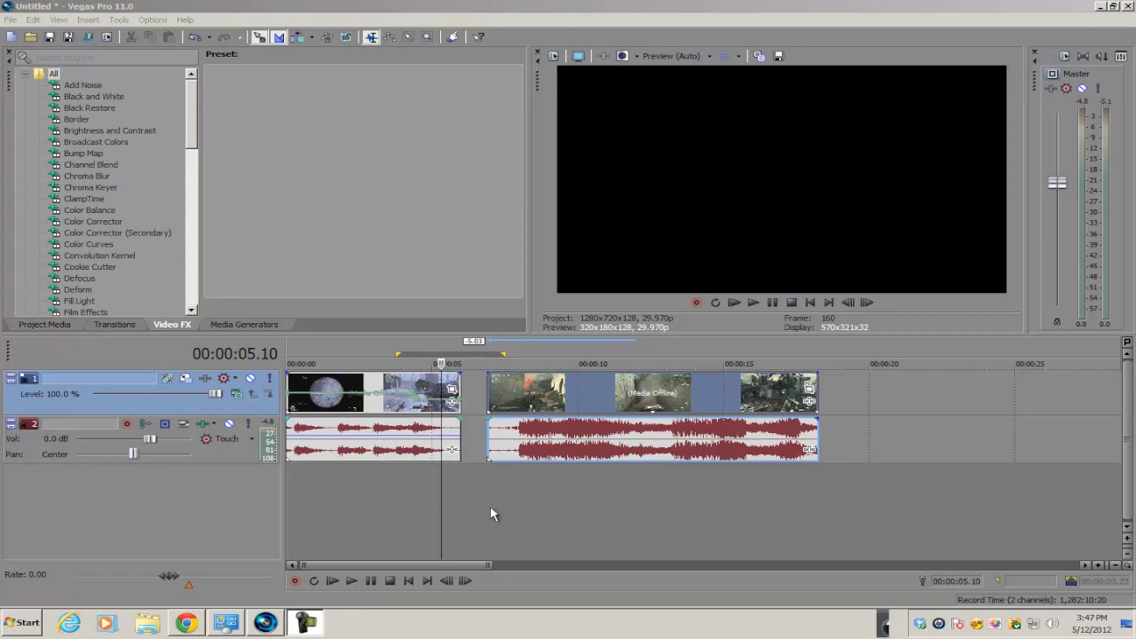
Step: Slide the second gameplay clip so it starts at 00:00:07.00
click(465, 481)
scroll(465, 480, up, 5)
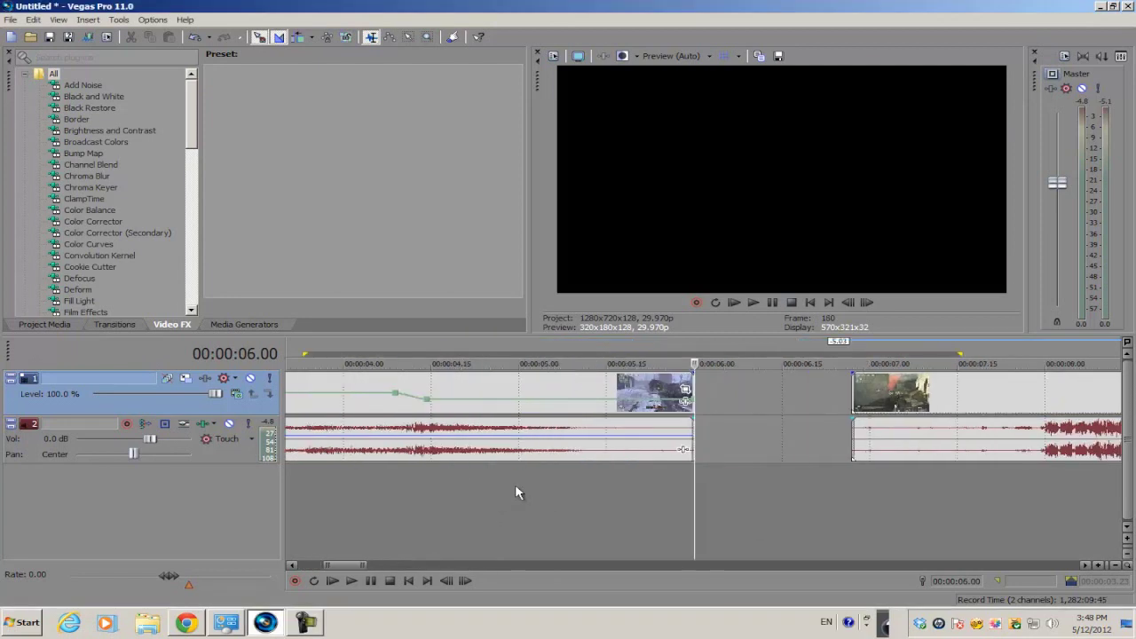
click(846, 430)
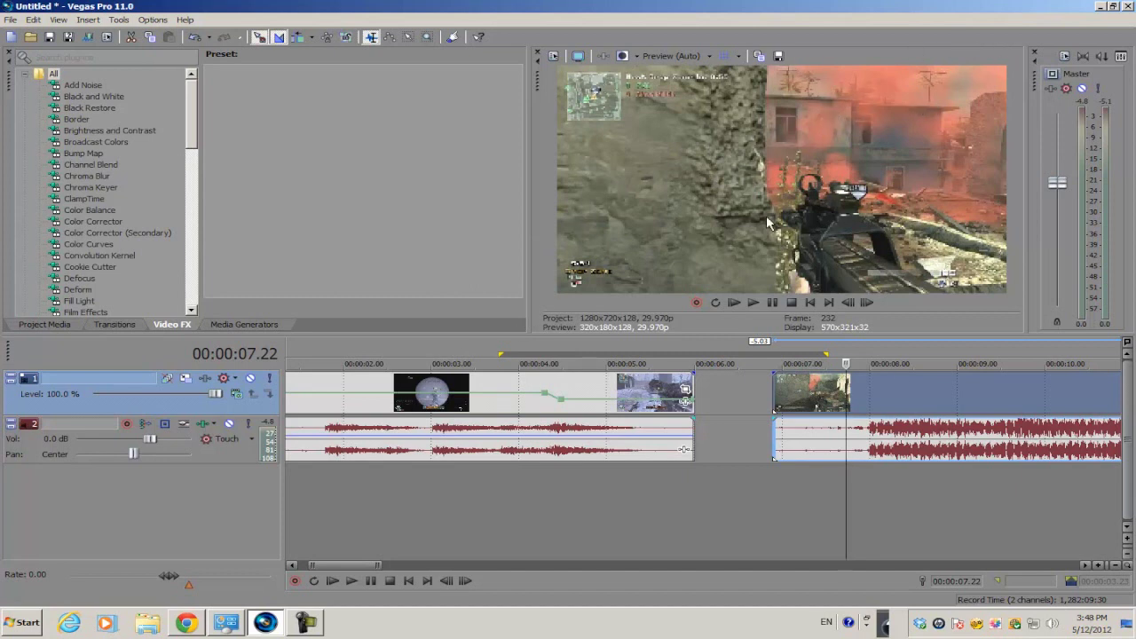
scroll(610, 441, down, 3)
click(590, 435)
scroll(590, 435, up, 5)
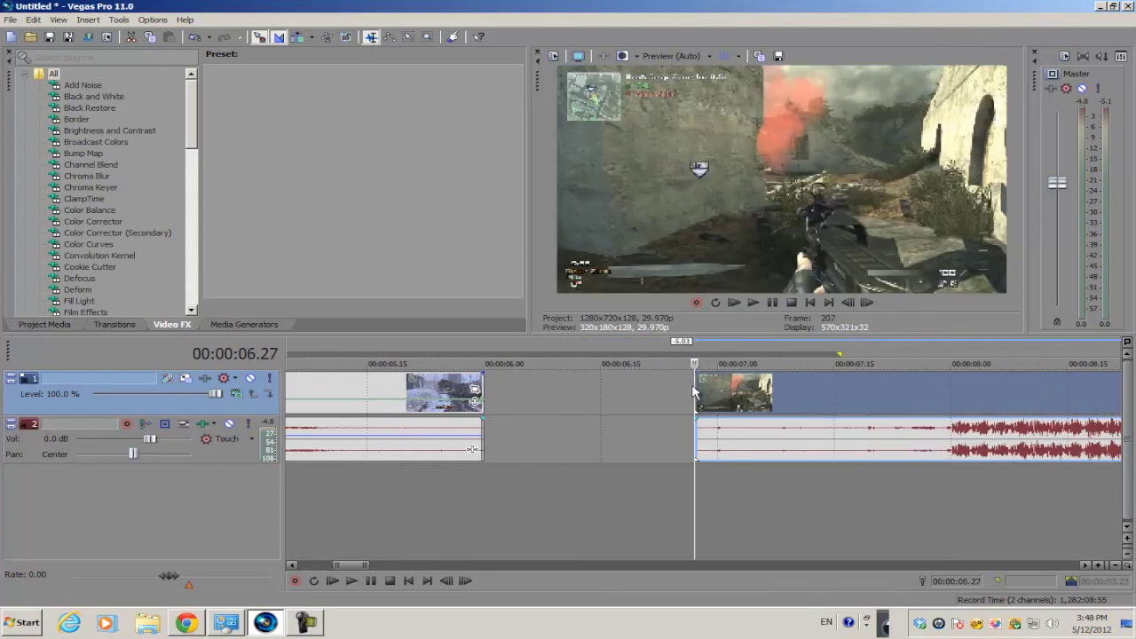
drag(729, 390, 750, 388)
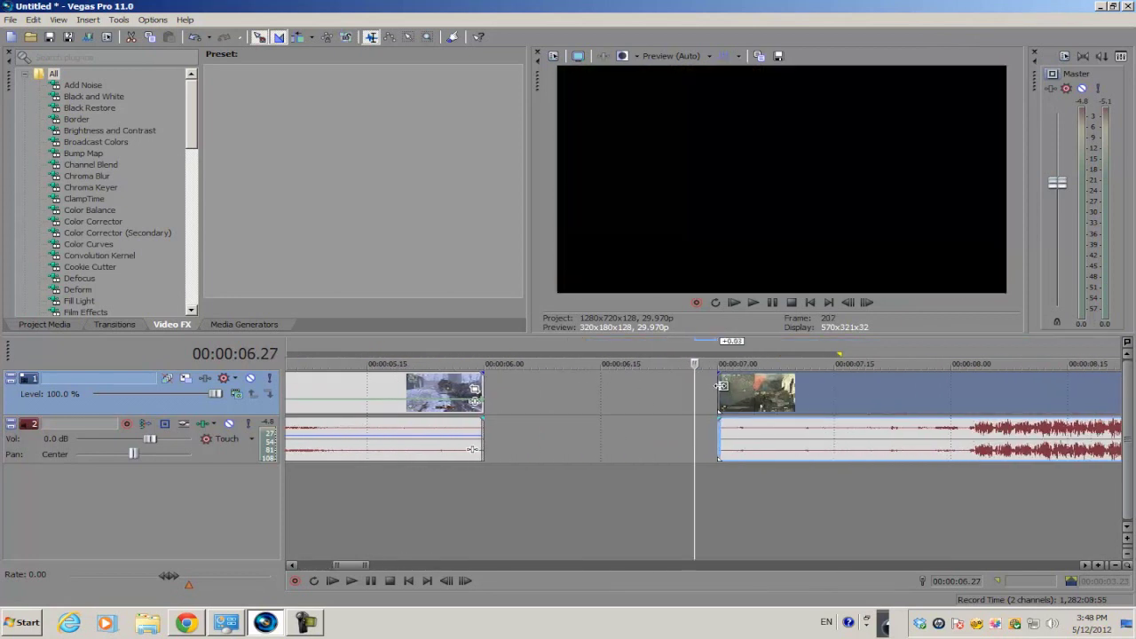
Step: Place the edit cursor one second into the clip, at 00:00:08.00, for the split
click(718, 390)
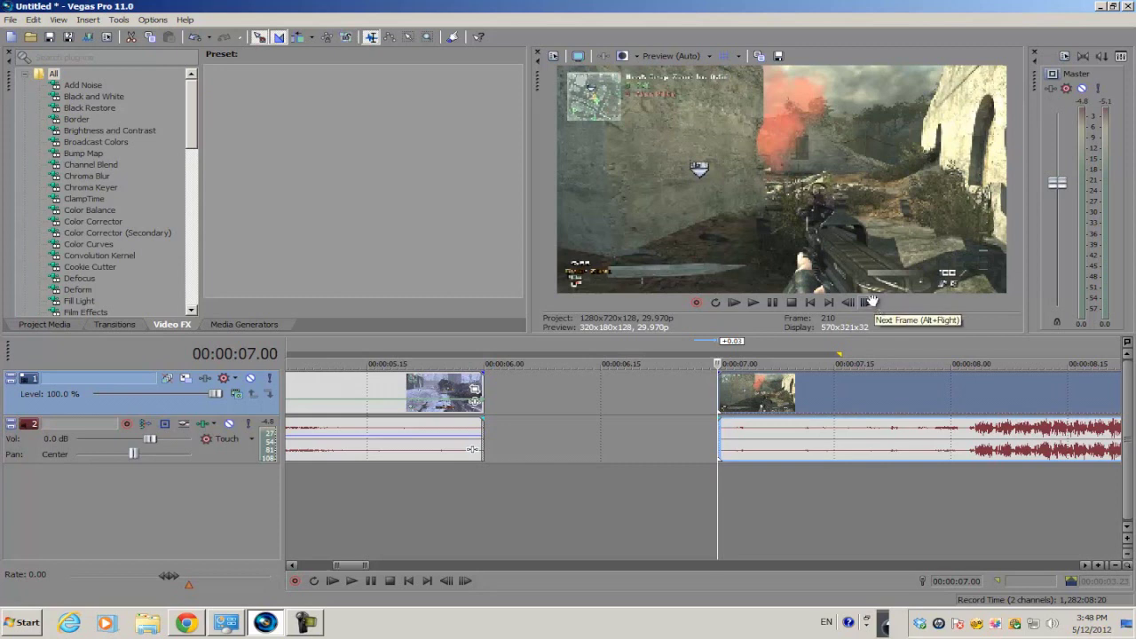
scroll(654, 408, down, 5)
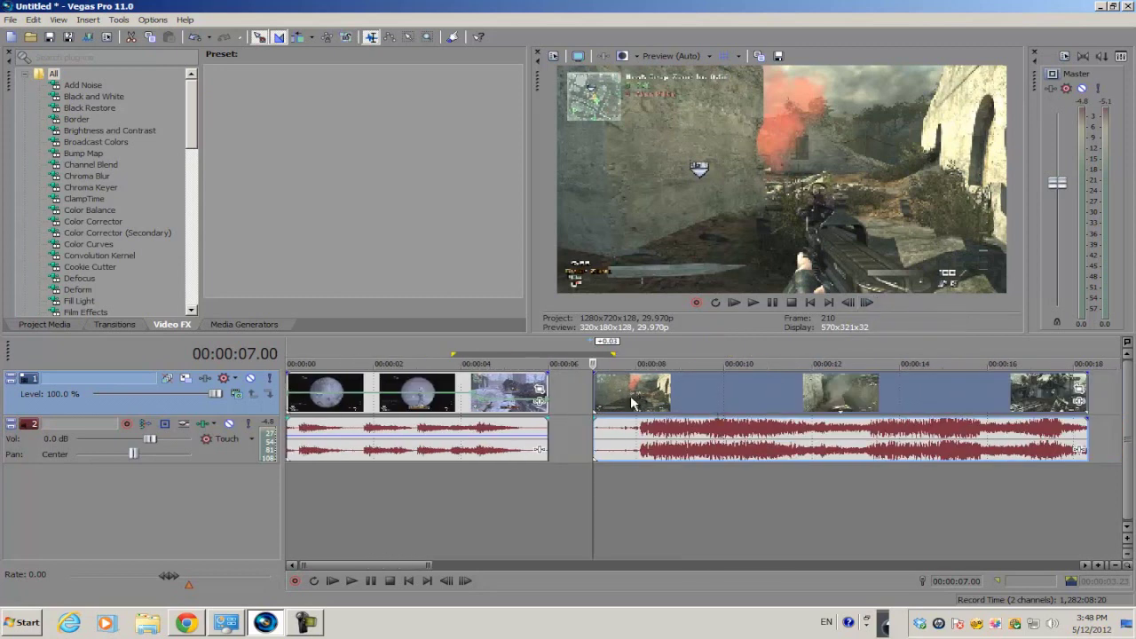
scroll(638, 399, up, 4)
scroll(638, 399, up, 1)
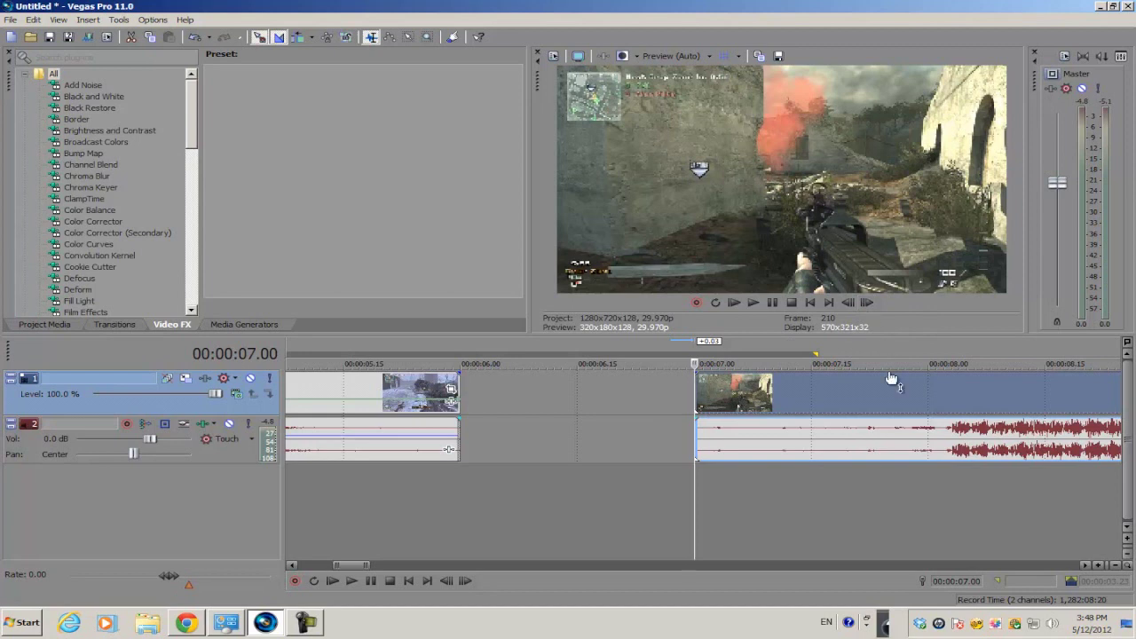
click(923, 403)
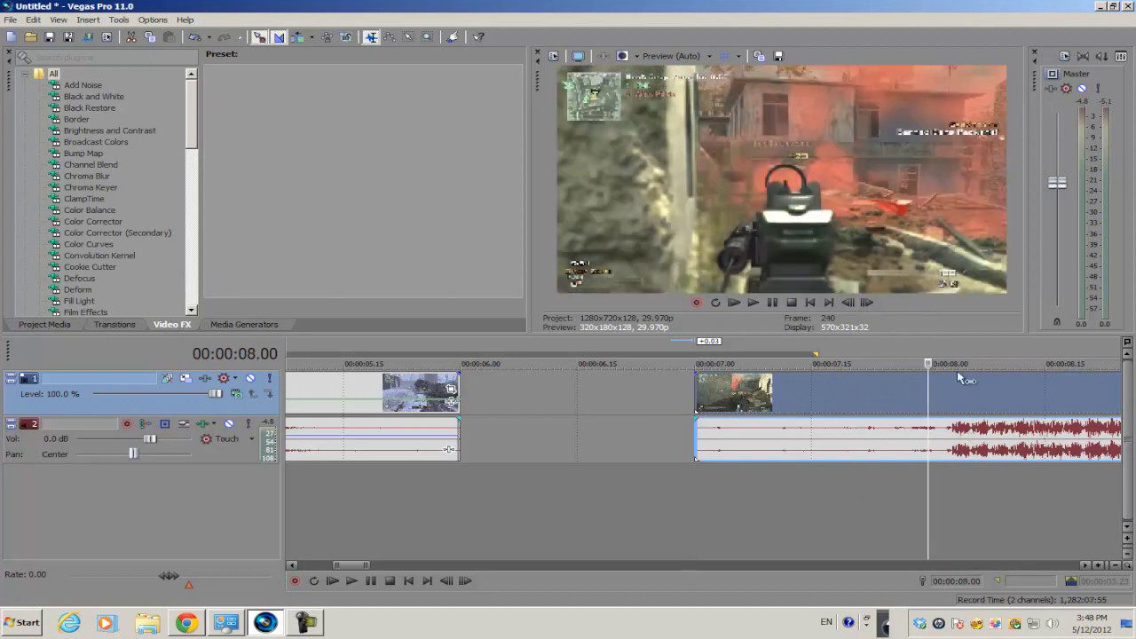
scroll(929, 482, up, 3)
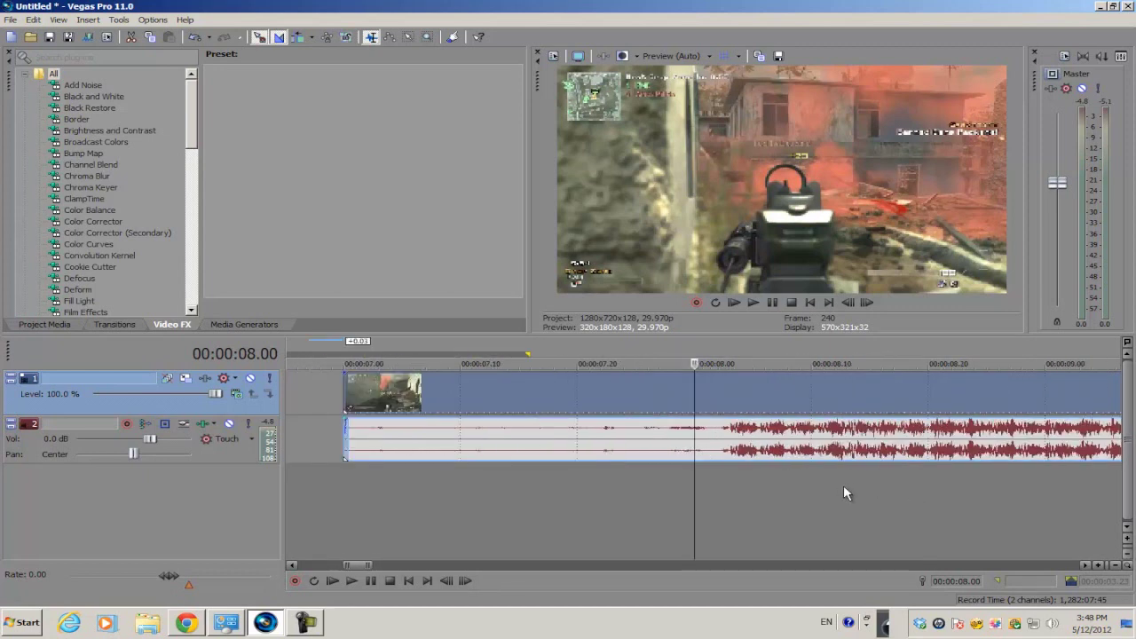
scroll(837, 485, down, 3)
Step: Slide the one-second piece left into the gap and delete its audio
drag(675, 410, 608, 404)
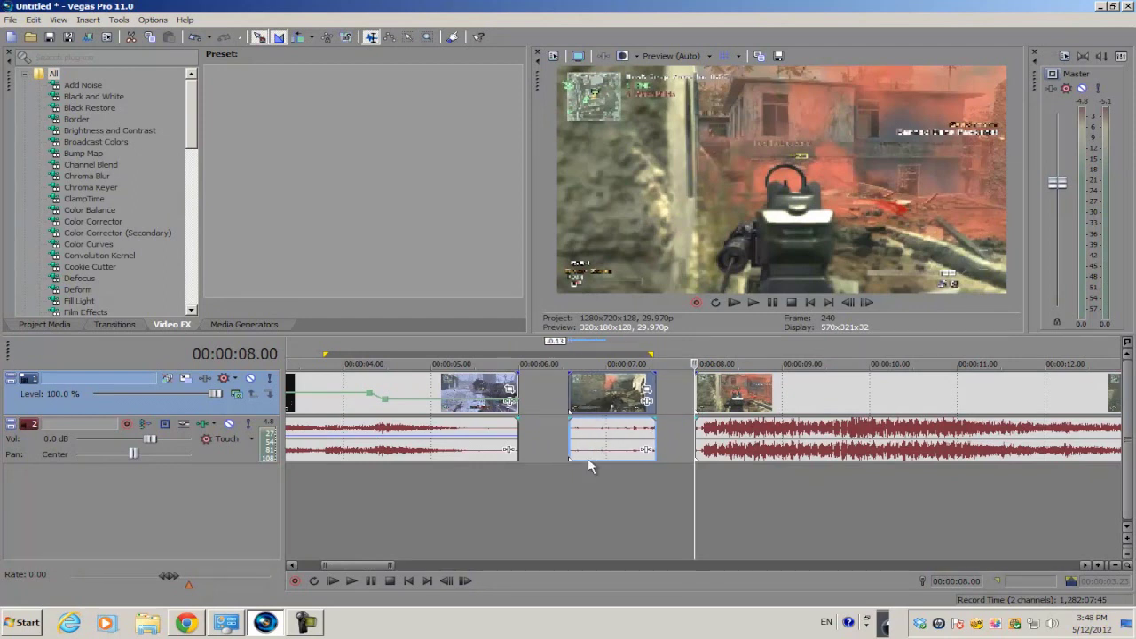
click(583, 408)
scroll(585, 408, up, 3)
click(749, 424)
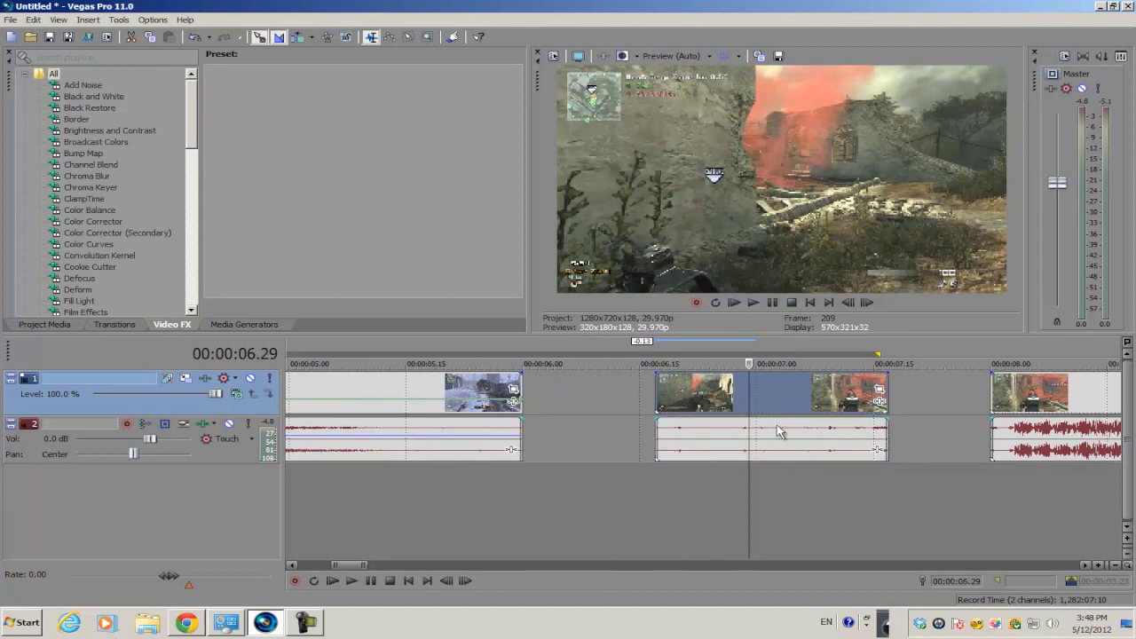
drag(776, 424, 727, 428)
right_click(629, 441)
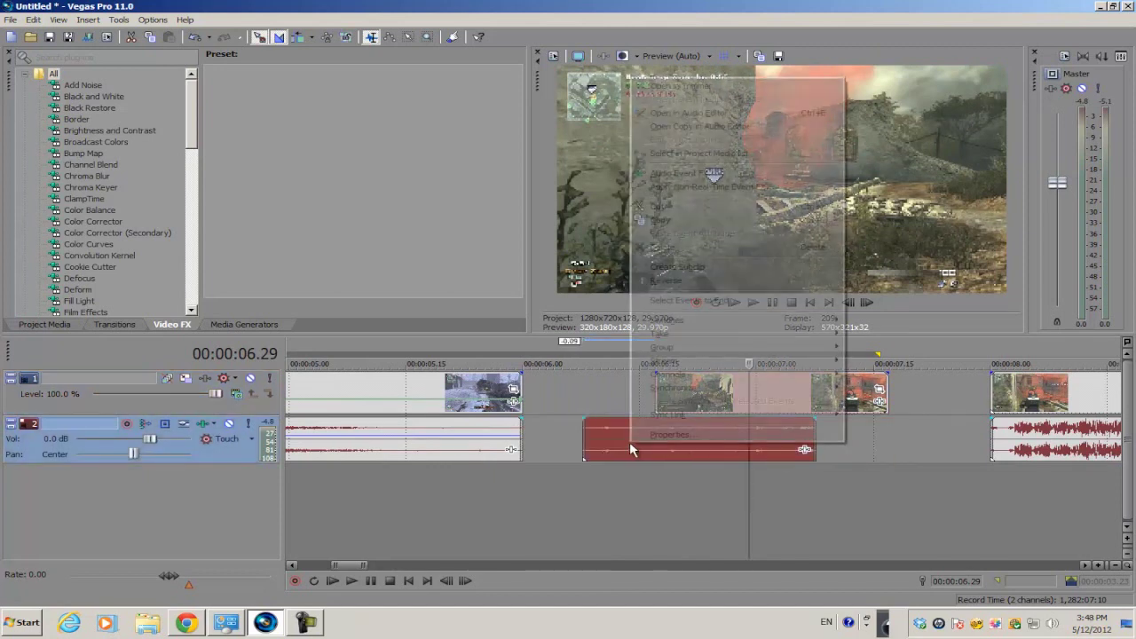
click(700, 245)
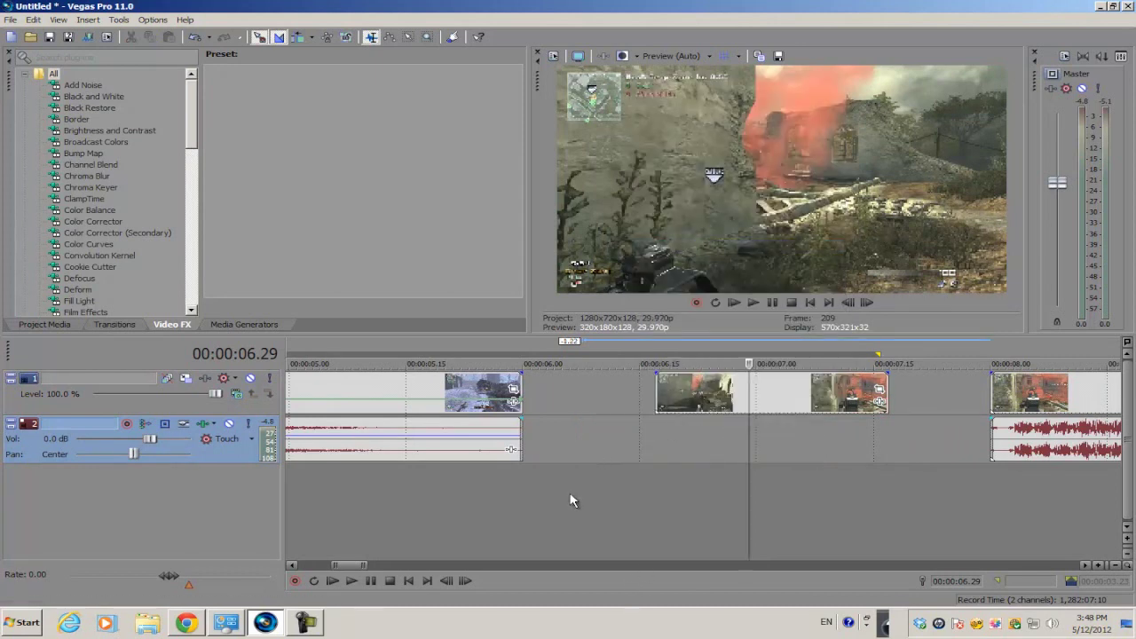
Step: Insert a new video track, move the piece onto it over the first clip's end, and close the gap
key(ctrl+shift+q)
right_click(551, 534)
click(603, 566)
drag(661, 497, 574, 440)
drag(1046, 484, 696, 484)
drag(678, 441, 565, 450)
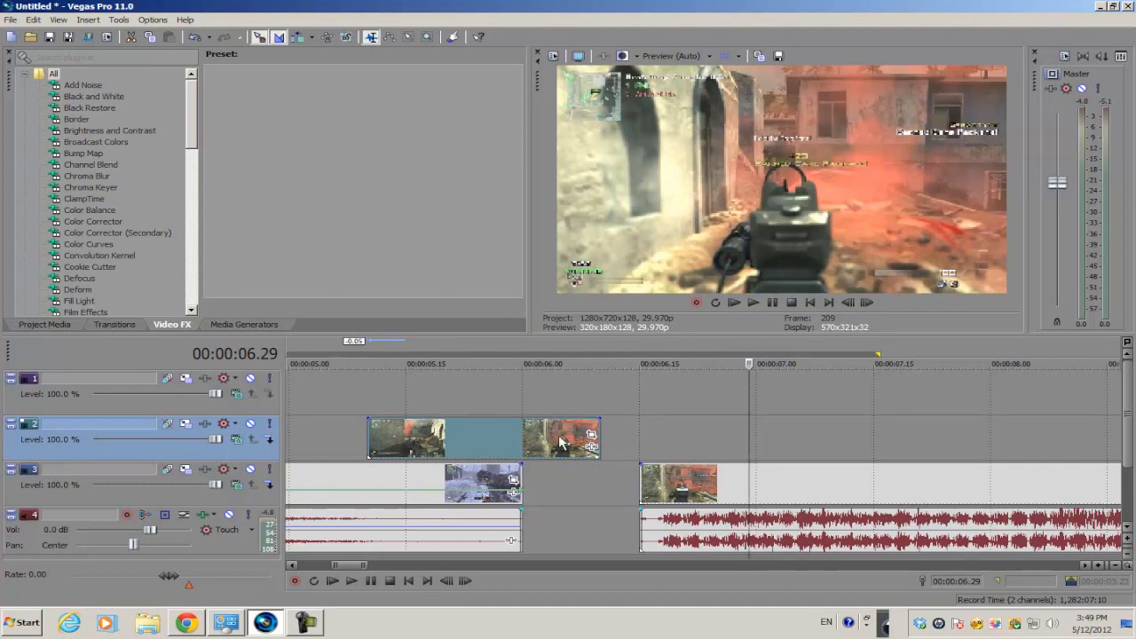
Step: Slide the short piece left so it starts at 00:00:05.10
drag(561, 441, 545, 441)
click(400, 448)
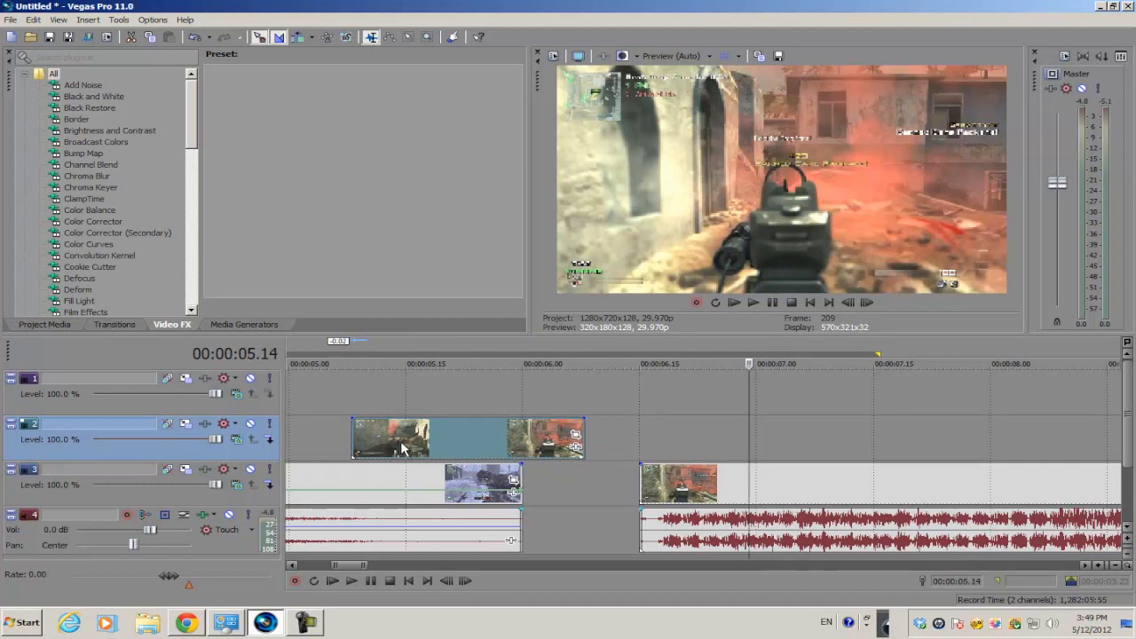
scroll(1025, 438, up, 2)
scroll(1025, 438, down, 3)
mouse_move(753, 449)
mouse_down()
mouse_move(841, 444)
mouse_move(756, 447)
mouse_up()
click(715, 484)
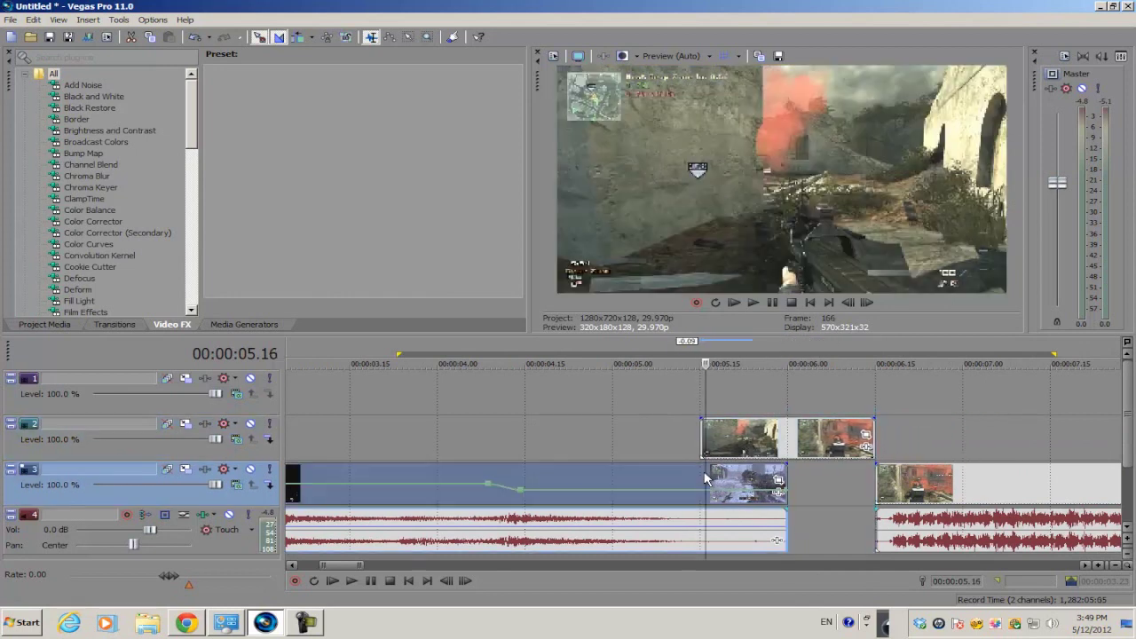
scroll(820, 465, up, 3)
drag(873, 441, 795, 441)
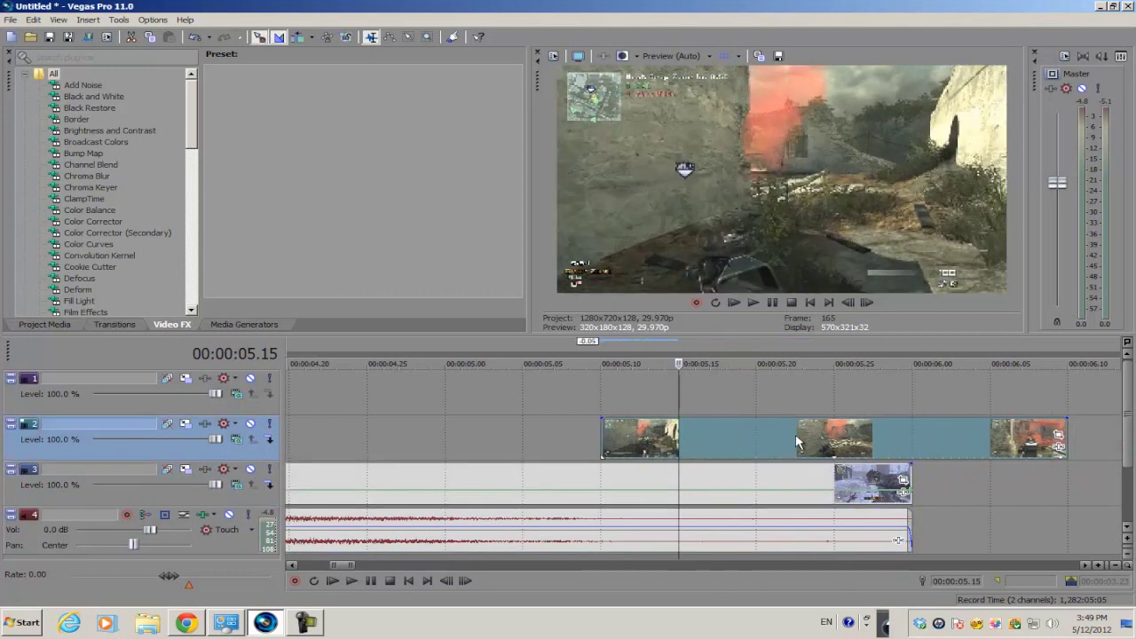
click(618, 392)
scroll(618, 392, down, 3)
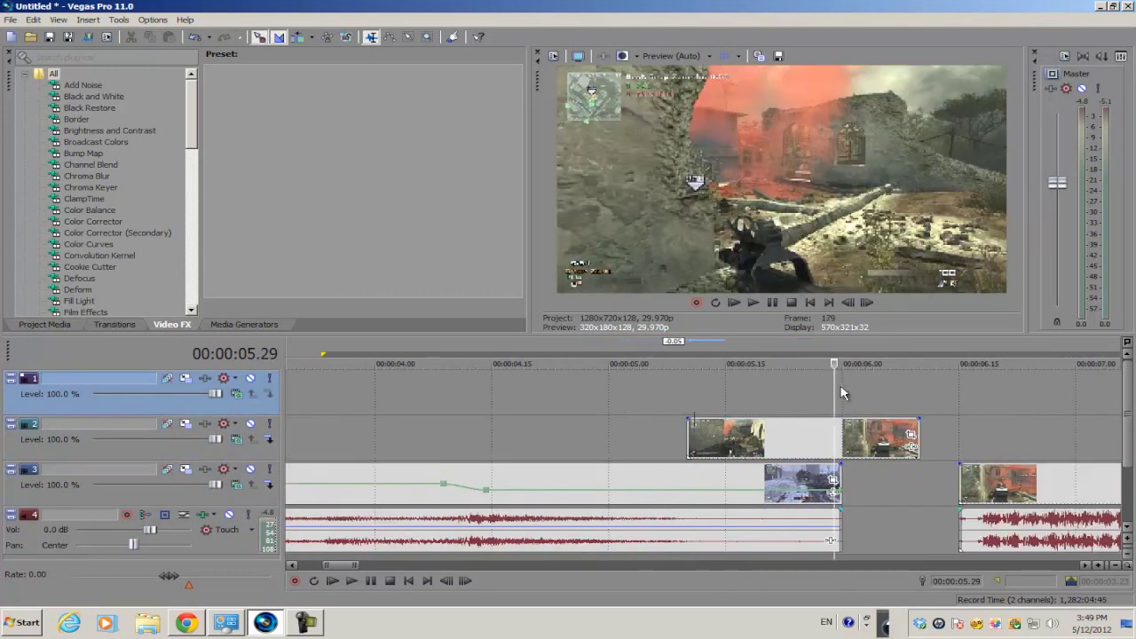
click(689, 432)
click(693, 479)
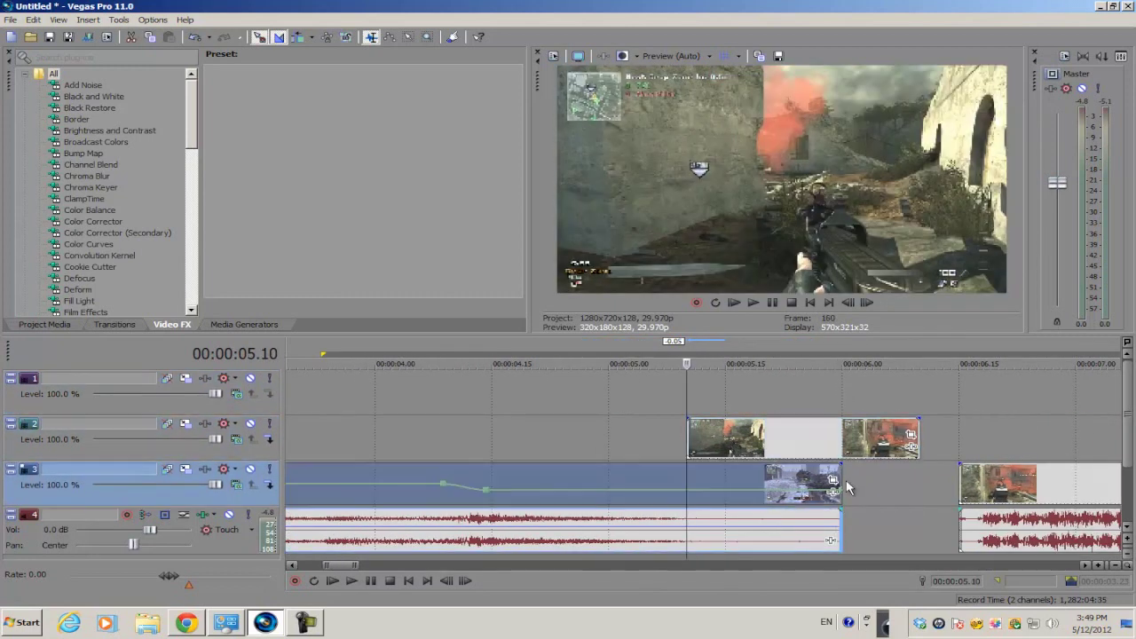
Step: Shift the second clip so it begins exactly where the short piece ends, just past 00:00:06.00
click(839, 448)
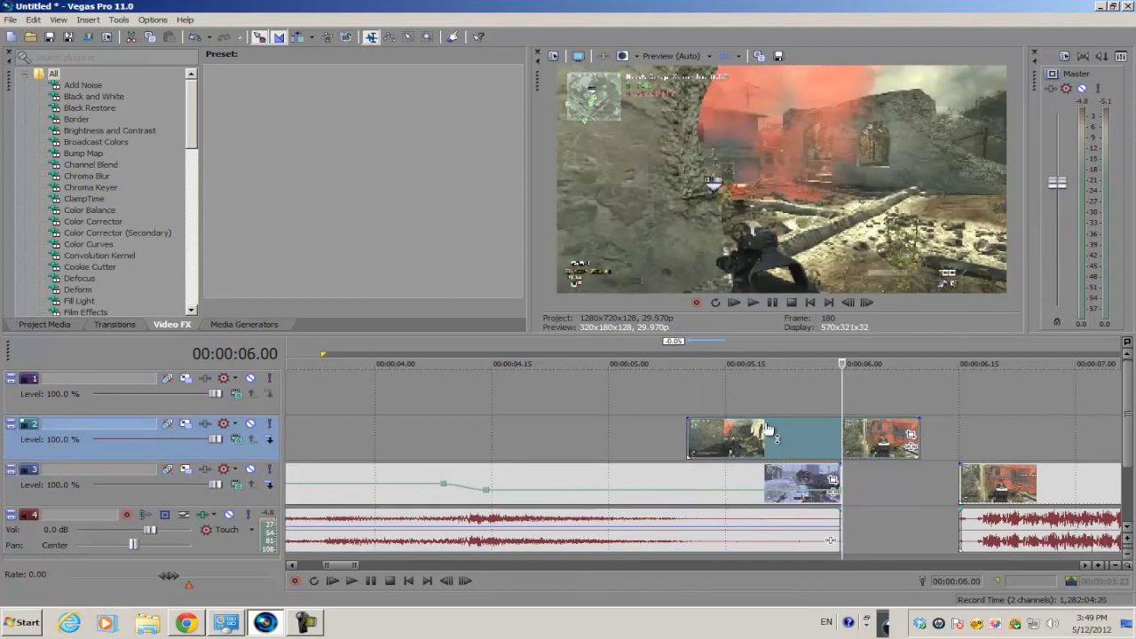
scroll(707, 463, up, 3)
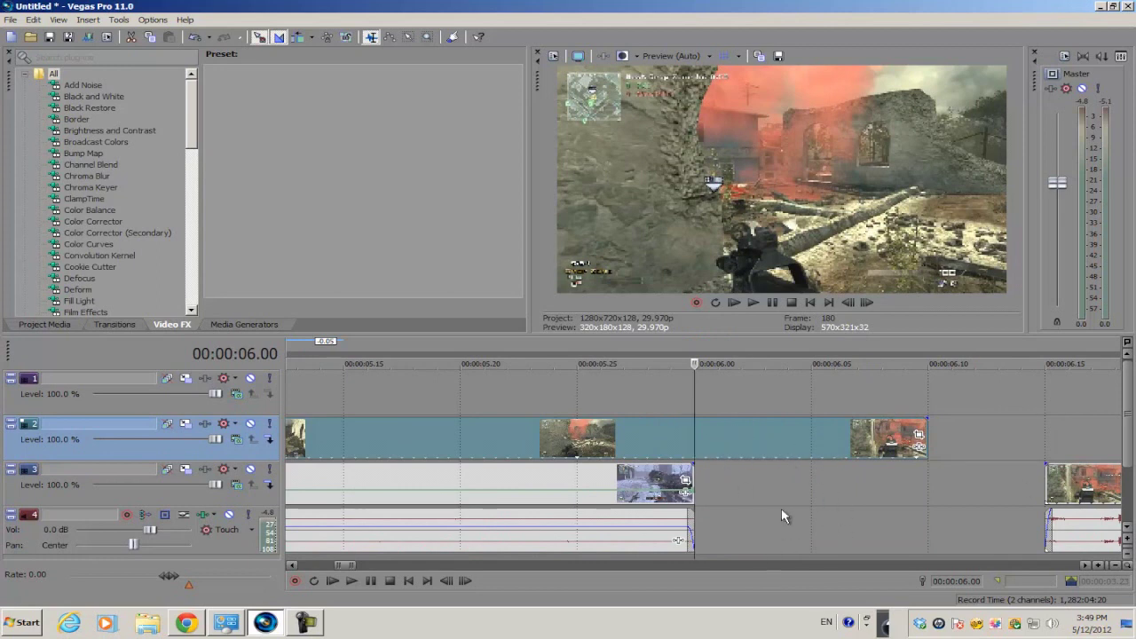
scroll(781, 507, down, 2)
drag(950, 480, 885, 486)
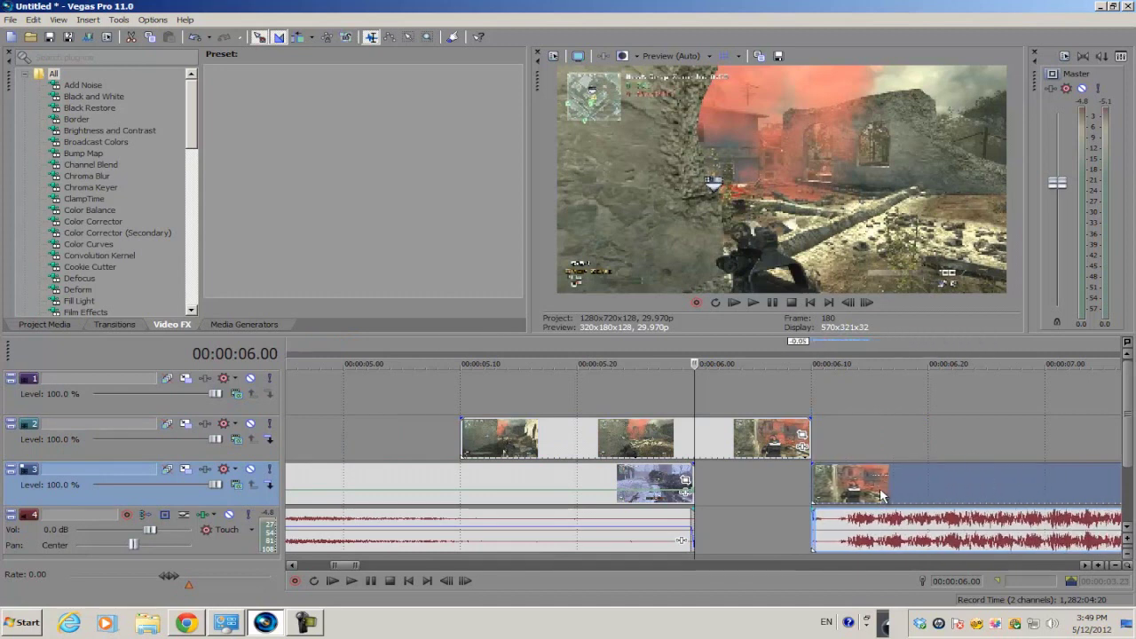
click(809, 485)
scroll(810, 484, up, 4)
click(426, 439)
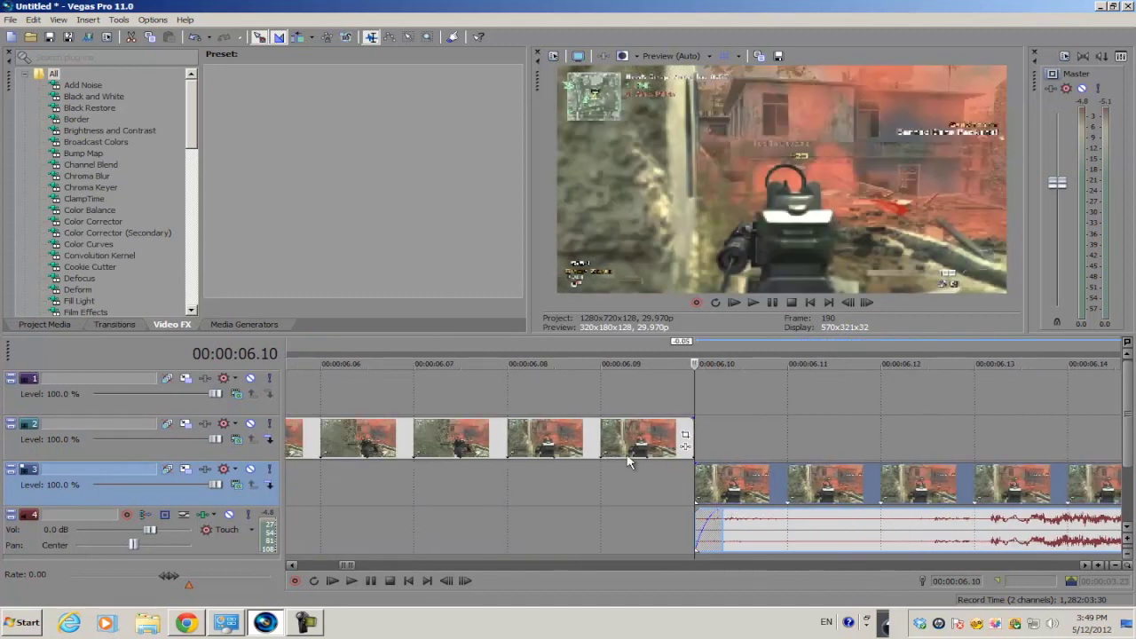
key(Left)
key(Left)
scroll(427, 439, down, 1)
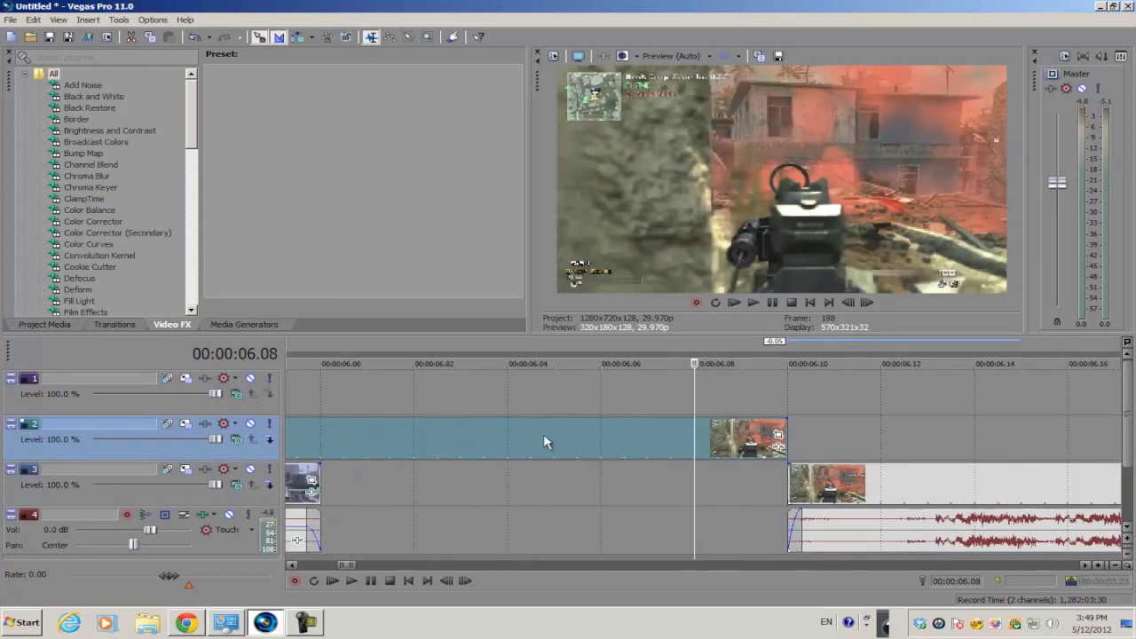
scroll(583, 443, down, 2)
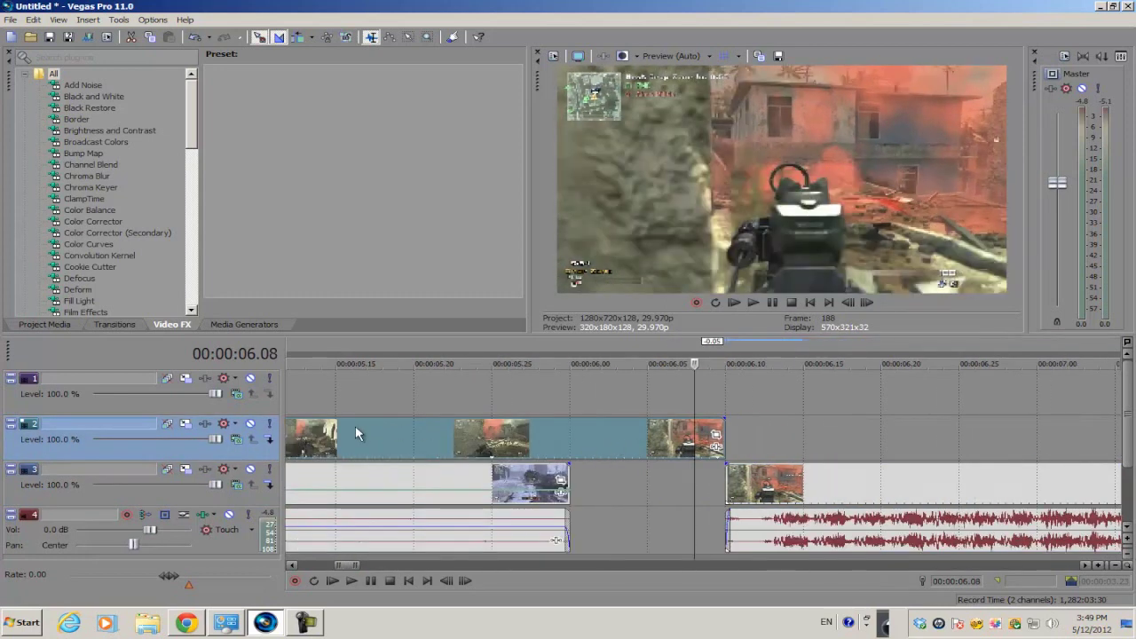
scroll(381, 435, down, 1)
click(480, 428)
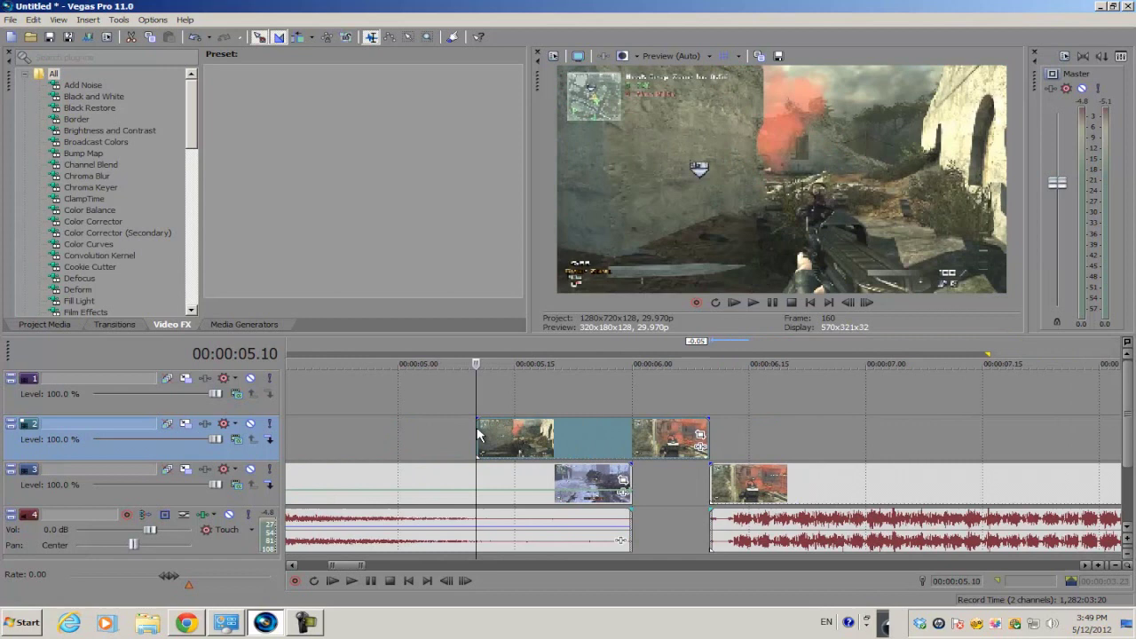
Step: Enable the Pan/Crop mask on the track-2 clip and place its first point at 0, 0
click(701, 438)
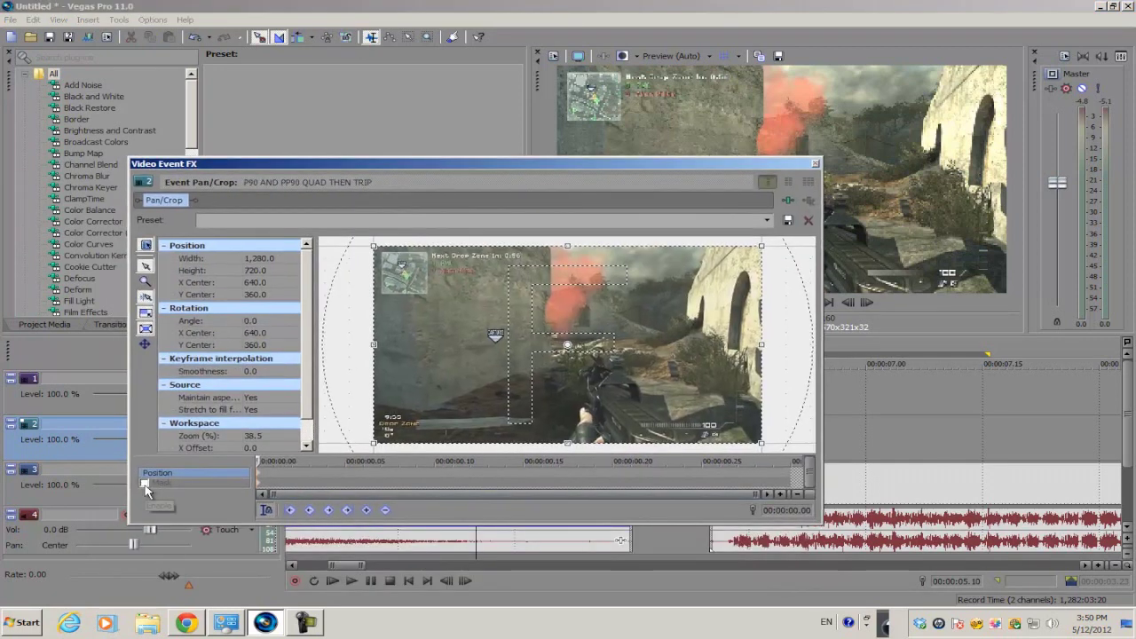
click(144, 483)
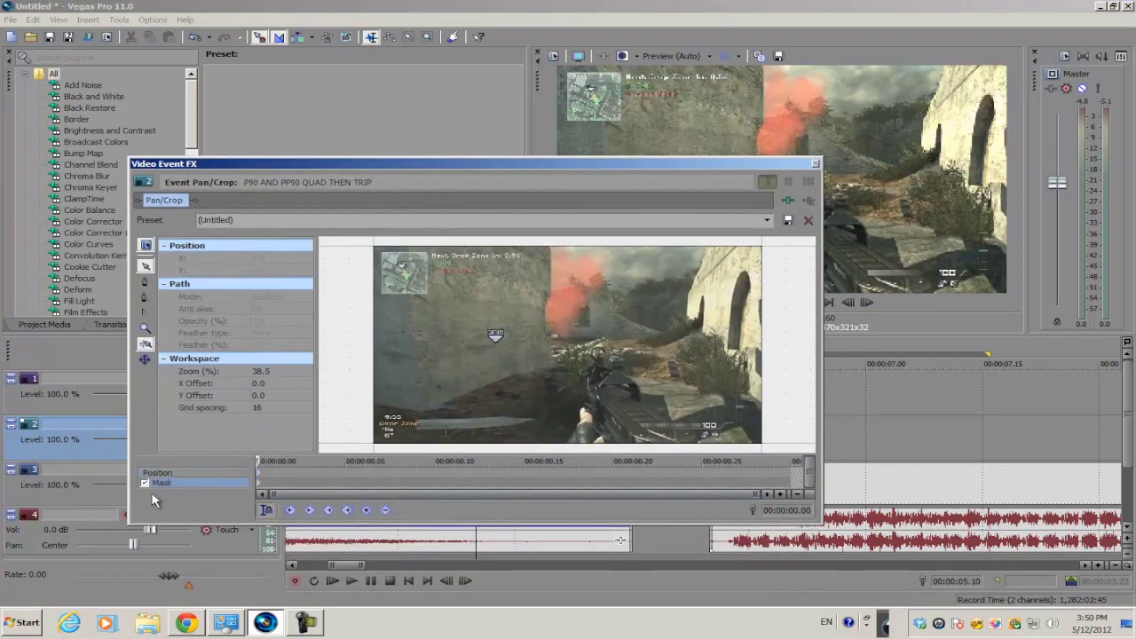
click(144, 281)
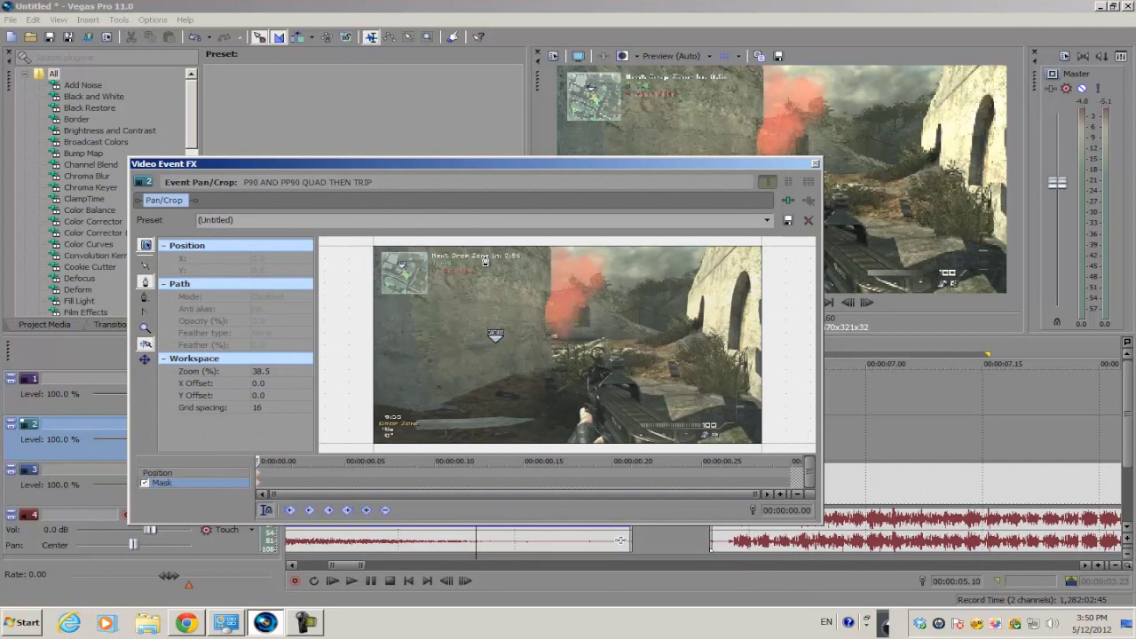
click(373, 248)
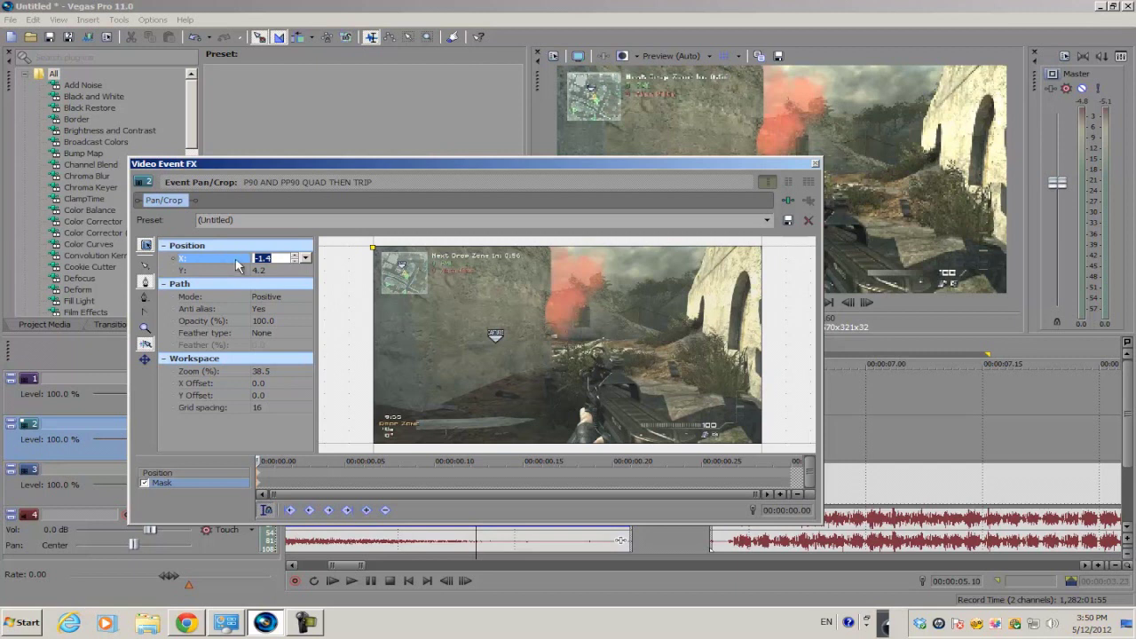
text(0)
click(264, 271)
text(0)
key(Return)
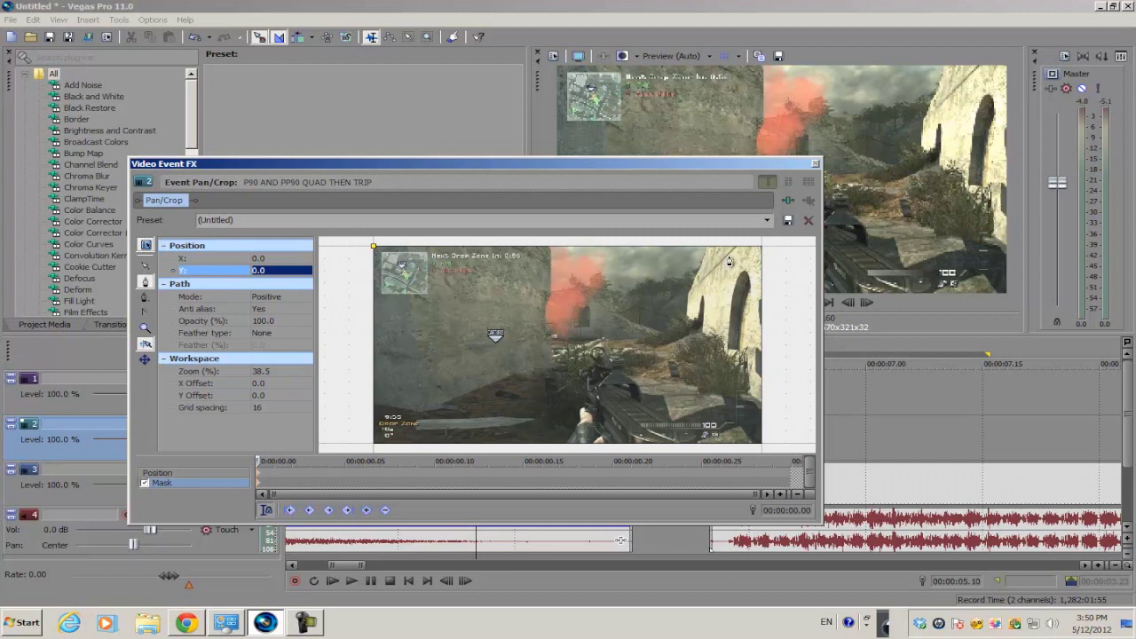
Step: Set the mask's top-right point to X 1280, Y 0
click(763, 251)
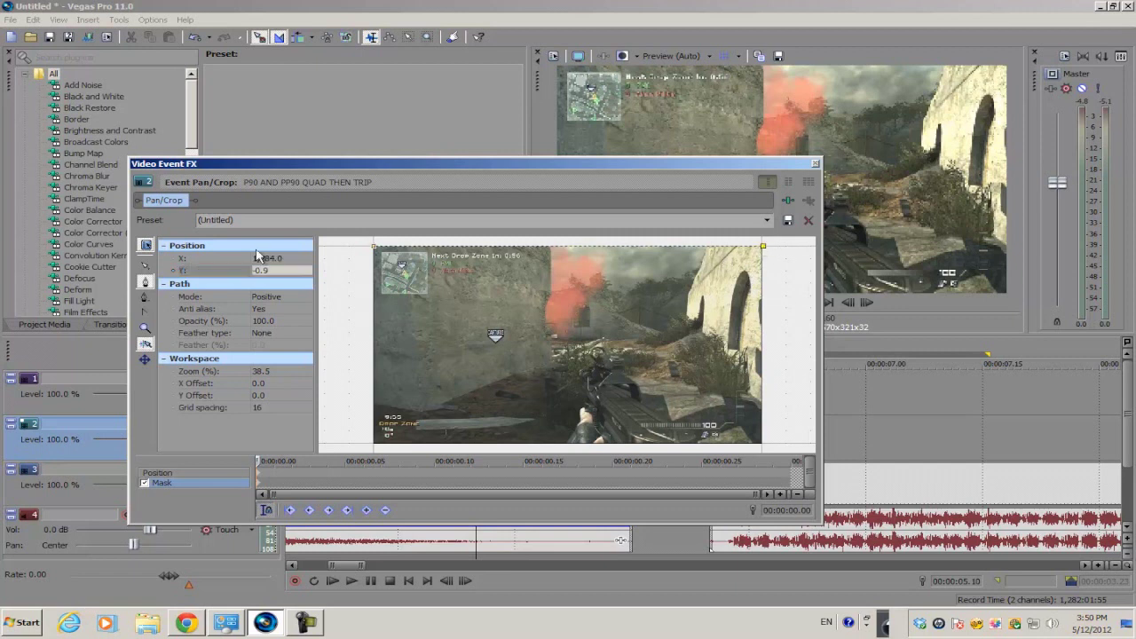
click(259, 259)
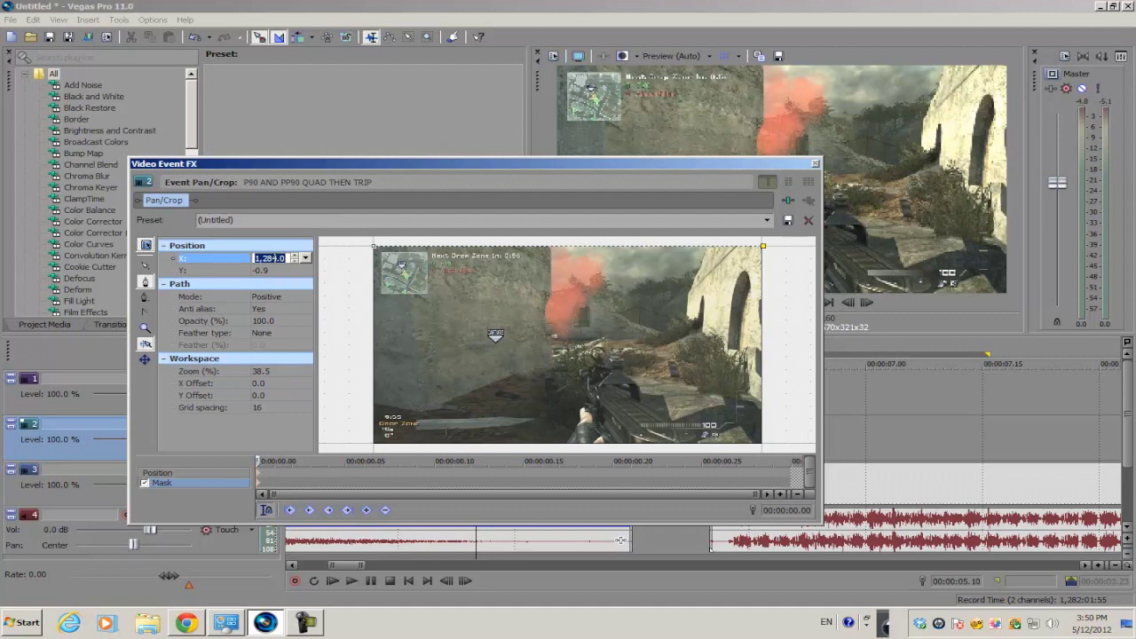
text(1,280)
key(Tab)
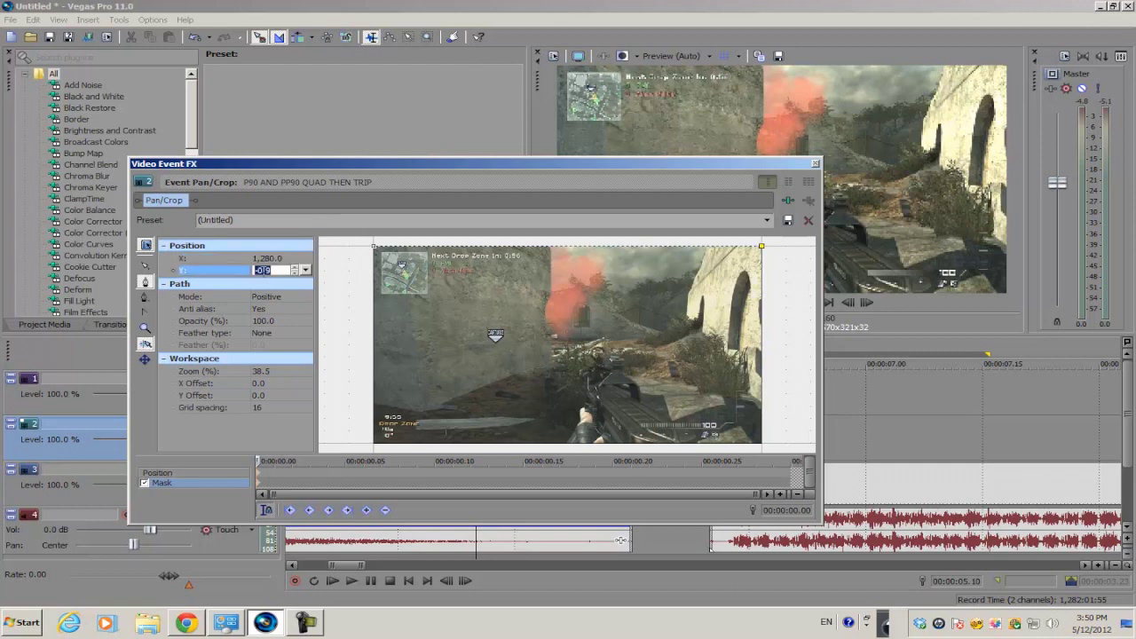
text(0)
key(Return)
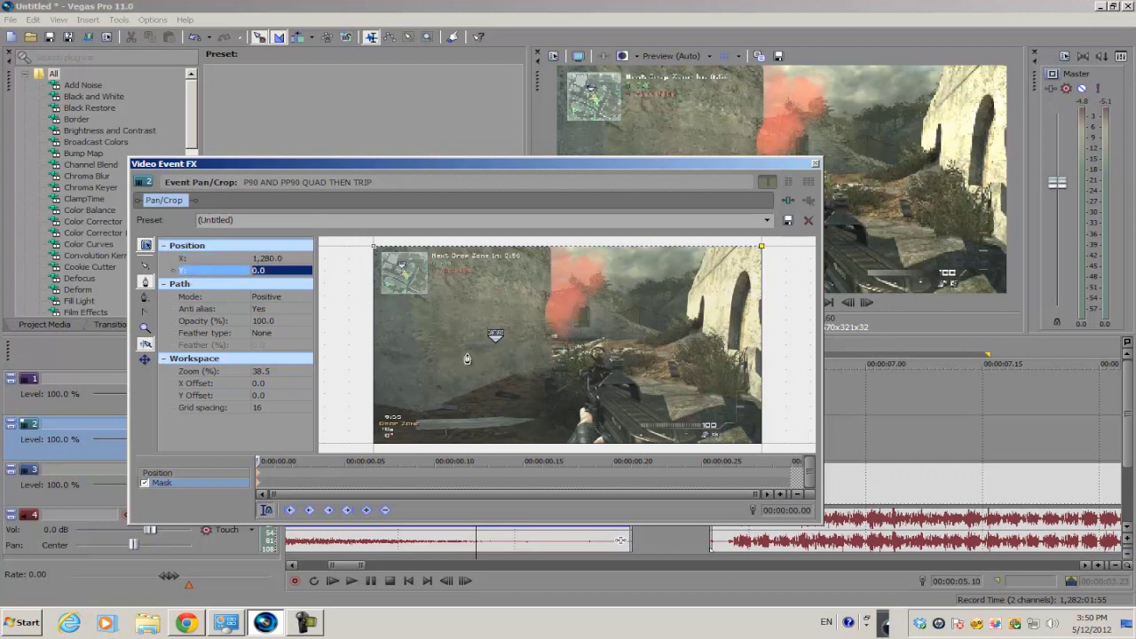
Step: Add the bottom-right point at 1280, 720, closing the mask into a diagonal triangle
click(760, 446)
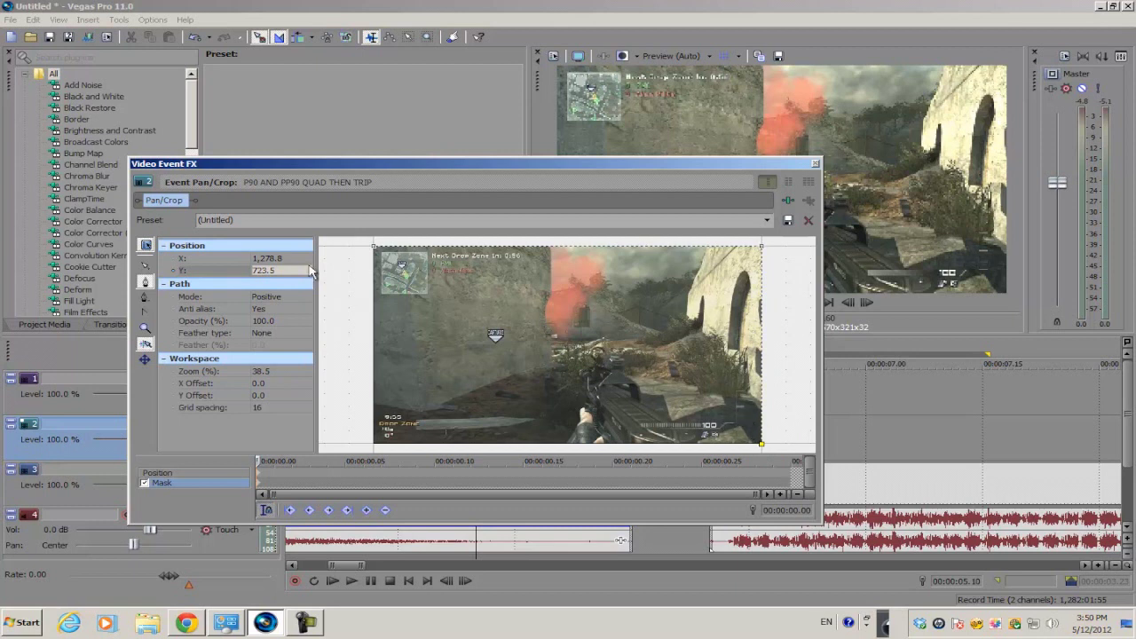
click(284, 257)
text(1280)
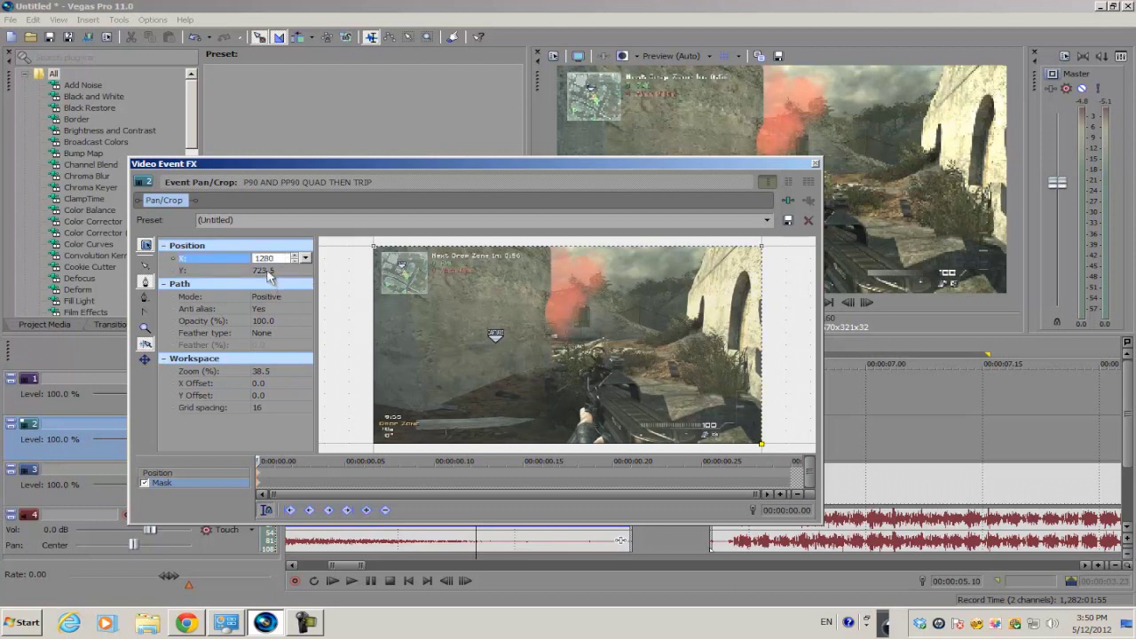
click(267, 271)
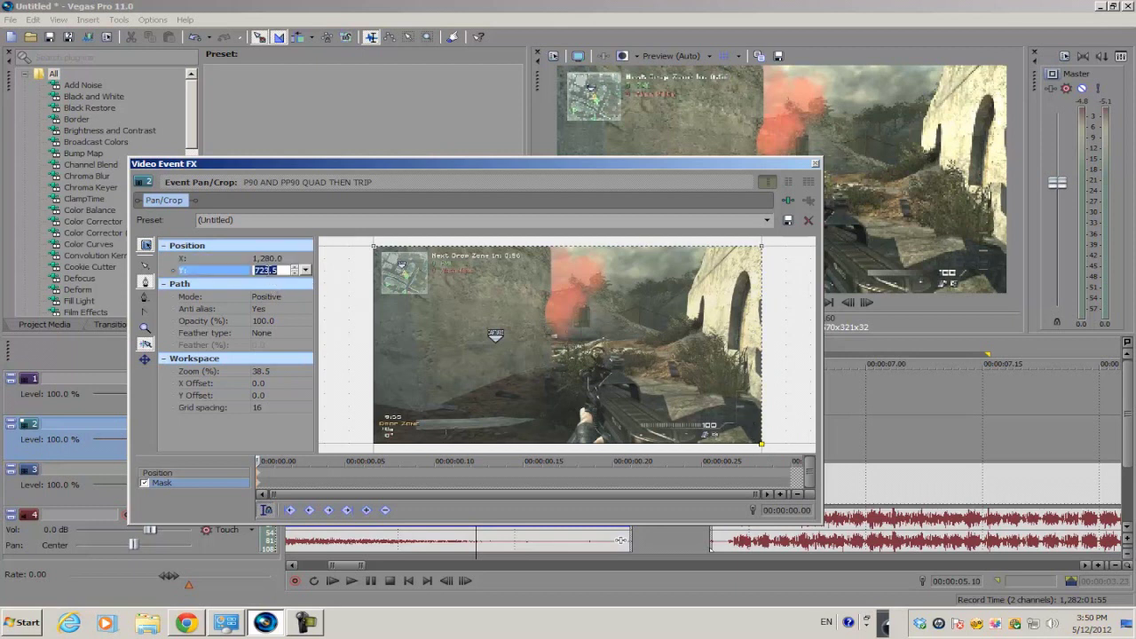
key(Return)
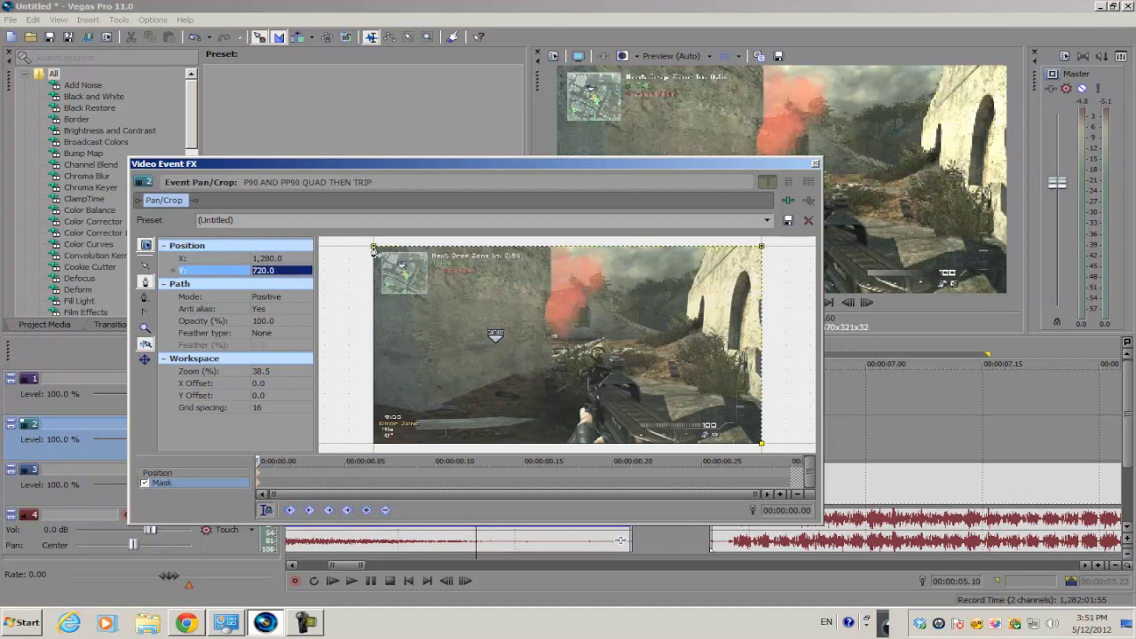
drag(374, 249, 679, 371)
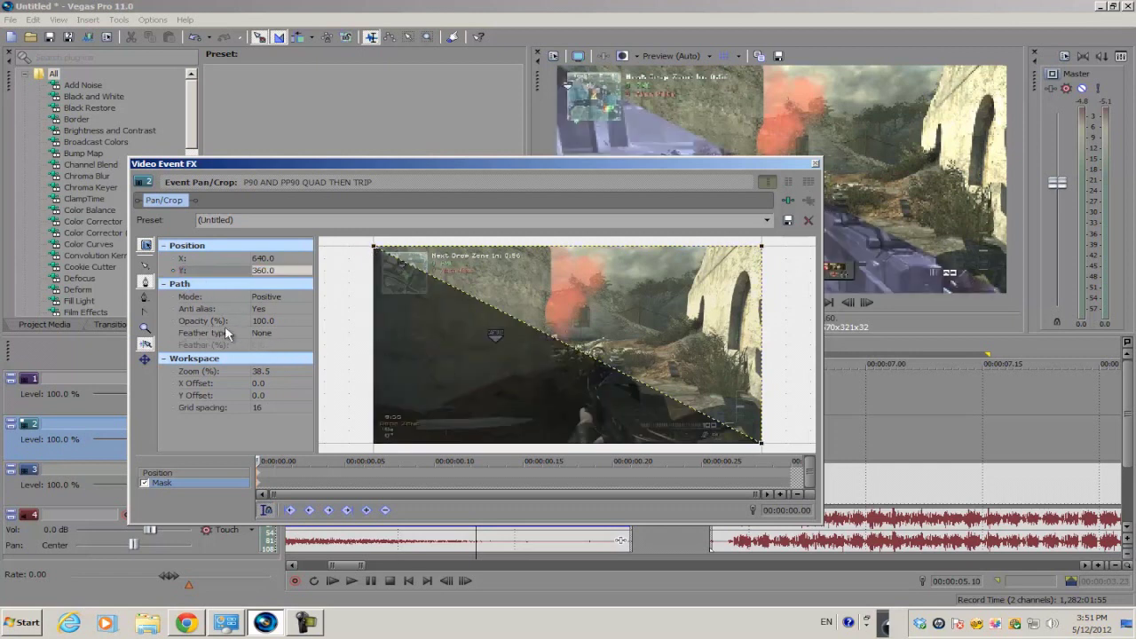
click(816, 166)
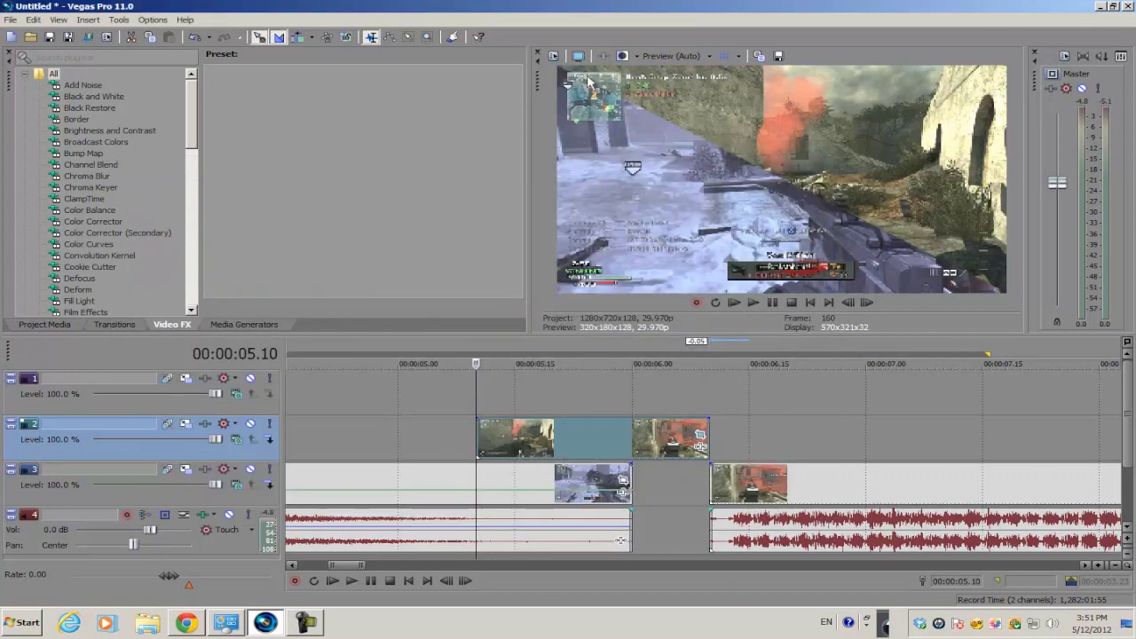
scroll(523, 448, down, 3)
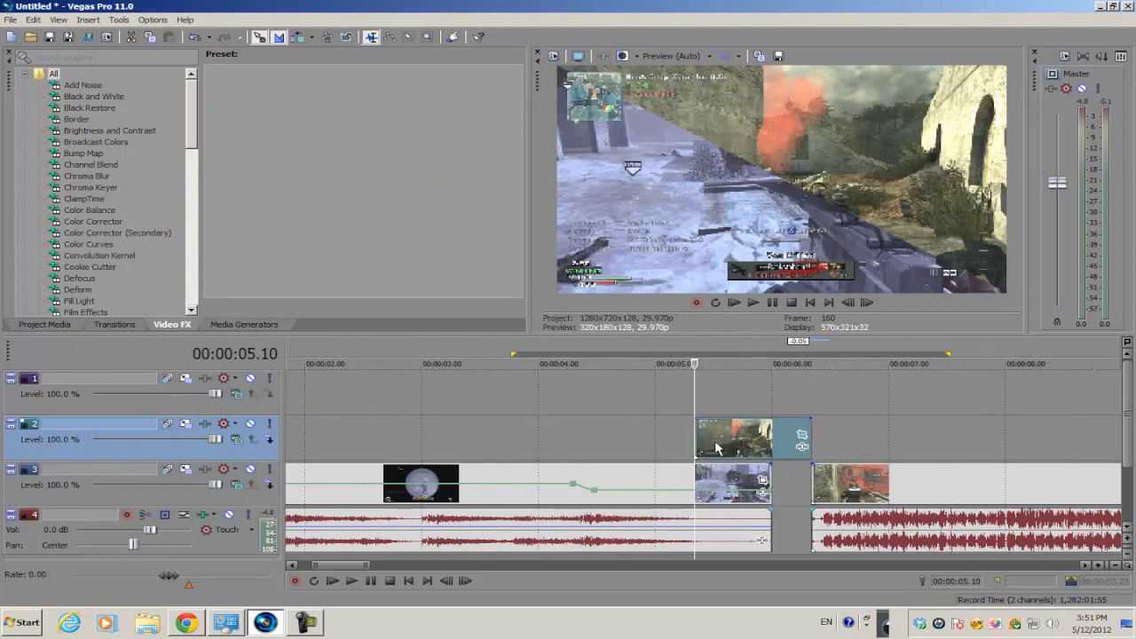
scroll(701, 435, up, 5)
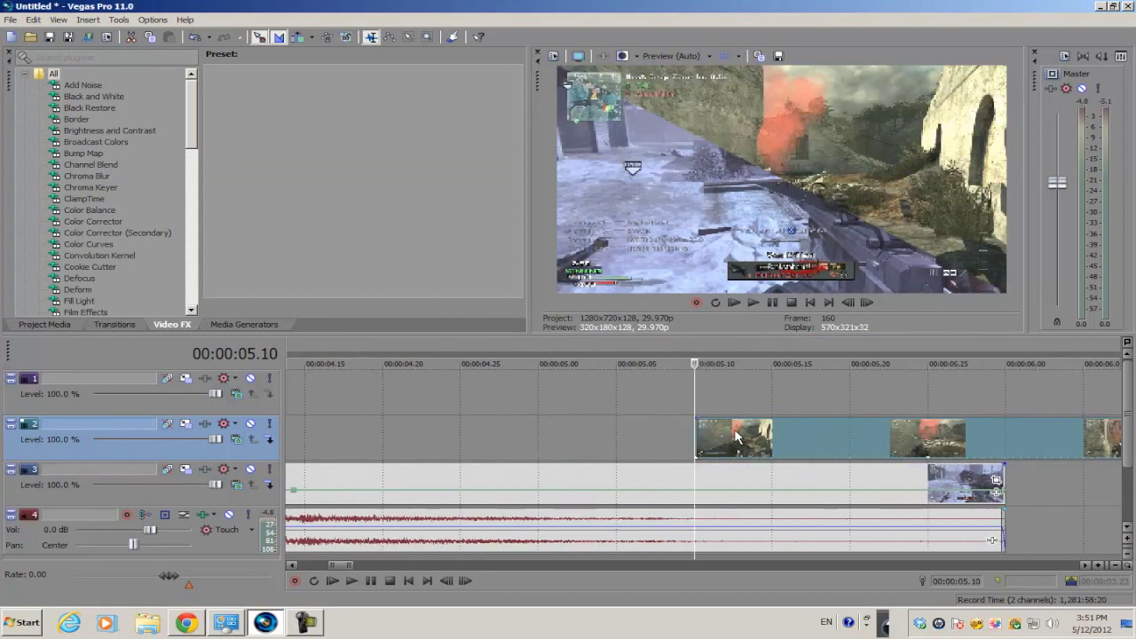
click(750, 483)
Step: Ctrl-drag a copy of the masked piece onto track 1 and open the copy's Pan/Crop
scroll(977, 425, down, 1)
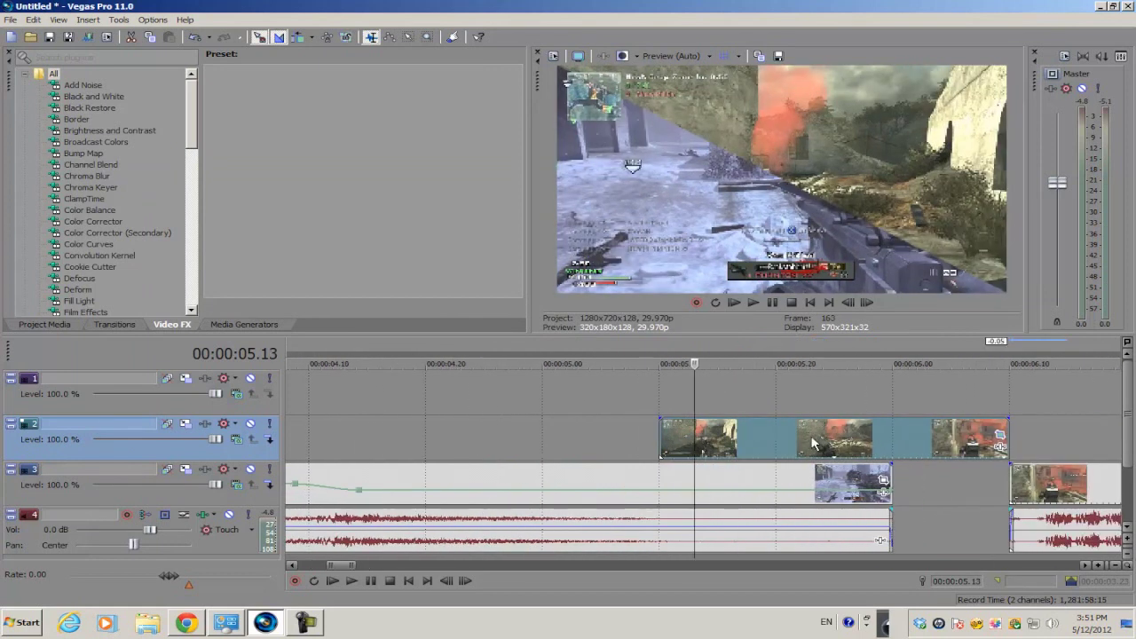
drag(796, 434, 793, 389)
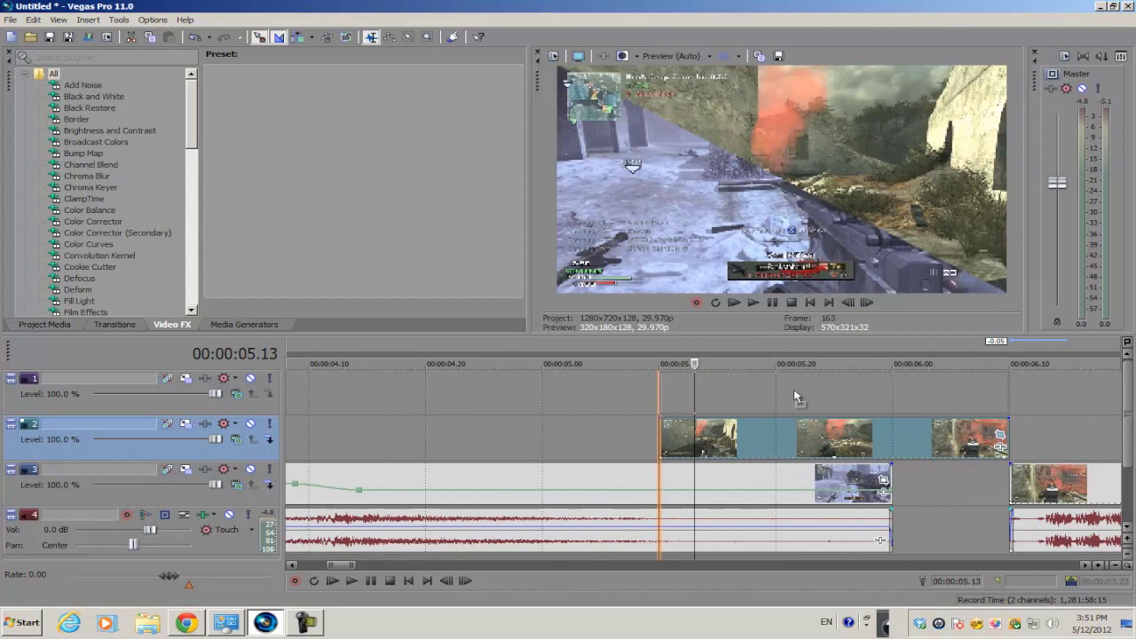
click(668, 395)
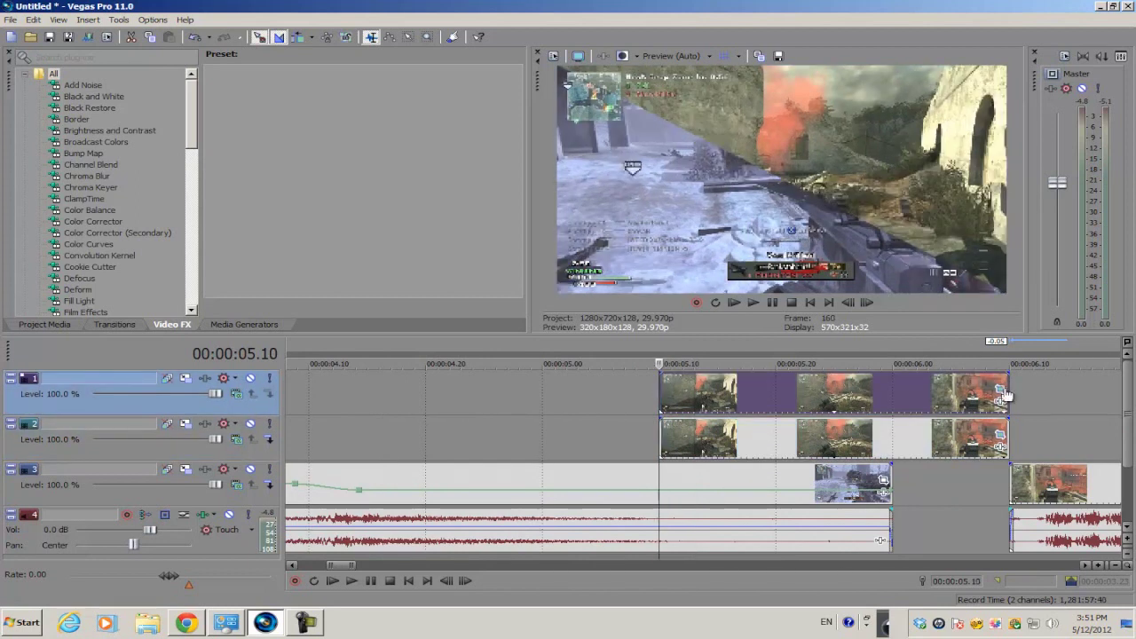
click(1001, 392)
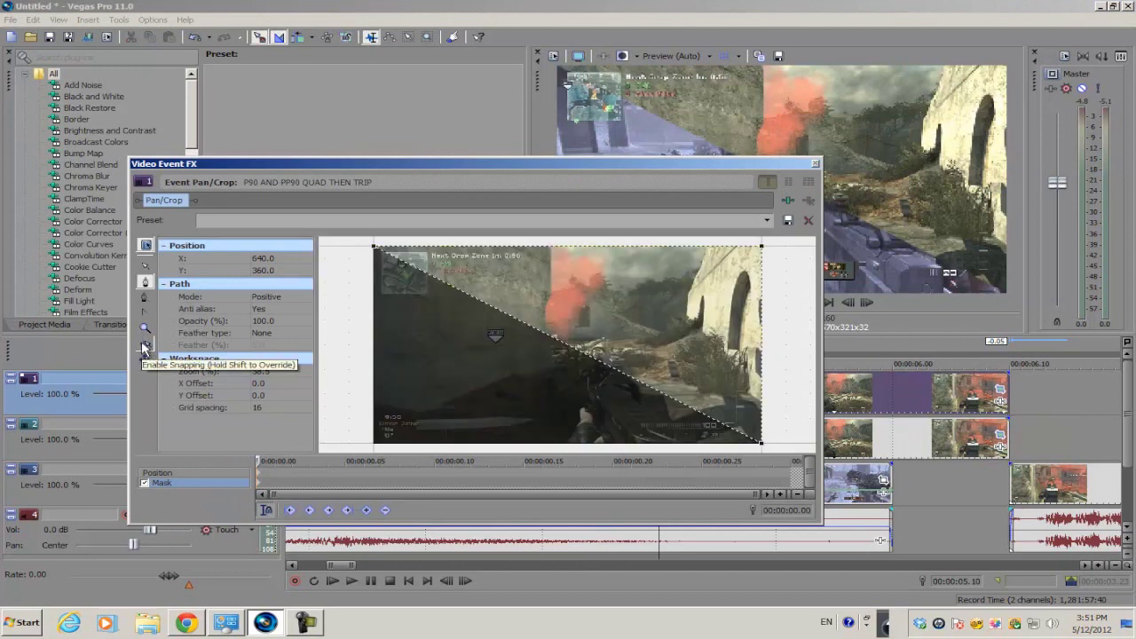
Step: With snapping on, move the copy's top-right mask point to the bottom-left corner, flipping the triangle
click(145, 344)
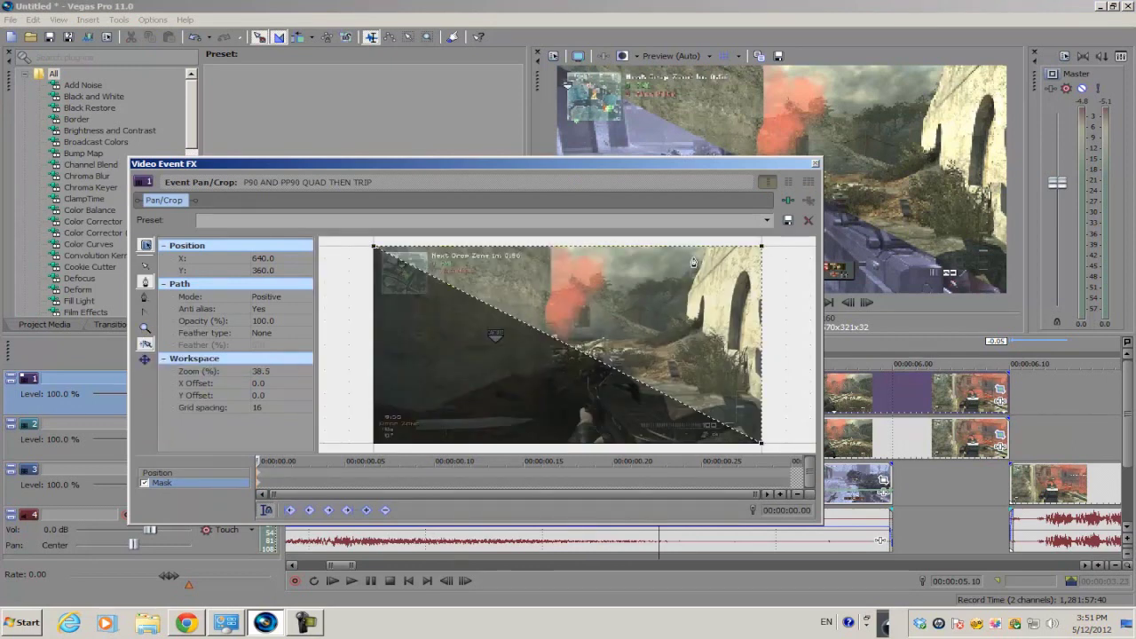
click(145, 266)
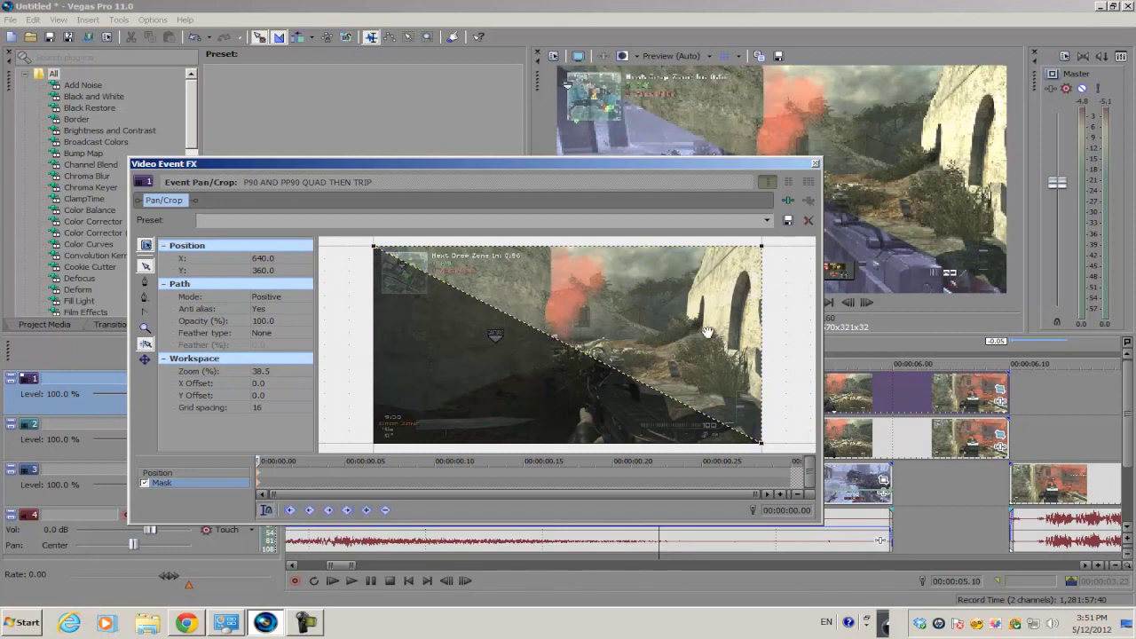
right_click(763, 250)
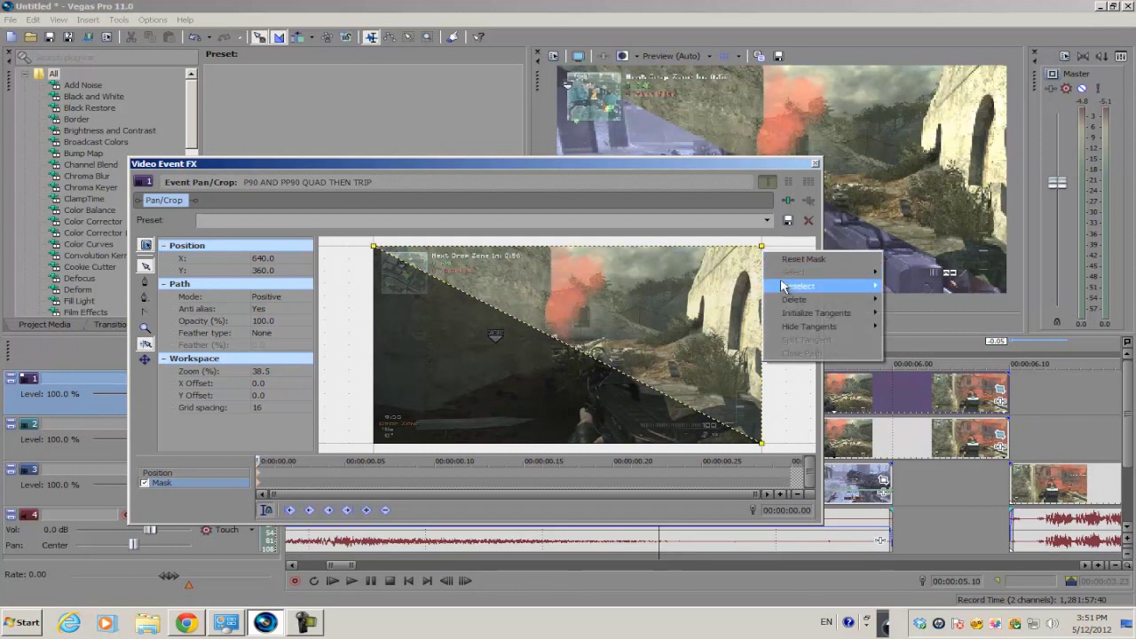
mouse_move(788, 288)
click(907, 287)
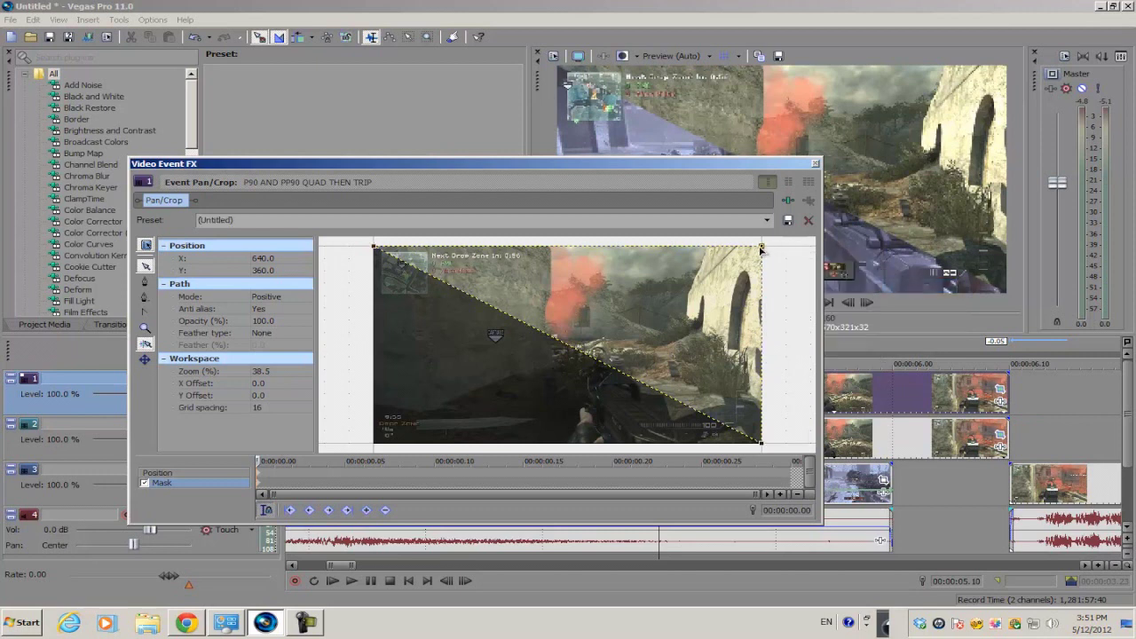
drag(763, 247, 377, 444)
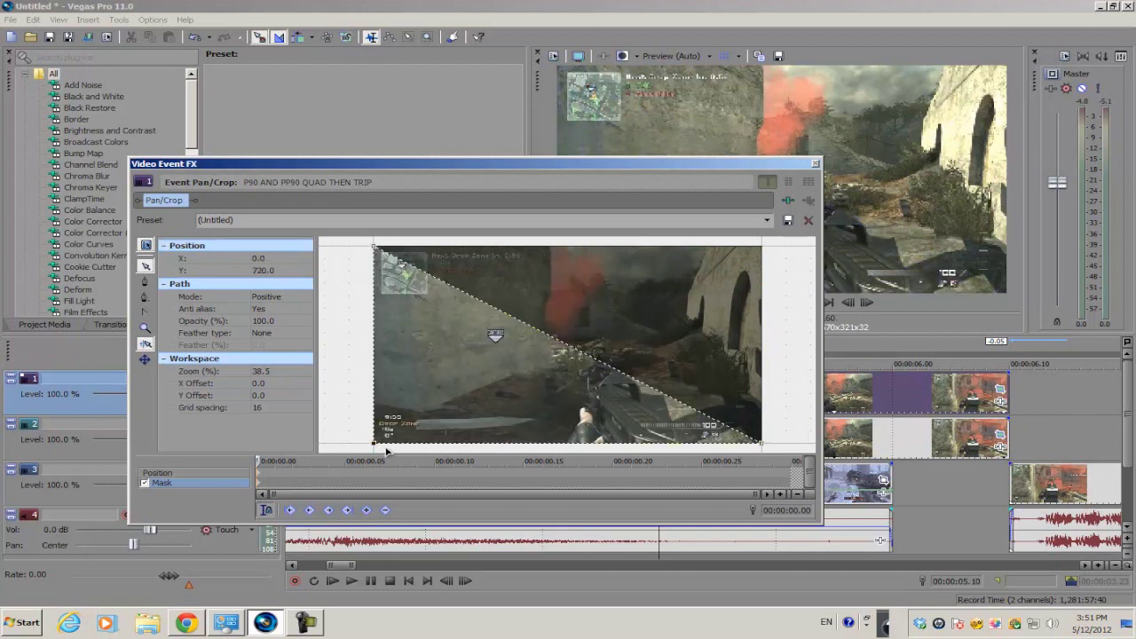
mouse_move(376, 447)
mouse_down()
mouse_move(654, 311)
mouse_move(639, 302)
mouse_move(497, 333)
mouse_move(375, 446)
mouse_up()
click(816, 165)
Step: Preview the transition at 5.15 and 5.20, then reopen the track-1 copy's Pan/Crop at 00:00:05.10
click(717, 390)
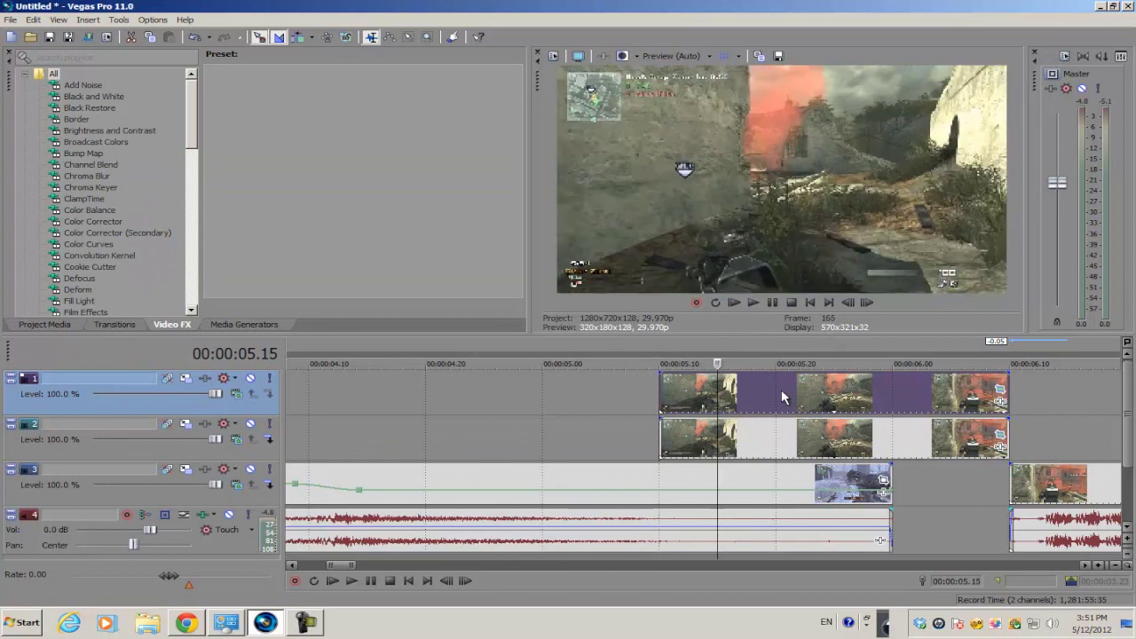
click(770, 396)
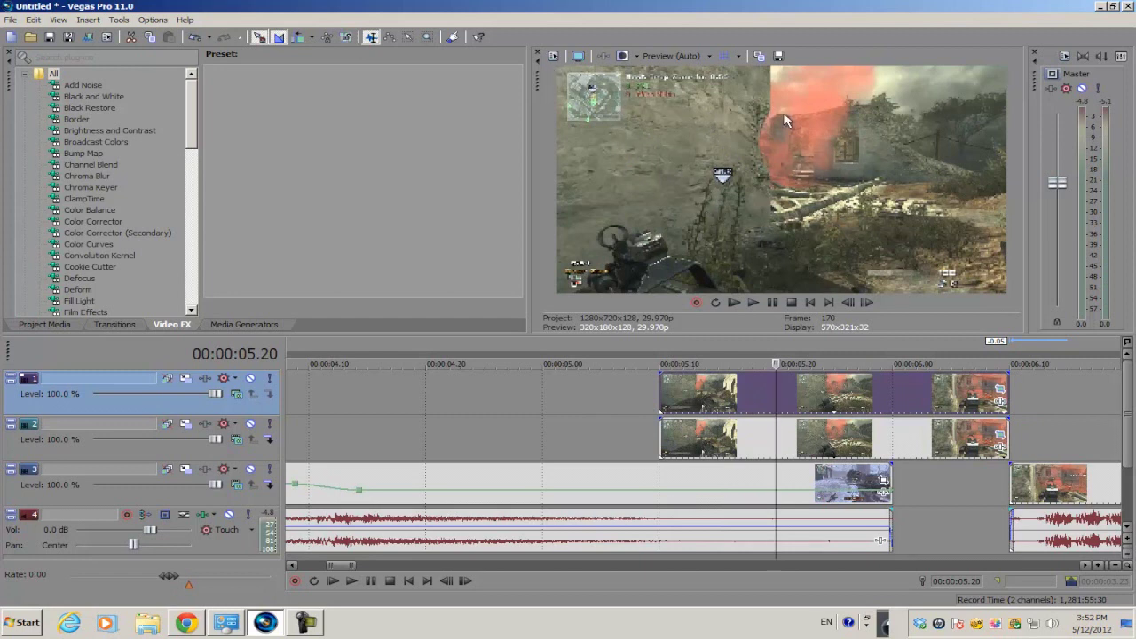
click(660, 395)
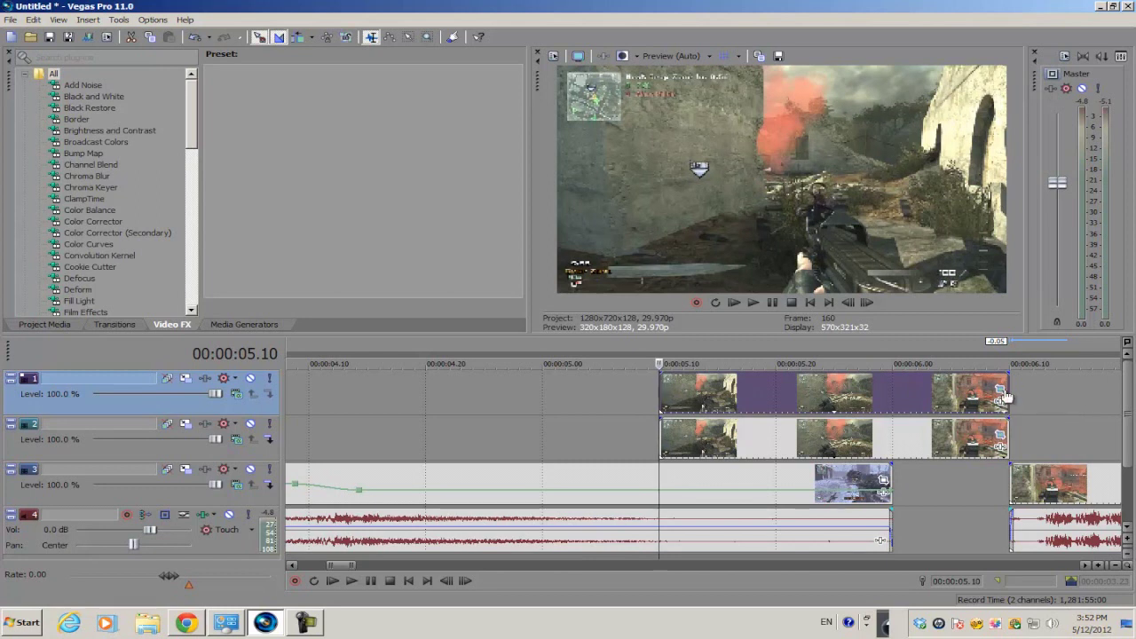
click(1003, 392)
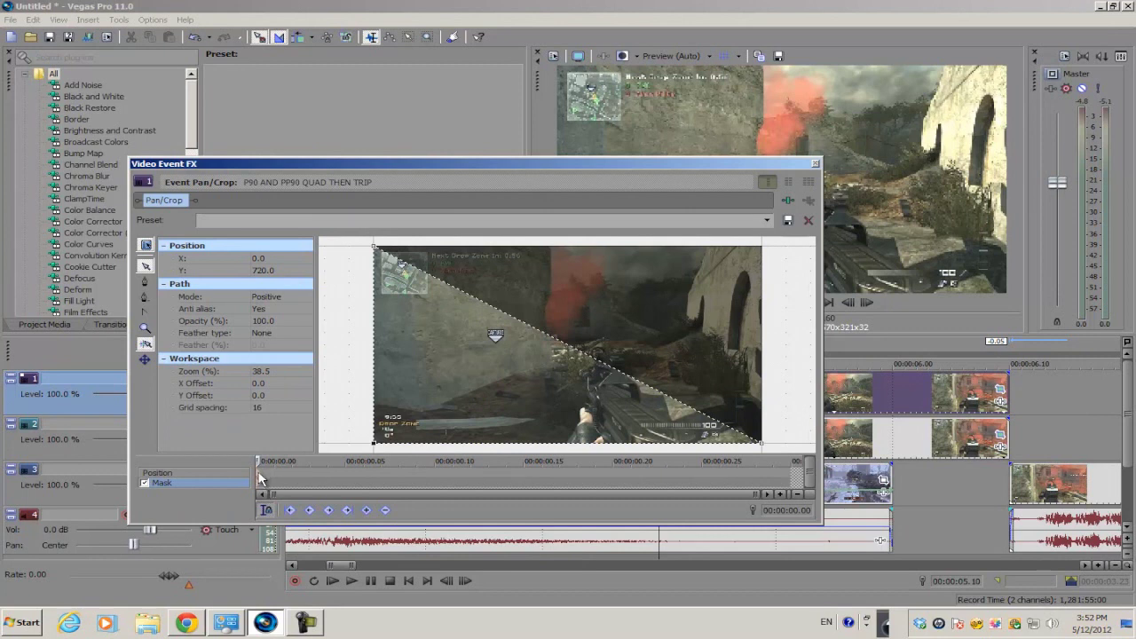
Step: Switch Pan/Crop to Position and drag the crop frame to center X 1840, Y −270
click(259, 473)
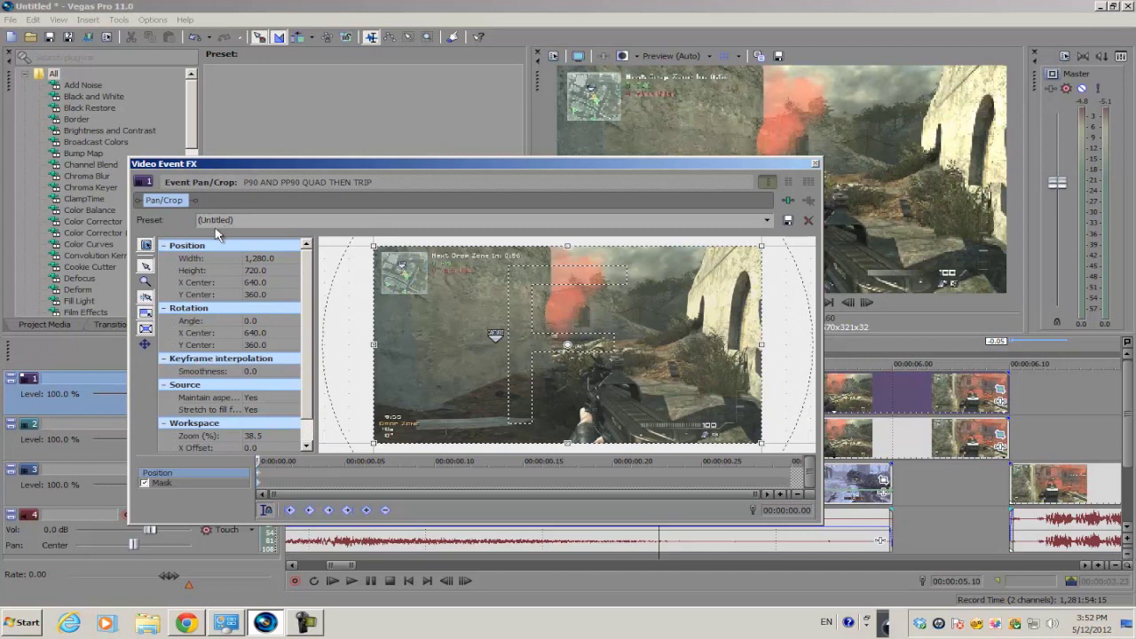
scroll(505, 323, down, 5)
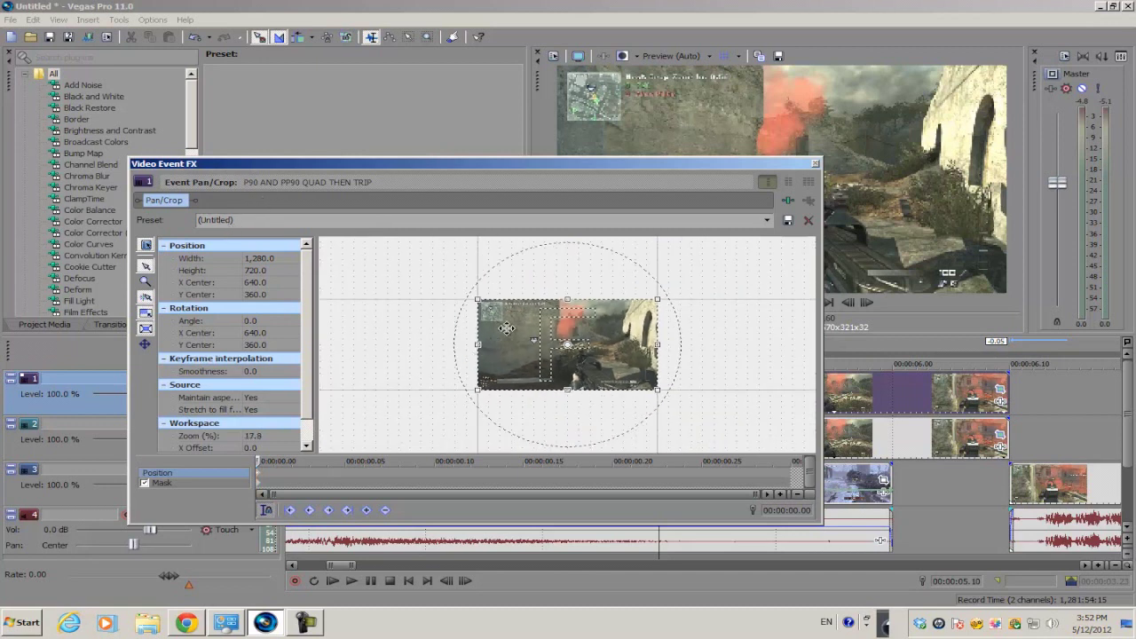
drag(632, 164, 508, 175)
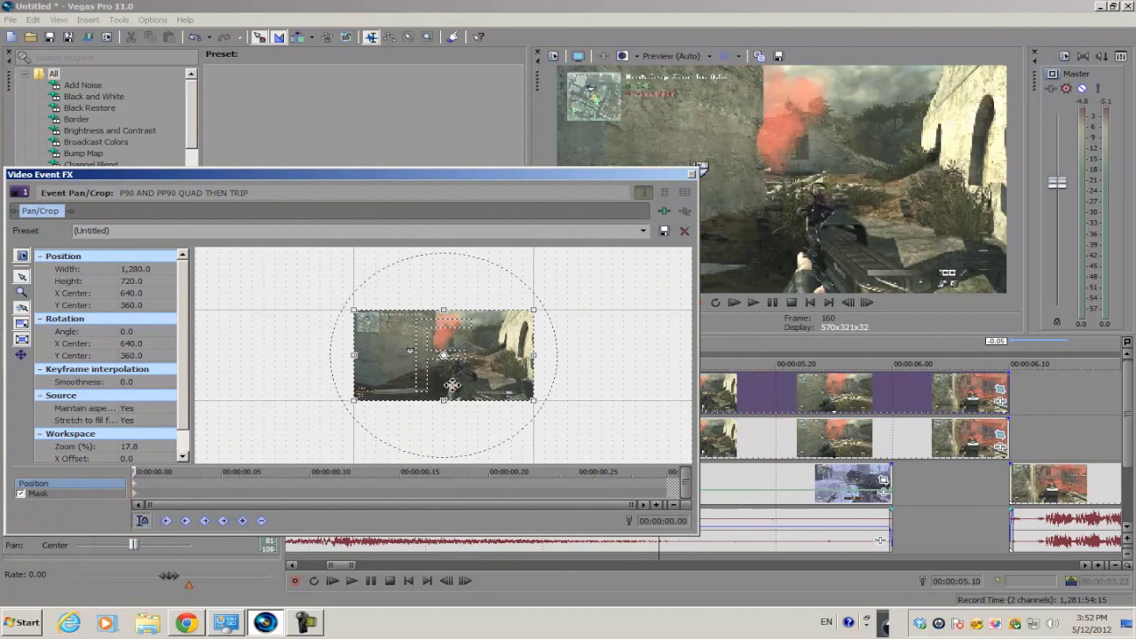
drag(443, 356, 483, 331)
right_click(487, 336)
click(510, 340)
drag(488, 324, 645, 257)
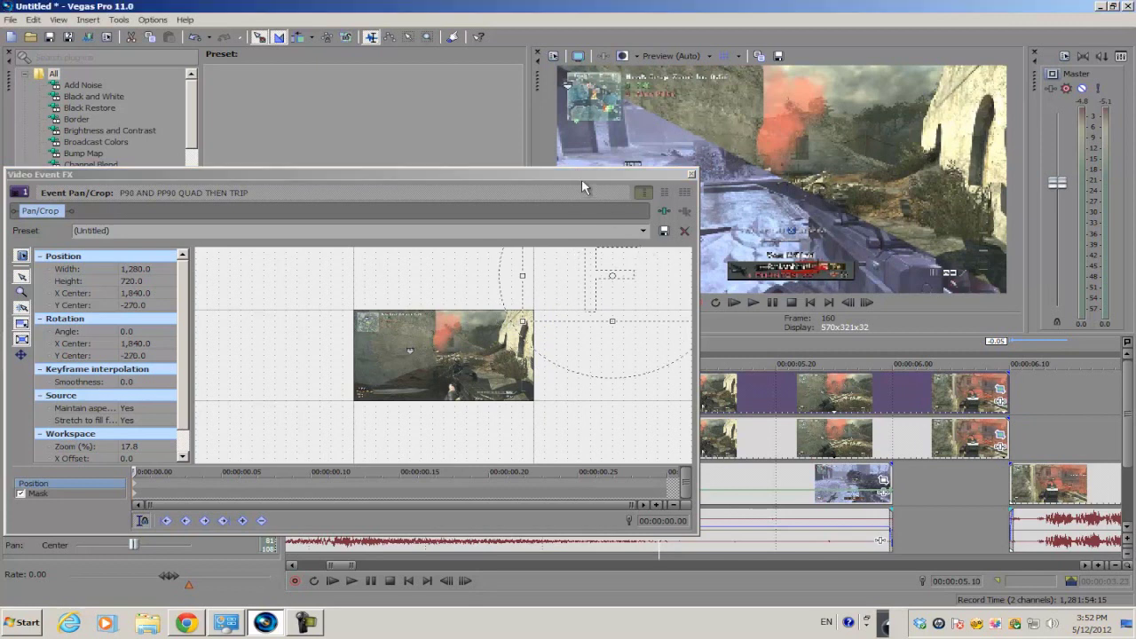
drag(581, 179, 670, 169)
click(895, 403)
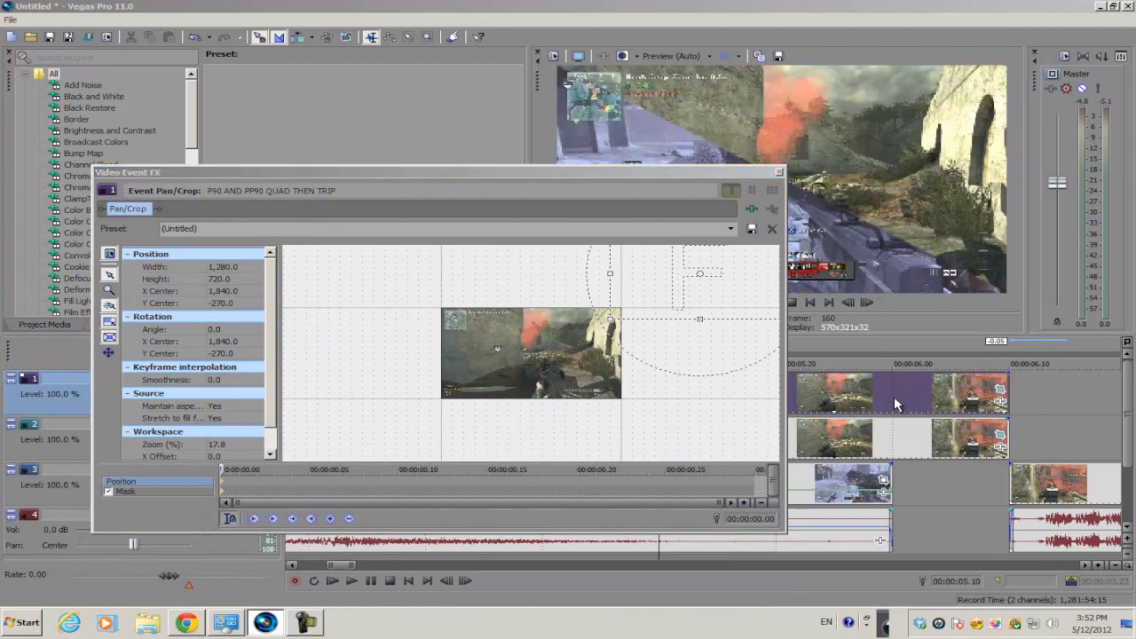
Step: Move the cursor to 00:00:06.00 and reopen the top clip's Pan/Crop
click(779, 172)
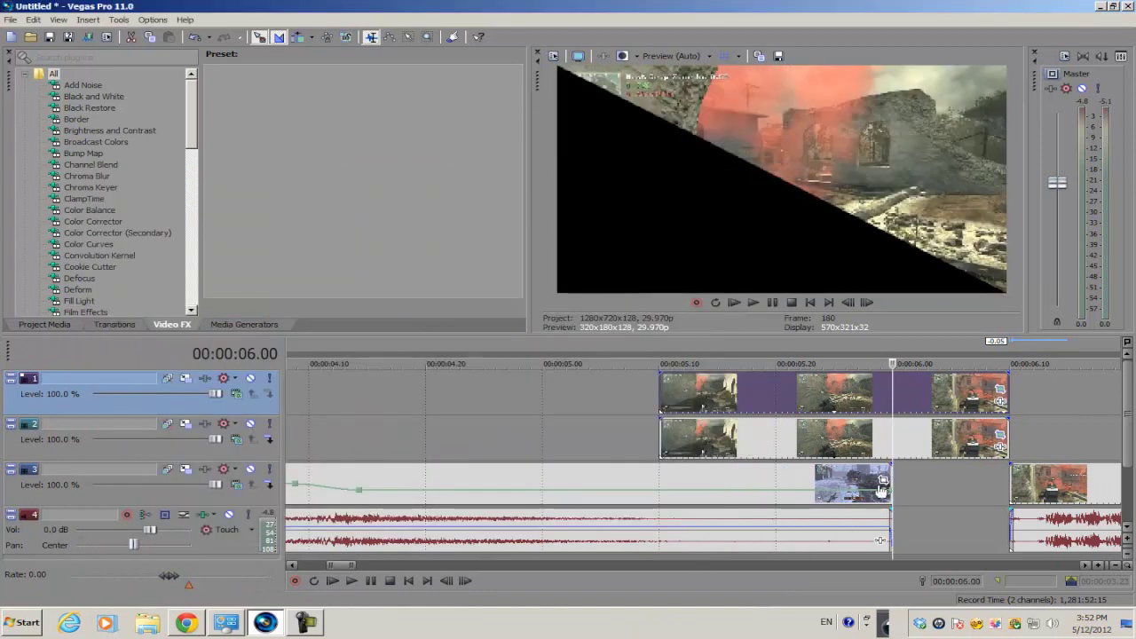
click(401, 478)
scroll(488, 492, down, 3)
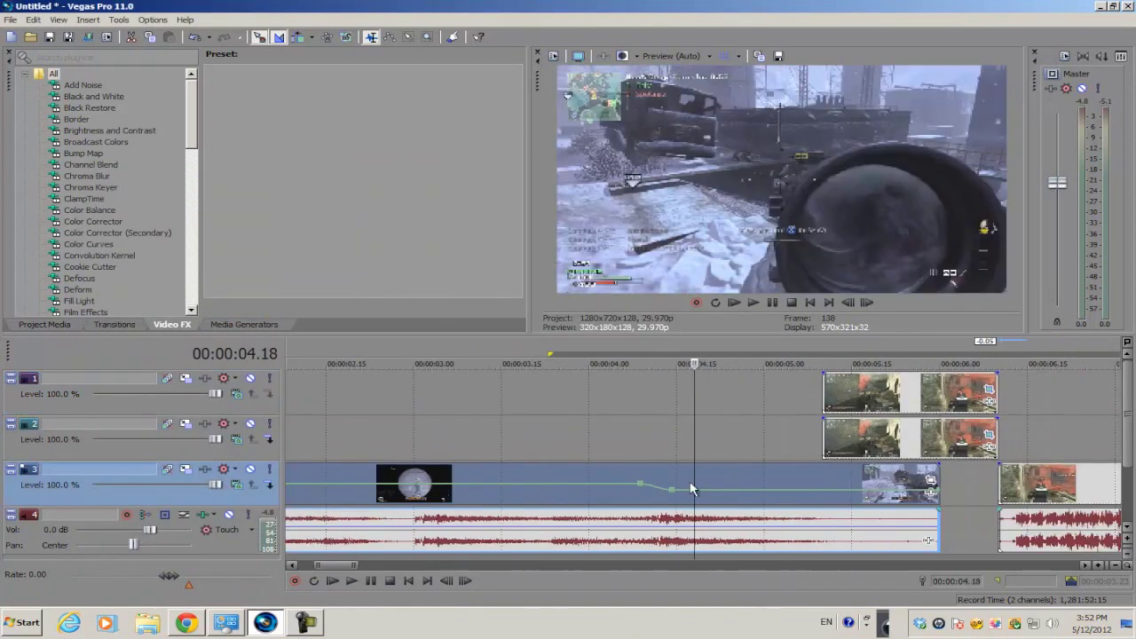
click(930, 485)
scroll(852, 490, up, 4)
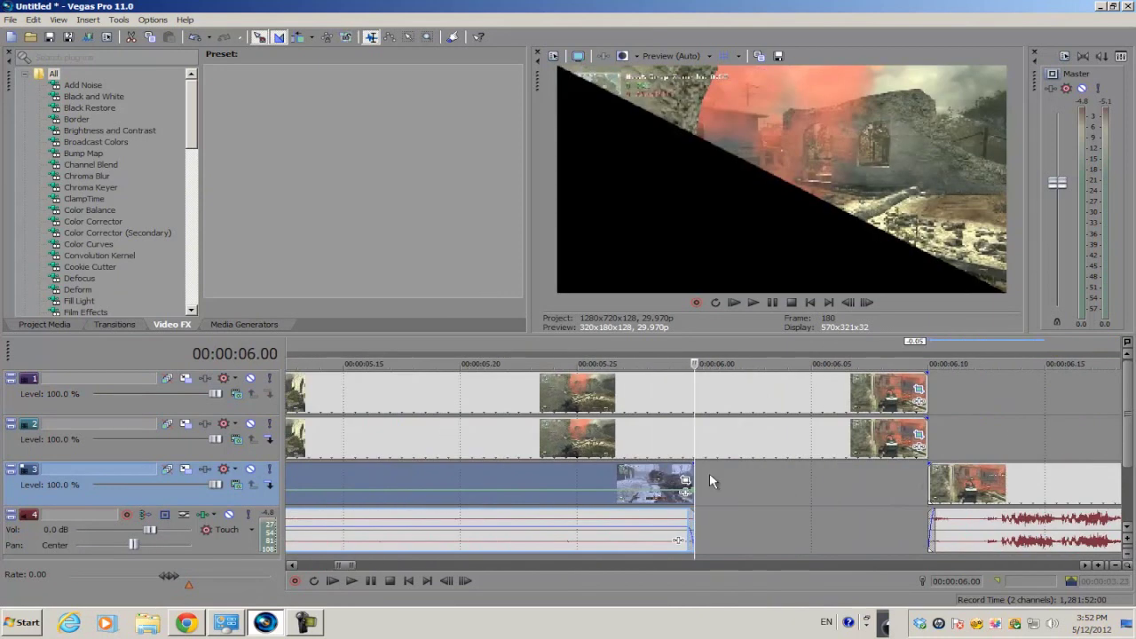
click(691, 403)
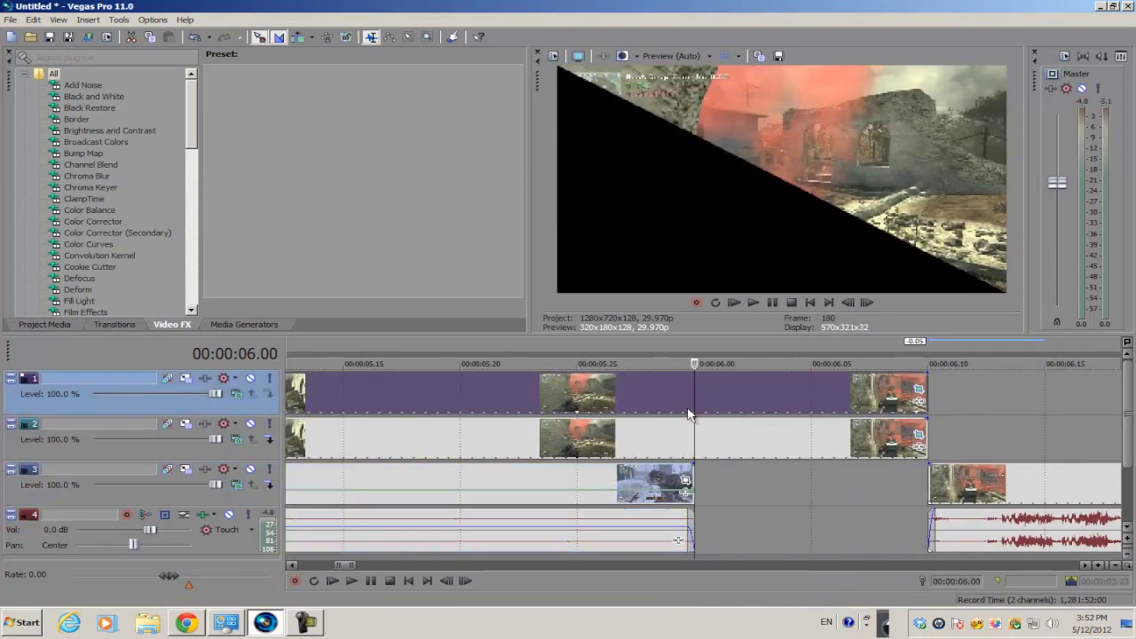
scroll(692, 401, down, 3)
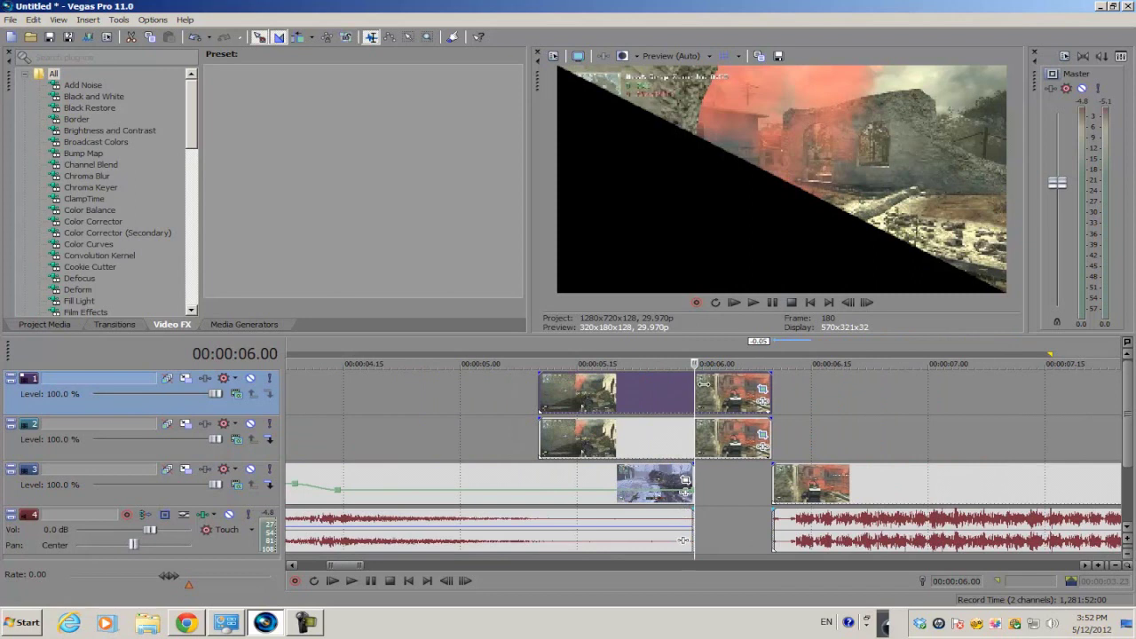
scroll(692, 401, up, 4)
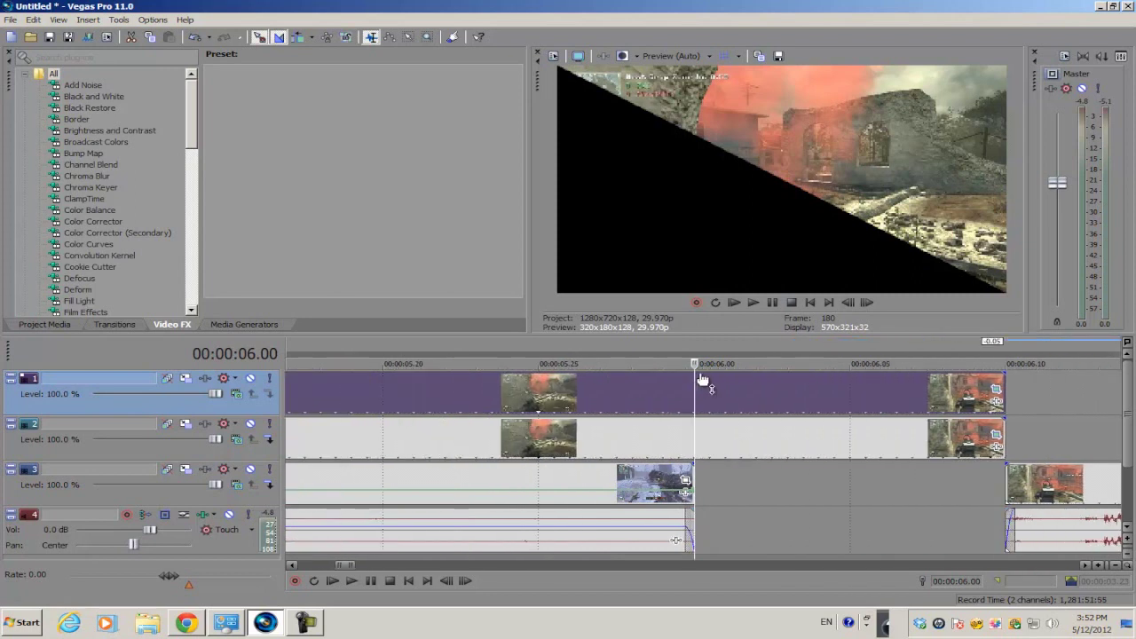
click(996, 388)
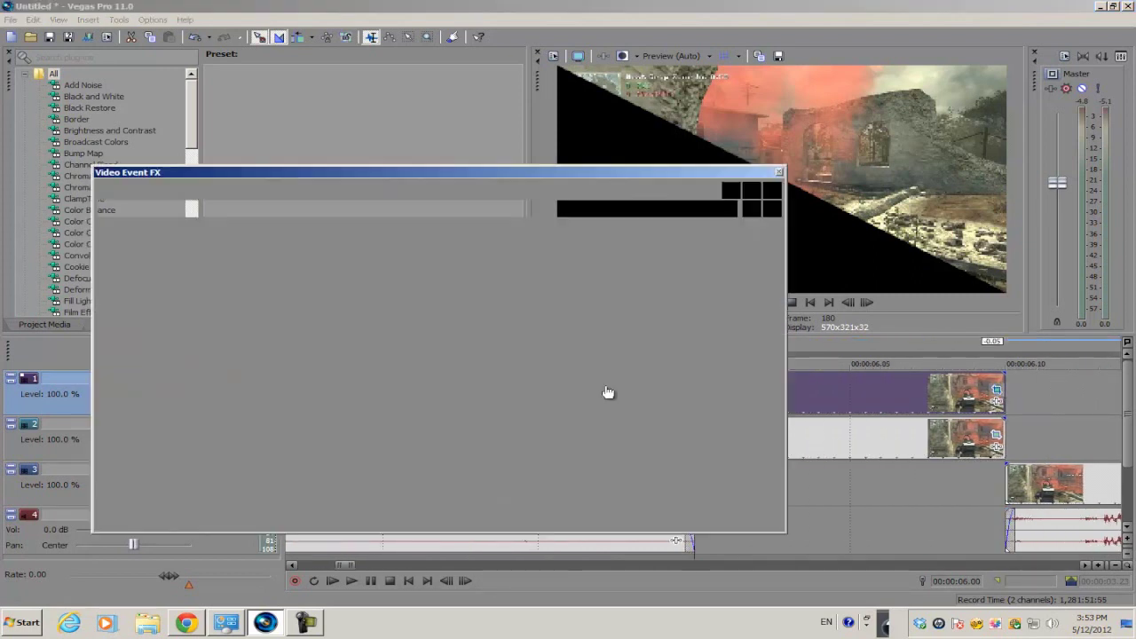
Step: Restore the crop at this keyframe to the centred 640, 360 position and close the window
drag(625, 180, 574, 194)
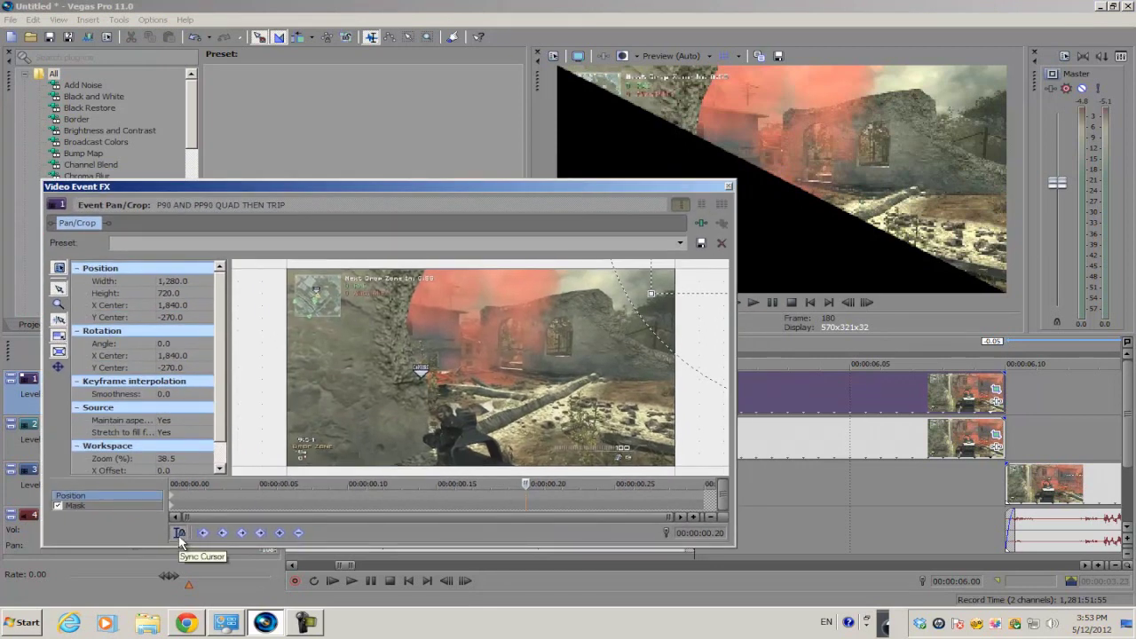
drag(547, 184, 417, 202)
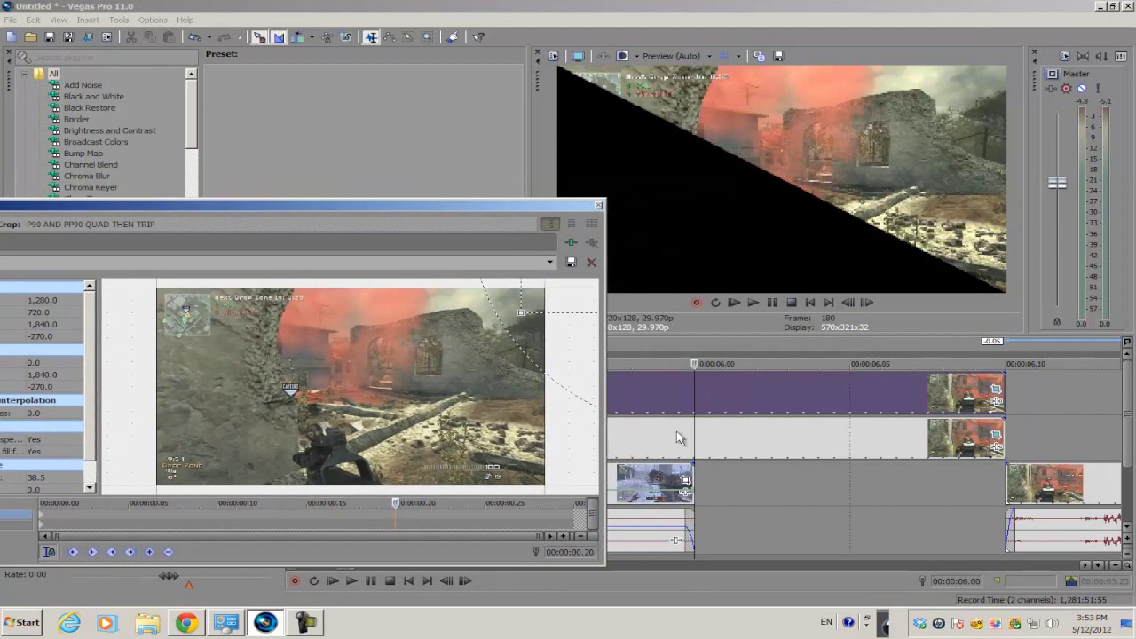
click(695, 437)
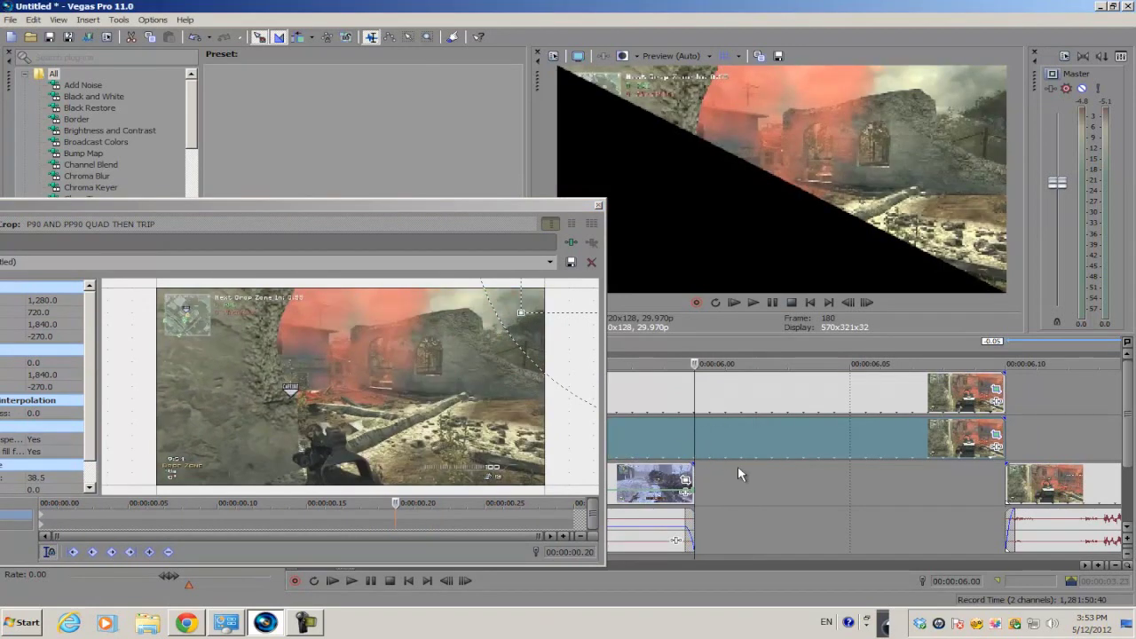
drag(487, 203, 560, 132)
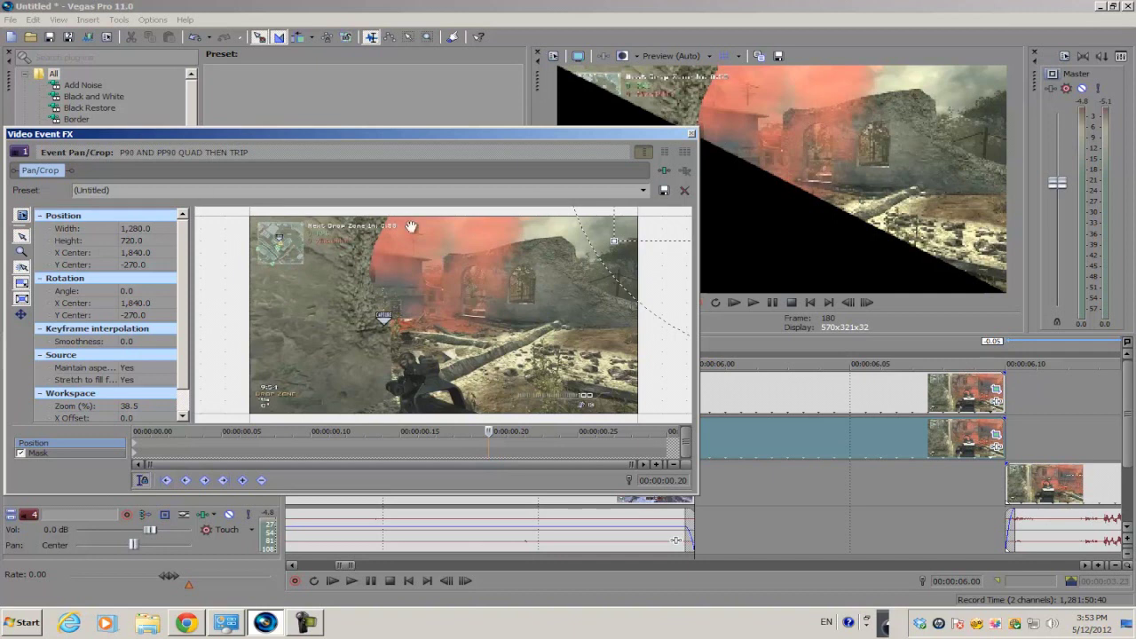
scroll(589, 283, down, 5)
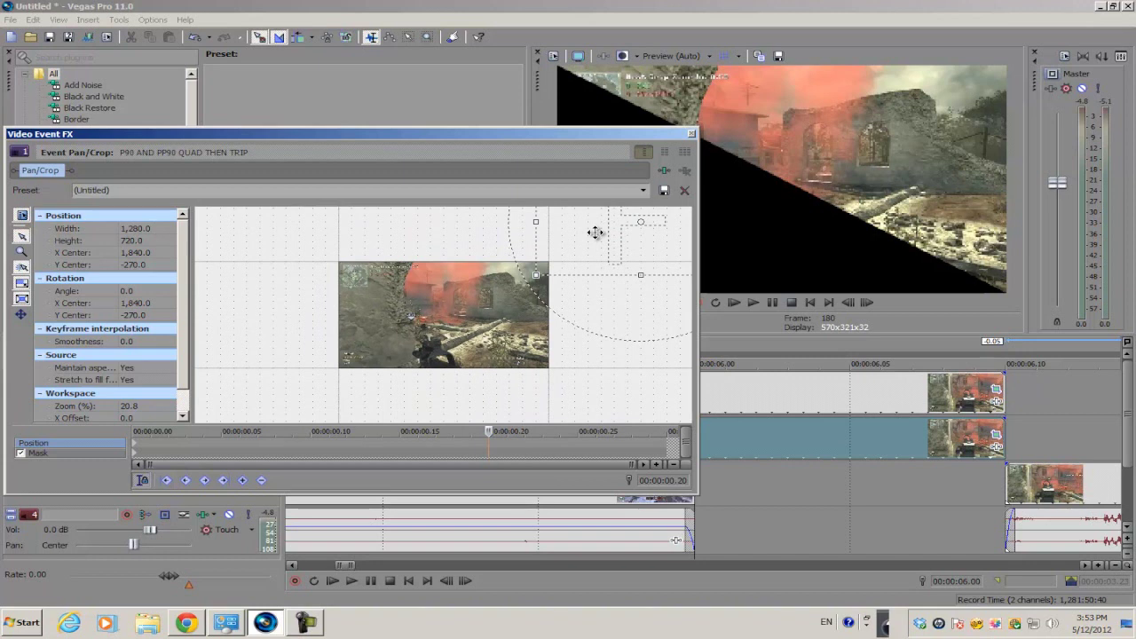
right_click(595, 232)
click(617, 245)
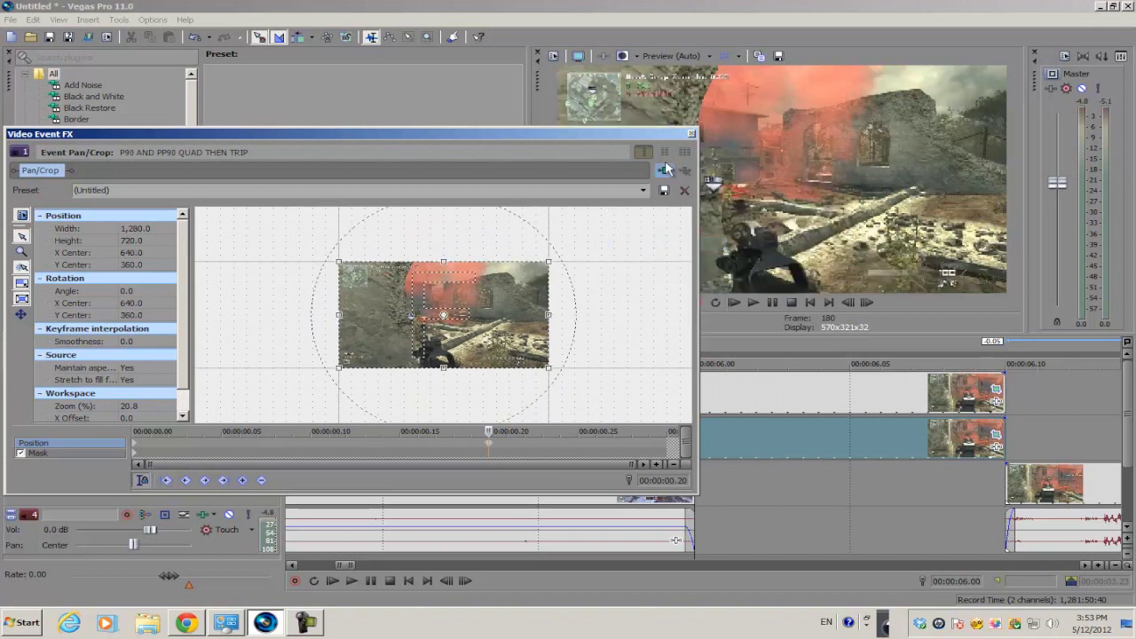
click(692, 135)
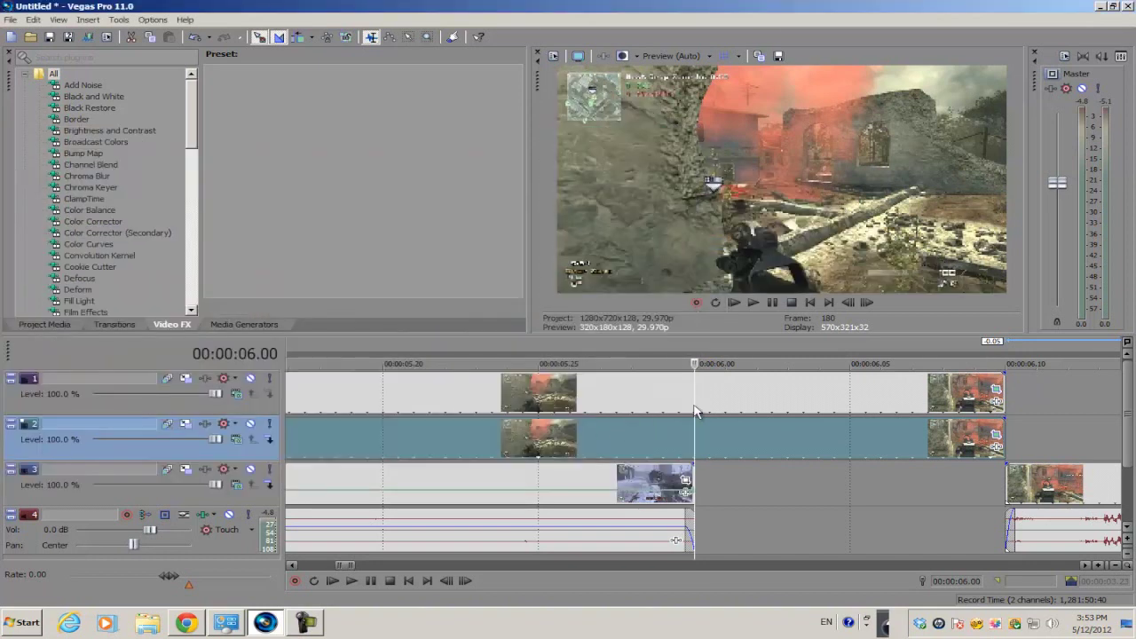
scroll(692, 413, down, 3)
click(384, 391)
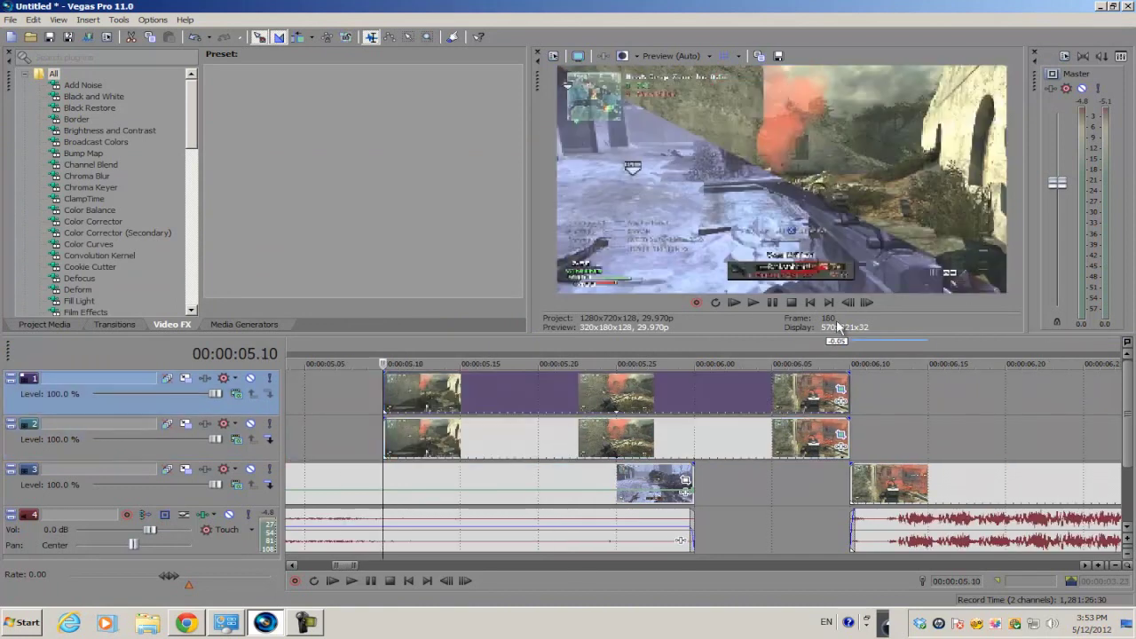
click(866, 301)
click(866, 302)
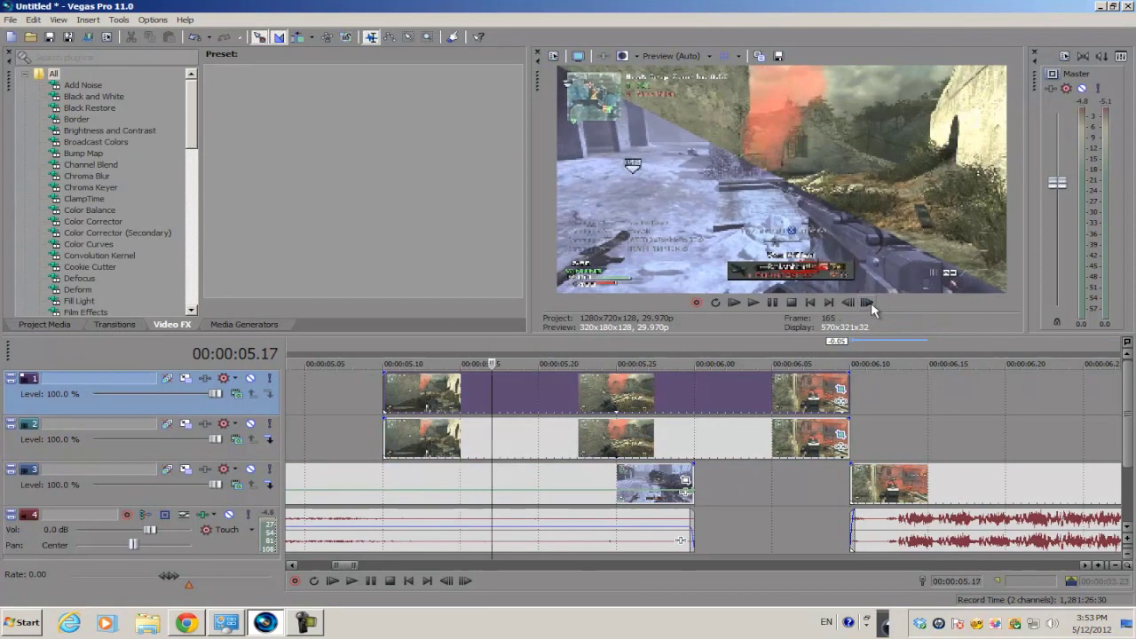
click(866, 302)
click(870, 302)
click(871, 301)
click(871, 302)
click(871, 302)
click(870, 301)
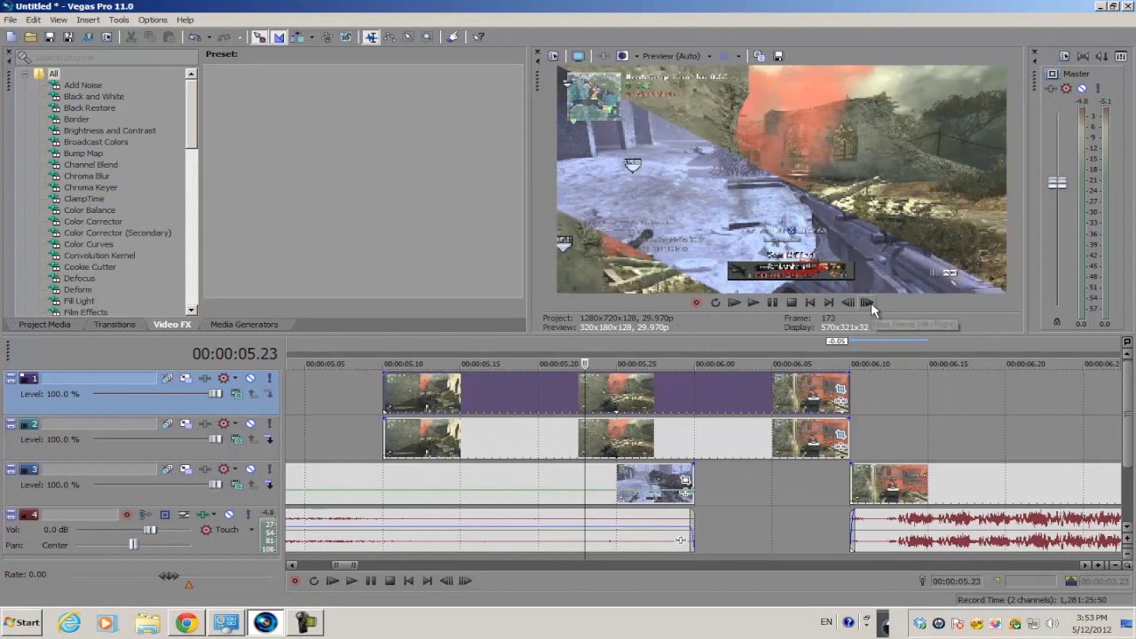
click(870, 302)
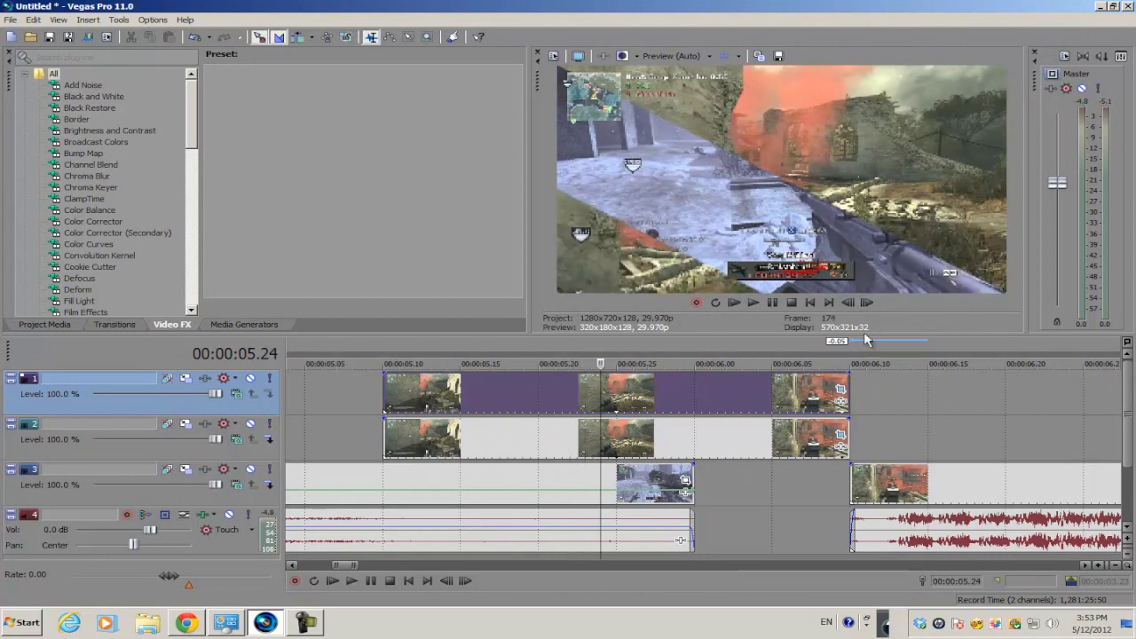
click(871, 301)
click(871, 301)
click(871, 301)
click(871, 301)
click(870, 301)
click(870, 301)
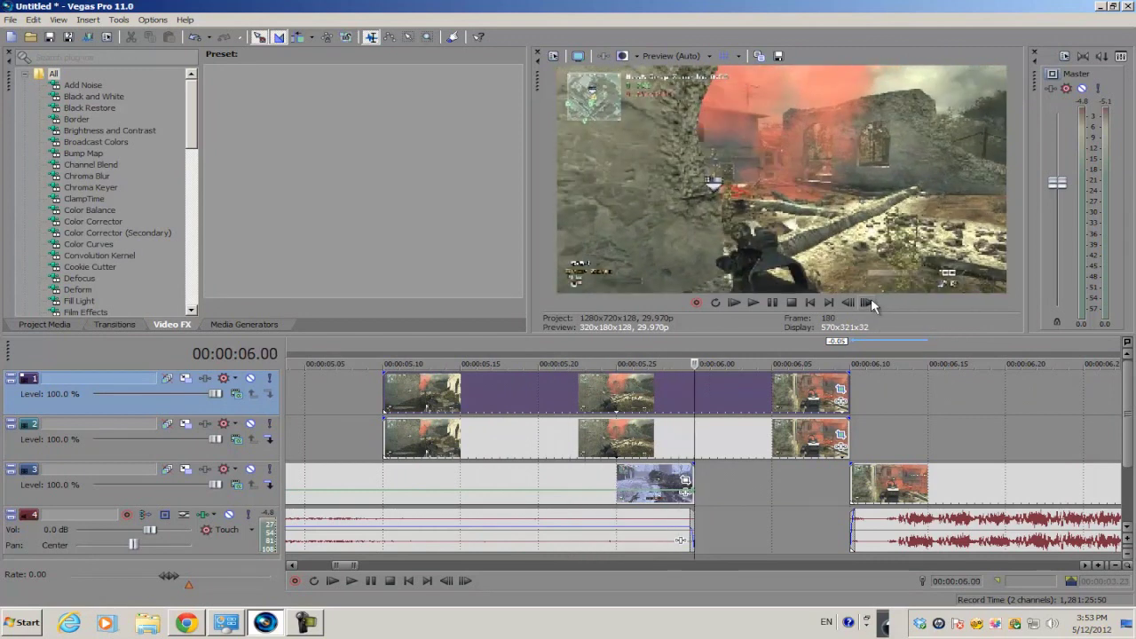
Step: Offset the track-2 piece's first keyframe to X −560, Y 990 and restore the last keyframe to 640, 360
click(841, 434)
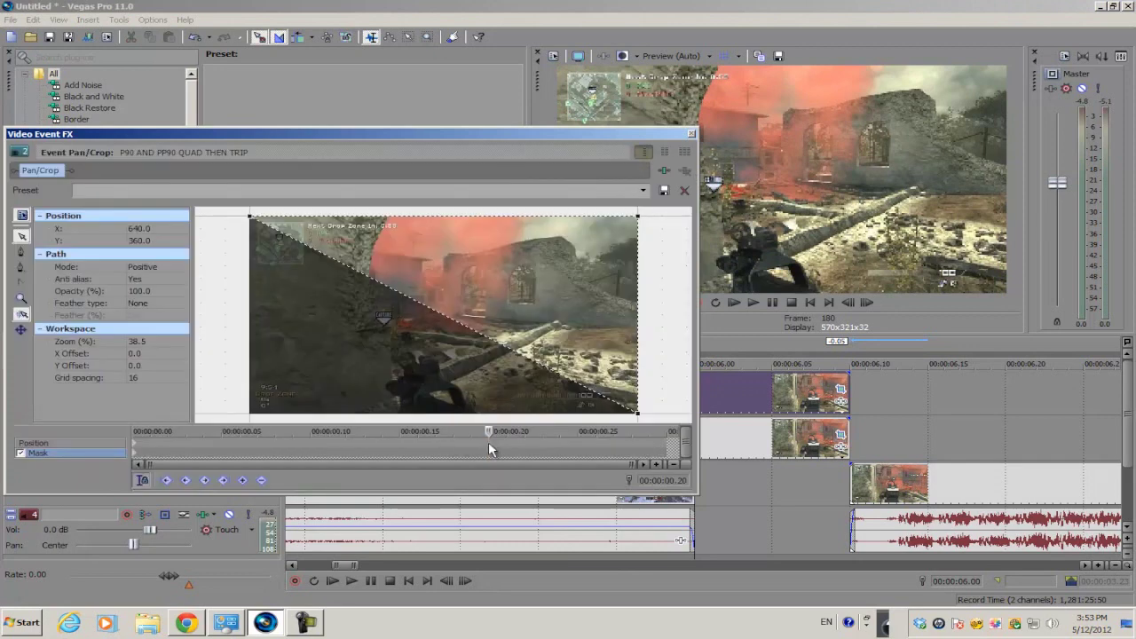
click(485, 440)
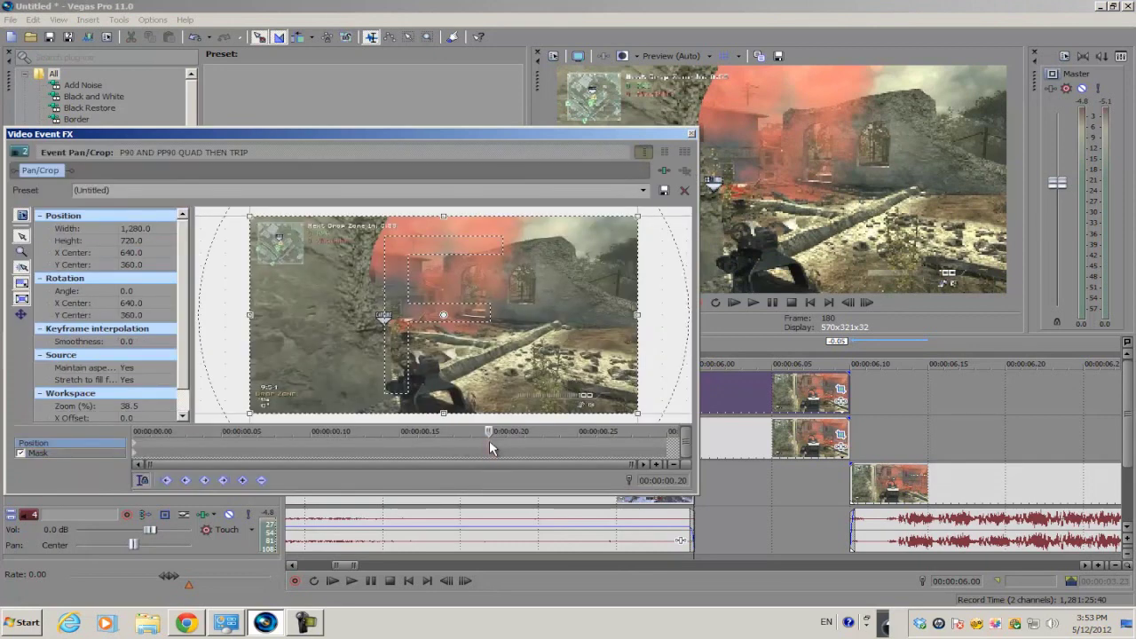
click(137, 446)
scroll(451, 357, down, 3)
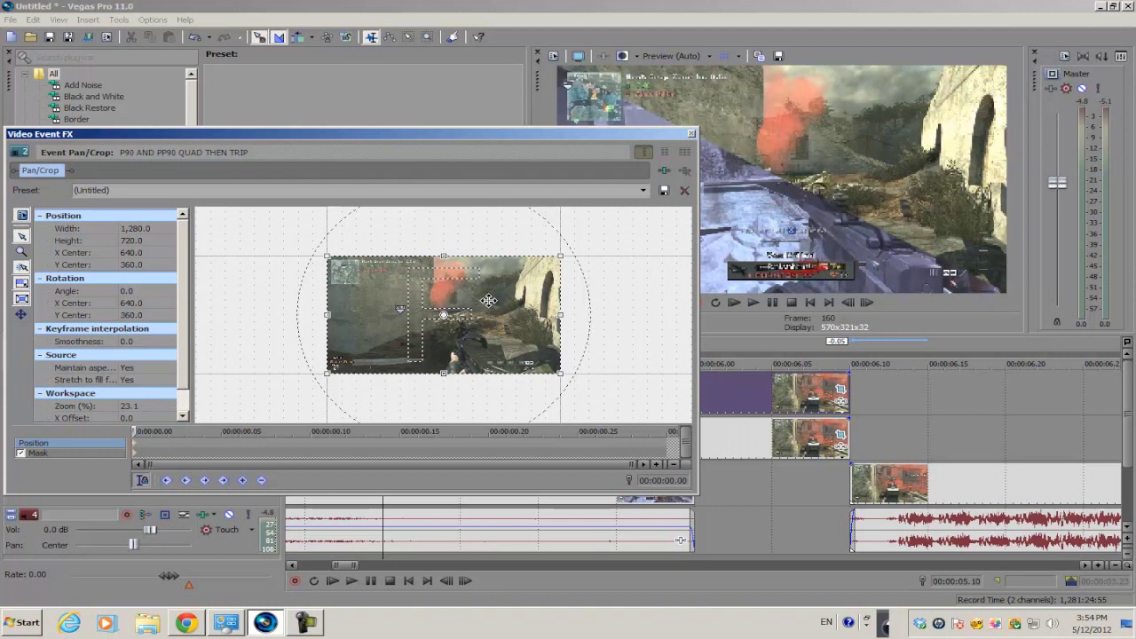
drag(489, 300, 278, 402)
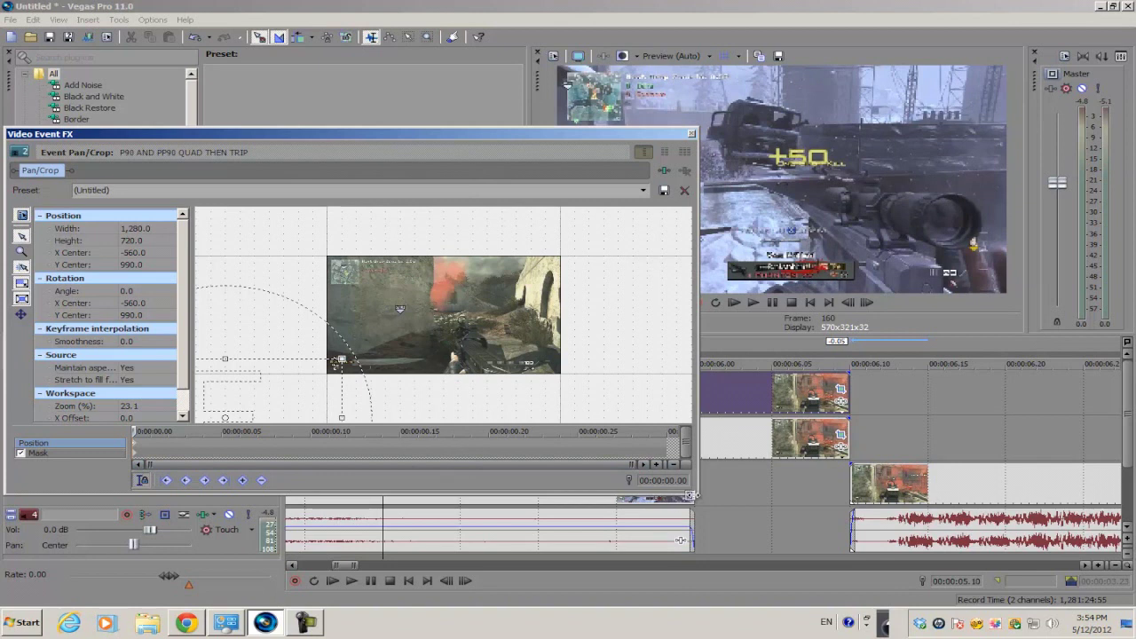
drag(613, 136, 595, 158)
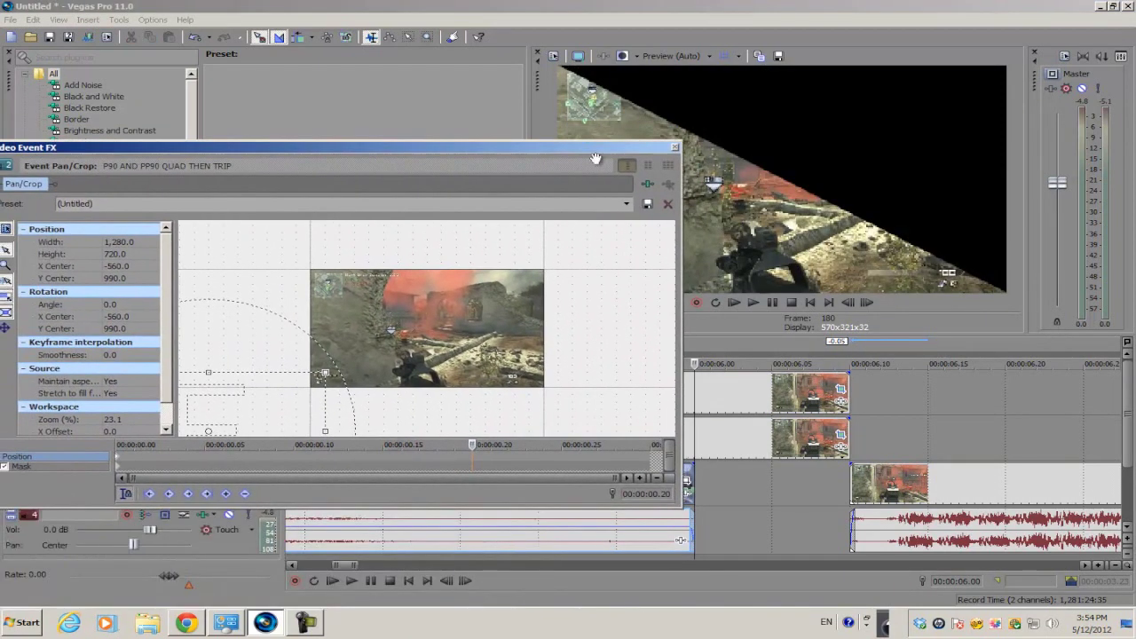
right_click(257, 405)
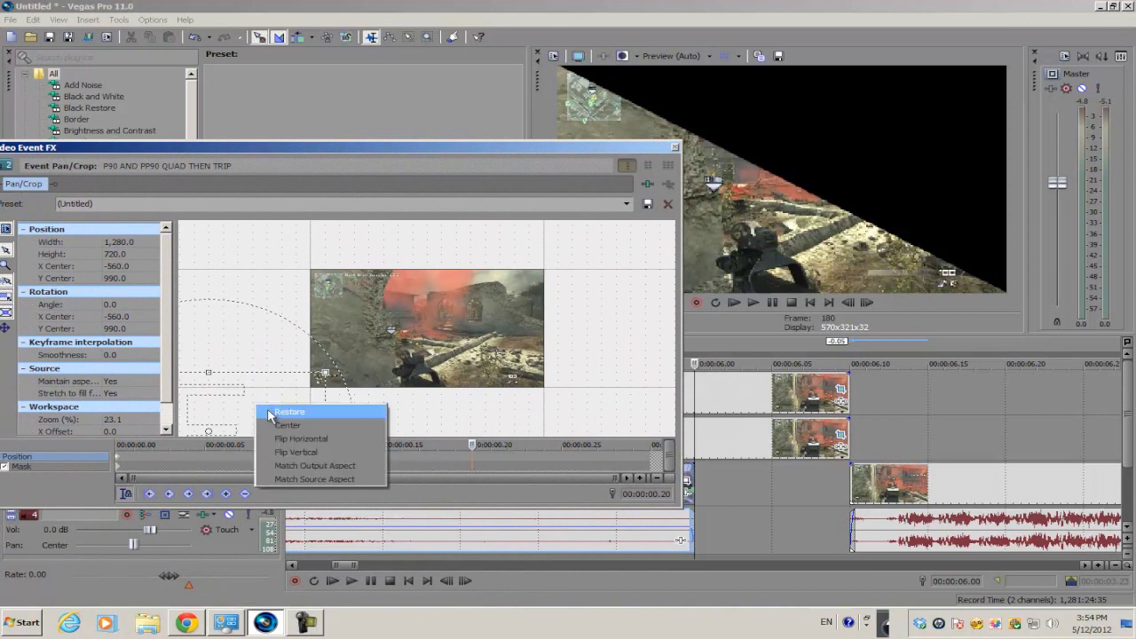
click(288, 413)
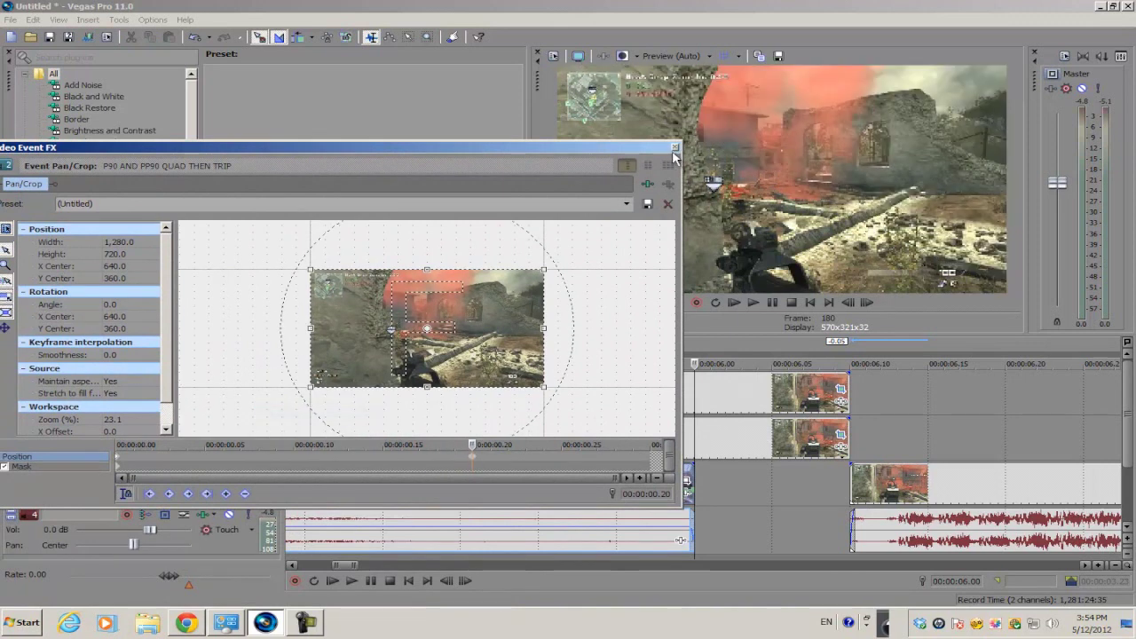
click(675, 149)
click(397, 396)
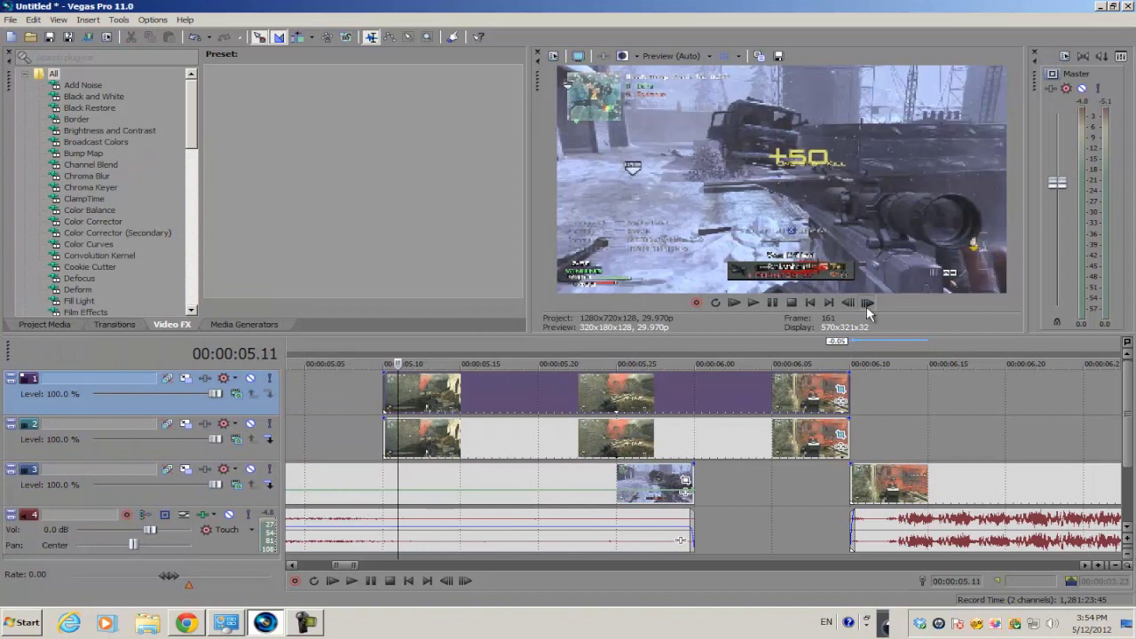
click(867, 303)
click(867, 303)
click(867, 303)
click(867, 302)
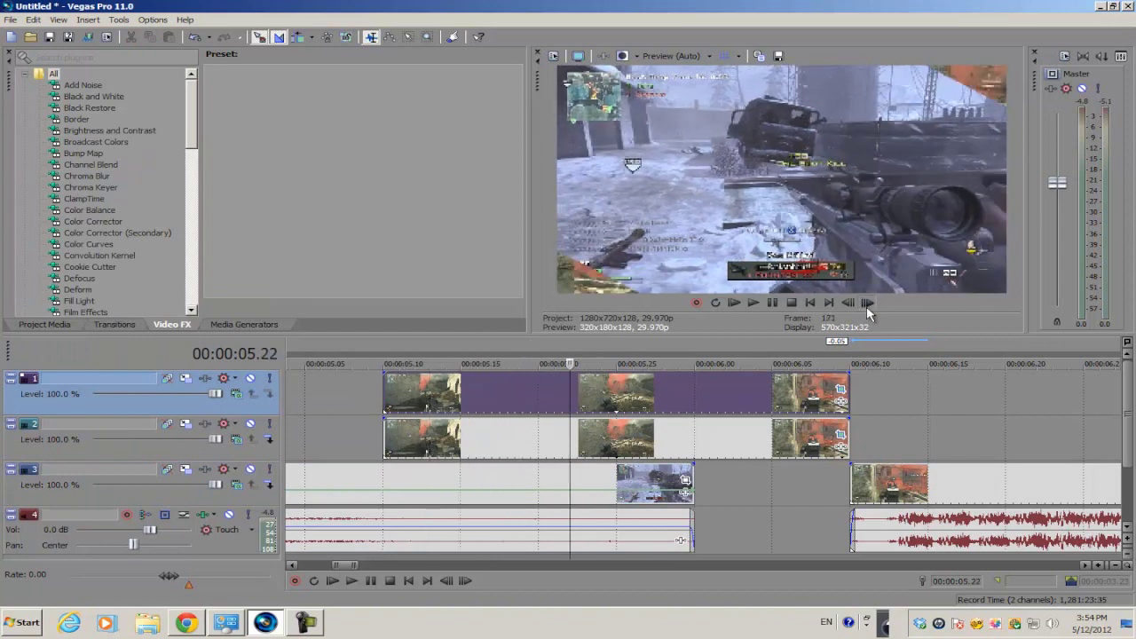
click(867, 302)
click(867, 303)
click(867, 303)
click(867, 302)
click(867, 303)
click(867, 303)
click(867, 303)
click(867, 303)
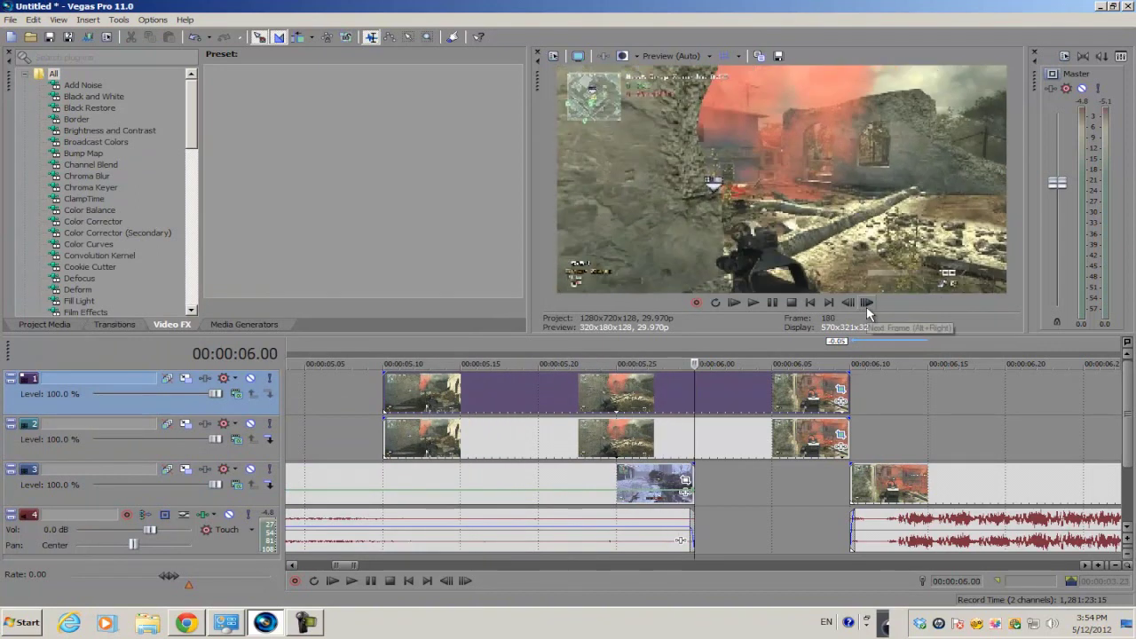
click(867, 302)
click(867, 302)
click(867, 303)
click(867, 303)
click(867, 303)
click(867, 302)
click(867, 303)
click(867, 302)
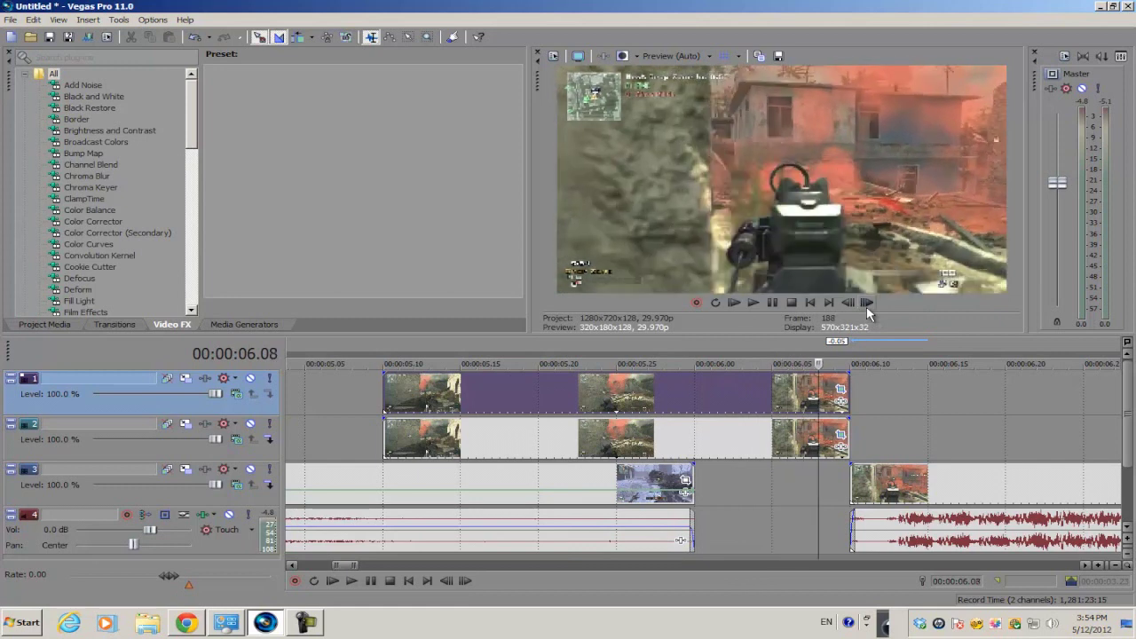
click(866, 306)
scroll(625, 459, down, 3)
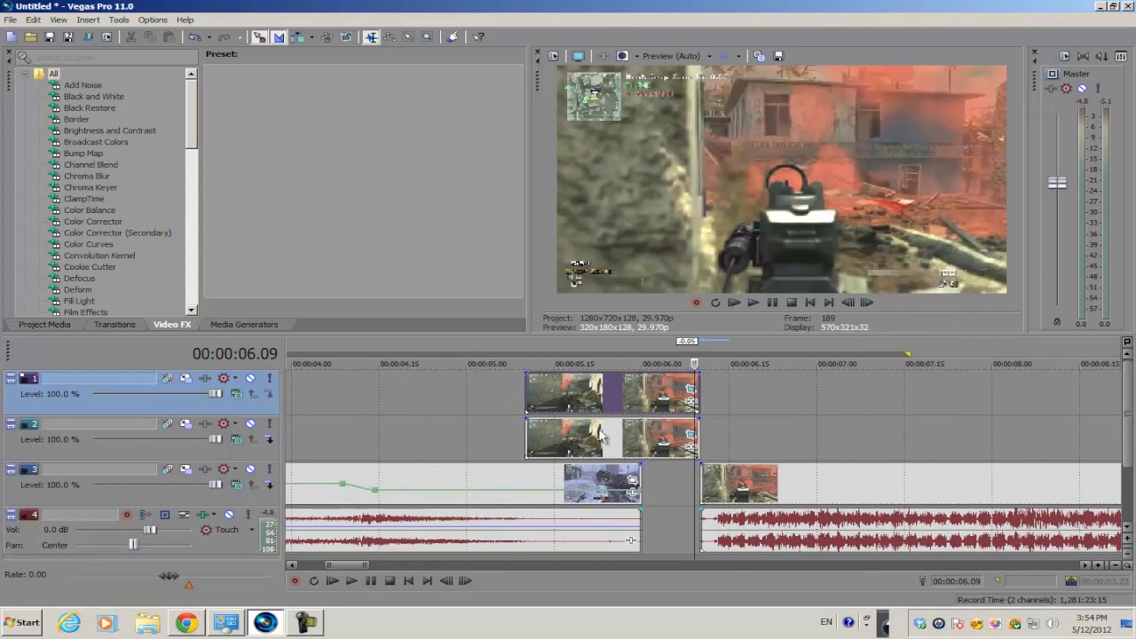
scroll(600, 434, up, 3)
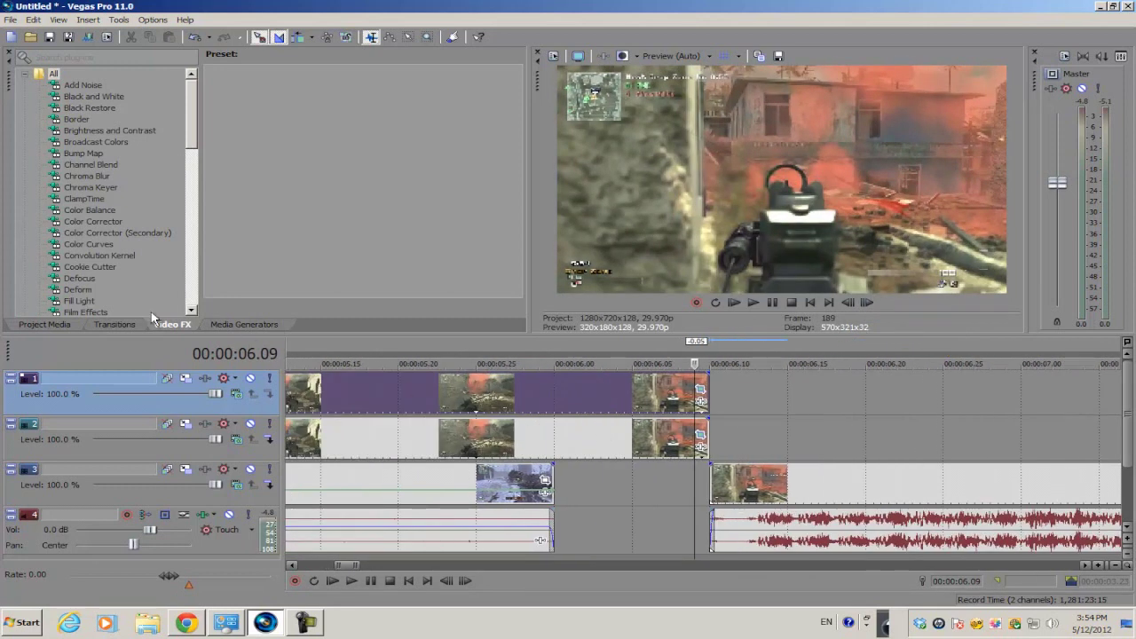
click(88, 278)
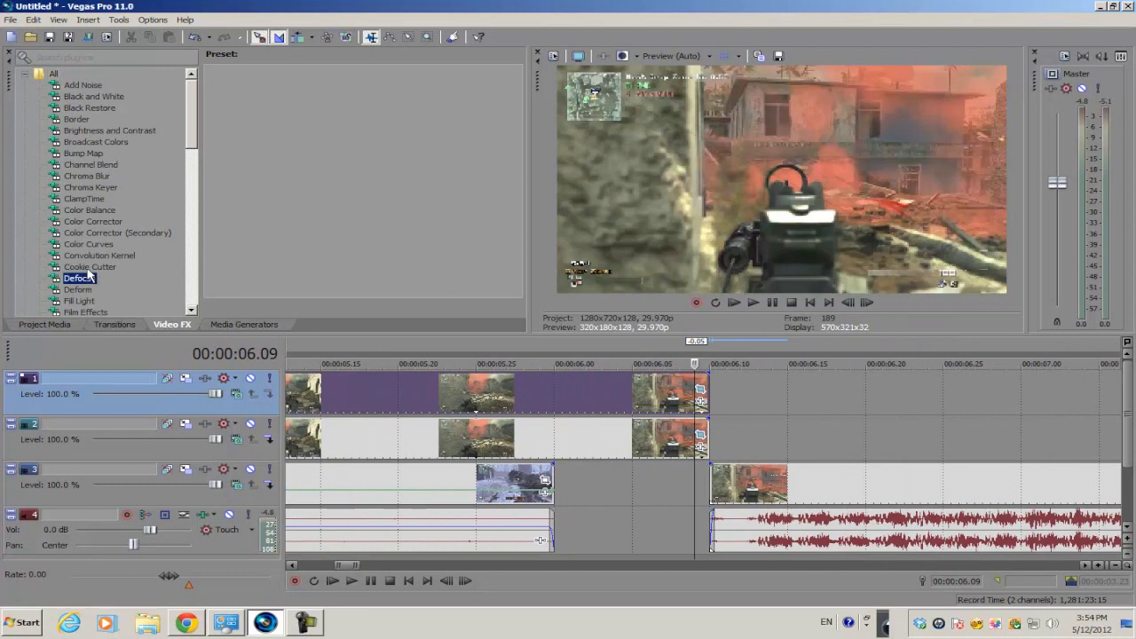
Step: Show the Linear Blur presets and park the playhead inside the transition around 00:00:05.16
scroll(88, 277, down, 5)
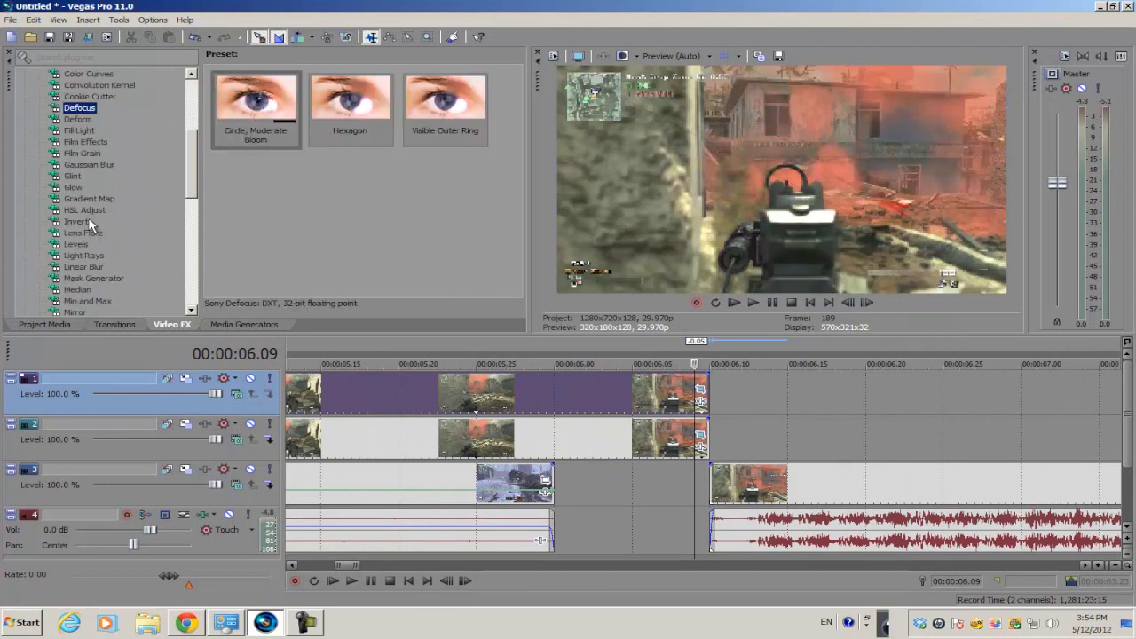
click(83, 267)
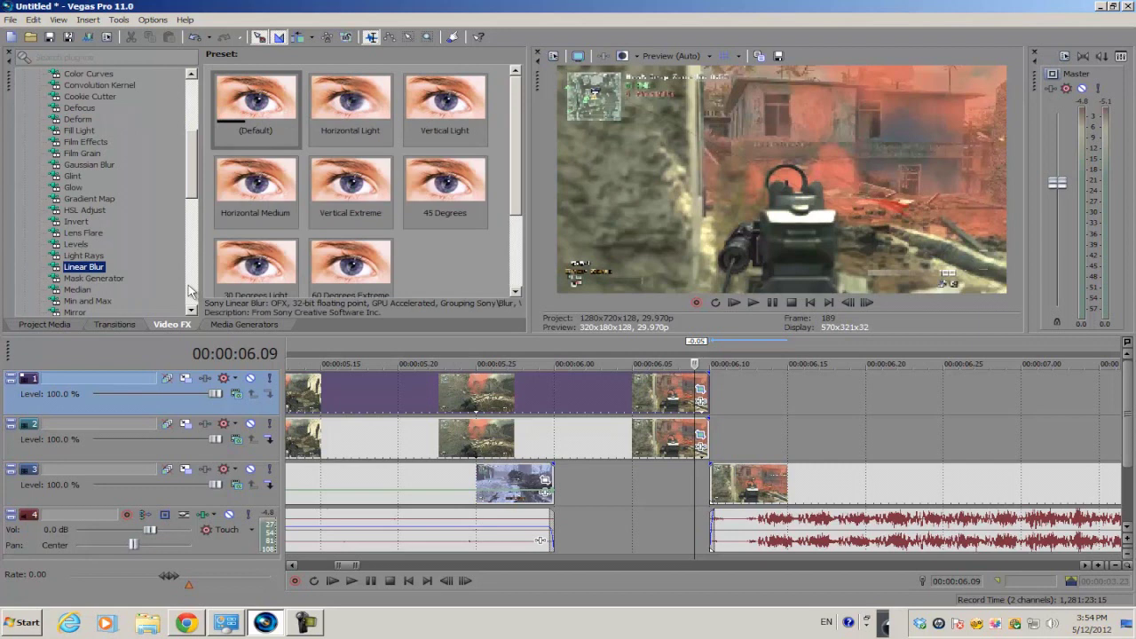
click(394, 387)
scroll(399, 388, down, 3)
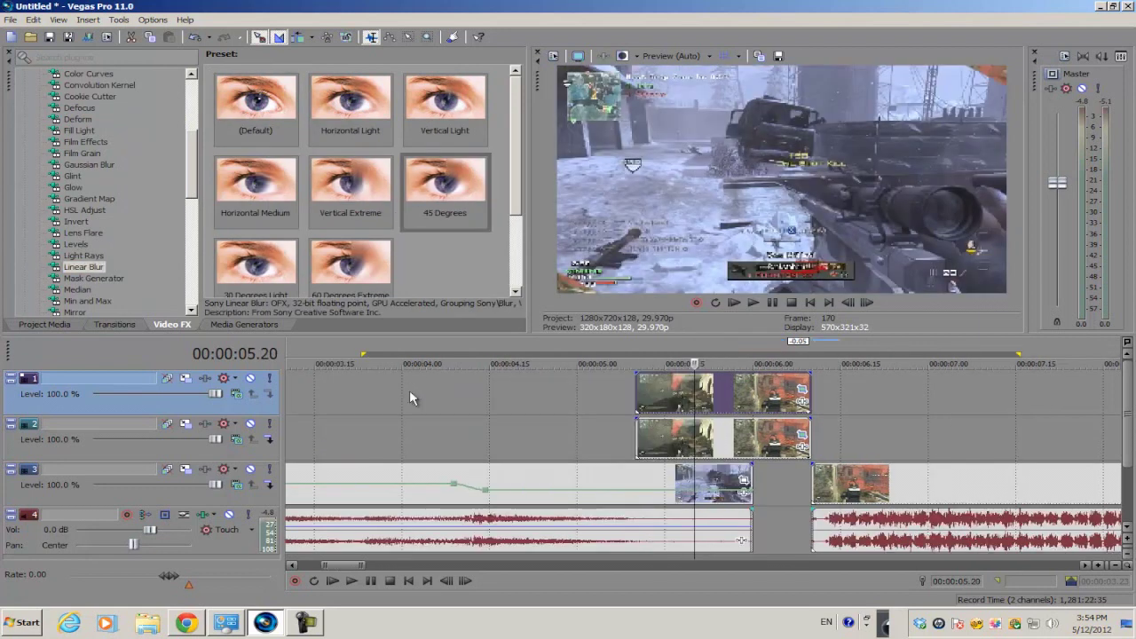
click(672, 390)
click(868, 301)
click(867, 302)
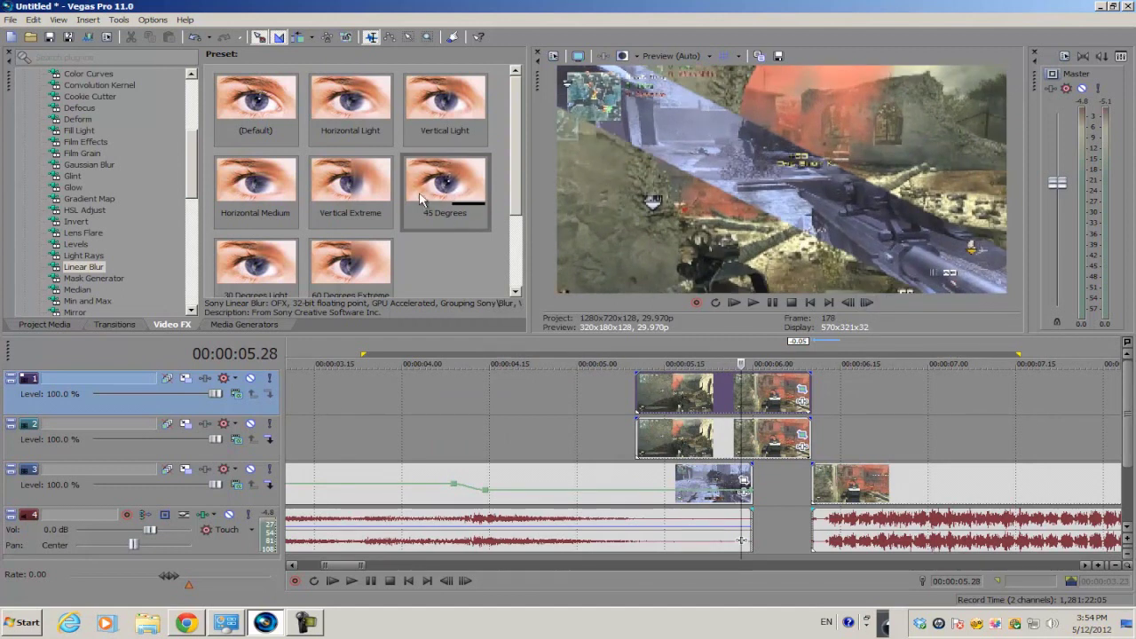
Step: Apply the 45 Degrees Linear Blur preset to the track 1 clip and check it at 00:00:05.28
drag(448, 186, 726, 426)
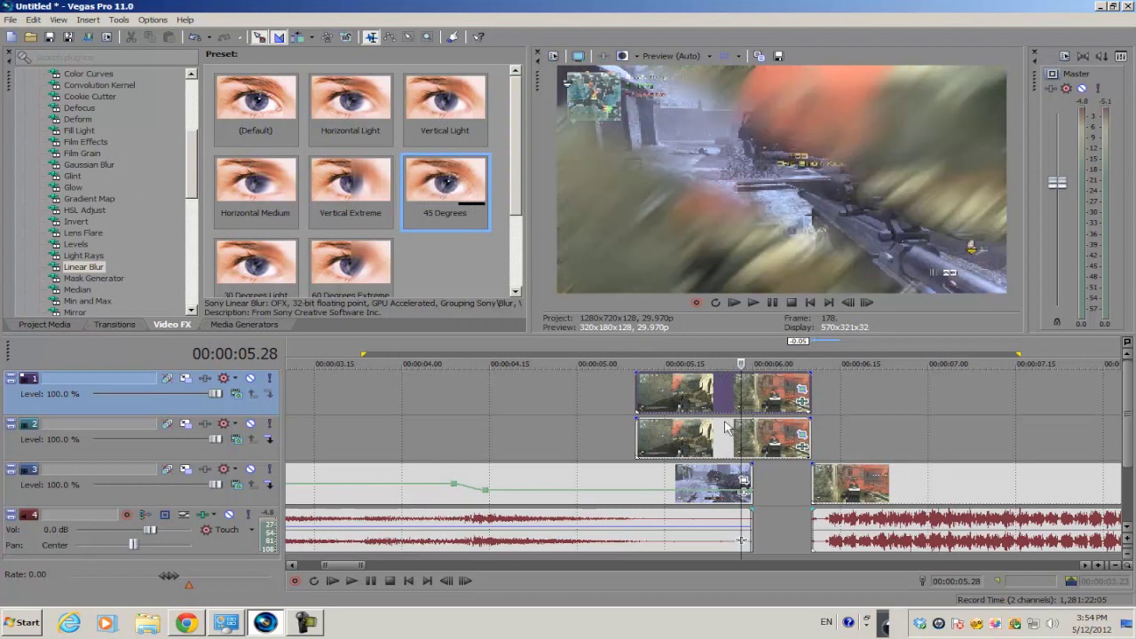
click(670, 406)
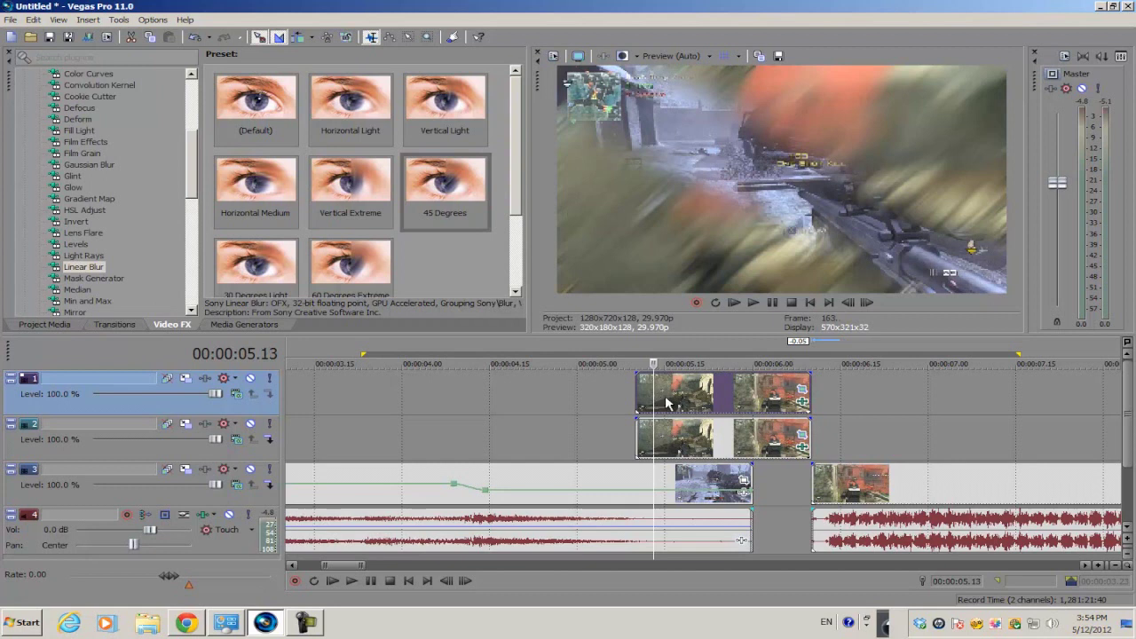
key(ctrl+z)
click(757, 398)
click(784, 397)
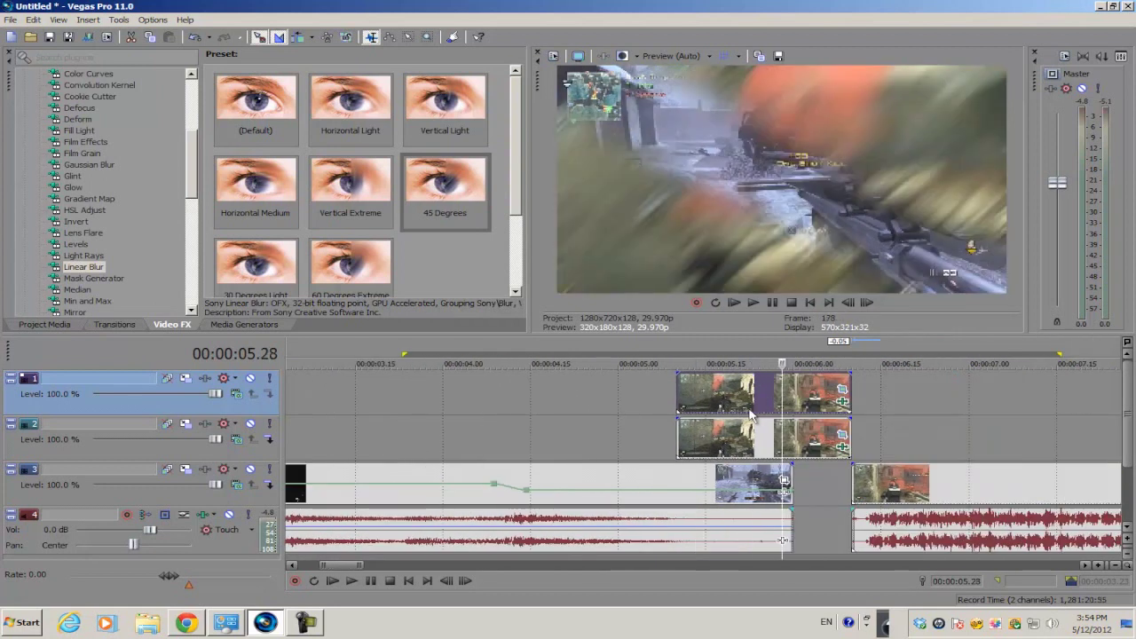
scroll(820, 410, up, 3)
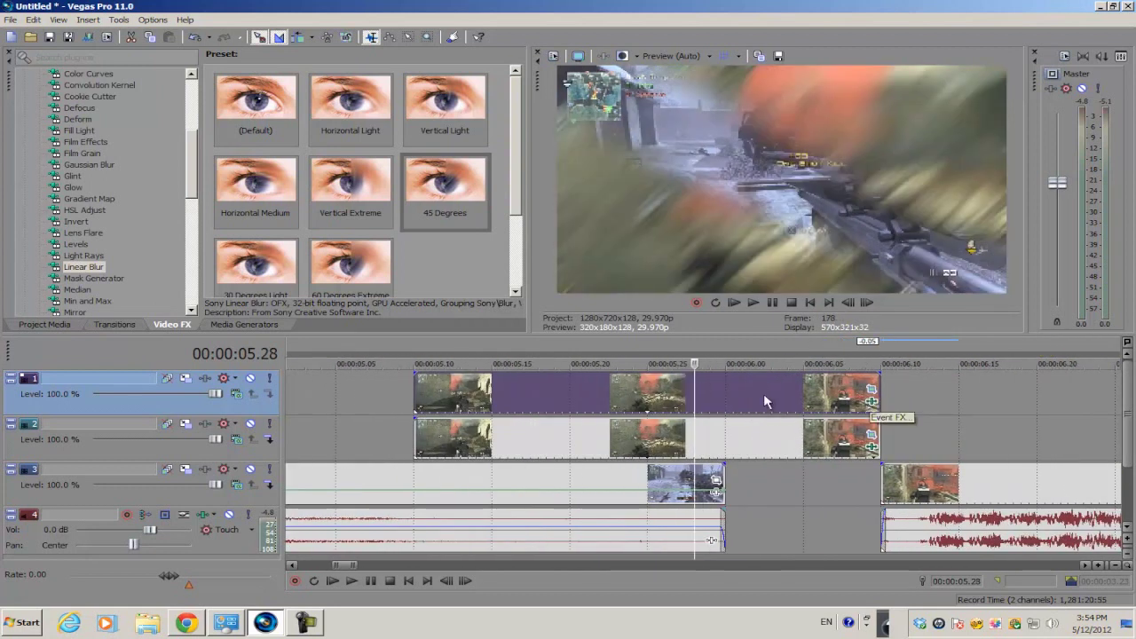
click(491, 394)
click(867, 302)
click(868, 303)
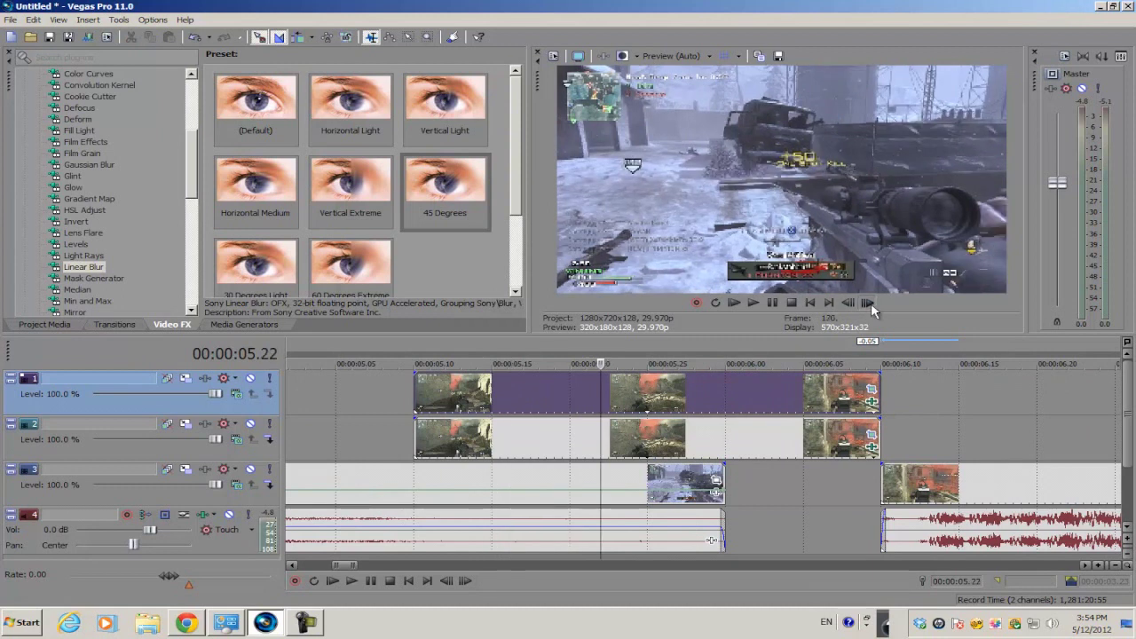
click(870, 303)
click(871, 303)
click(870, 303)
click(871, 303)
click(870, 303)
click(871, 303)
click(871, 303)
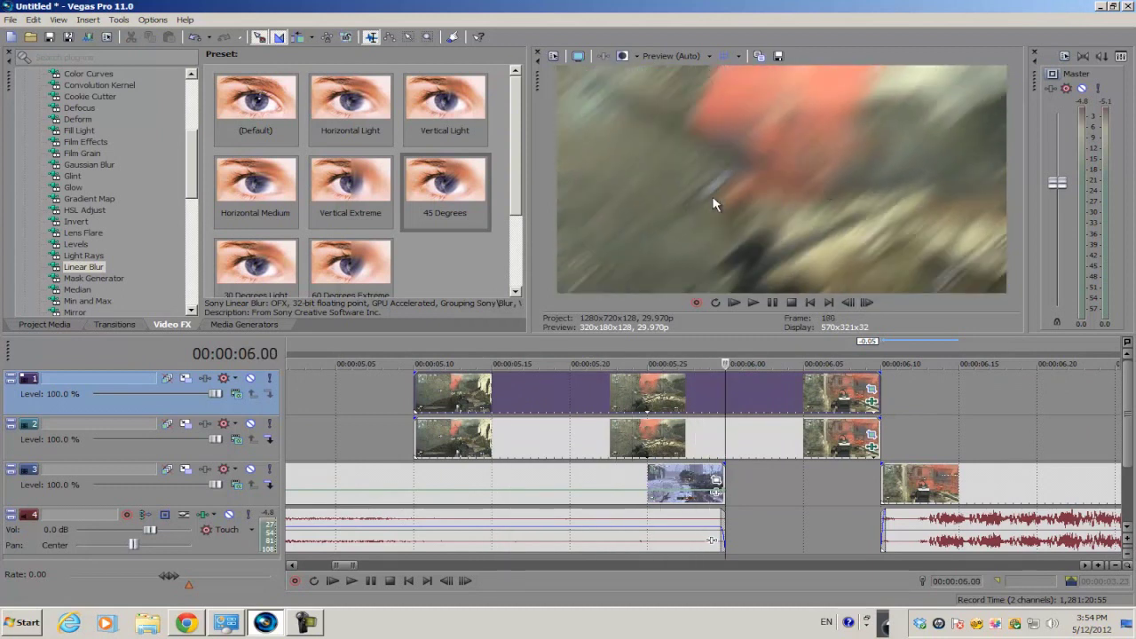
click(859, 305)
click(859, 305)
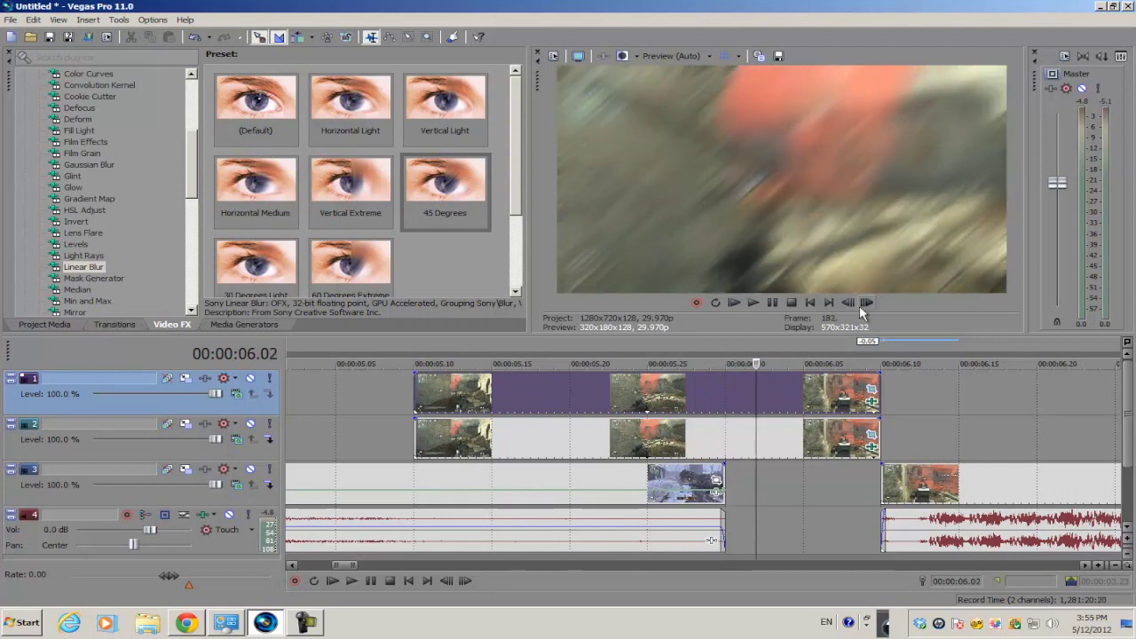
click(844, 305)
click(844, 305)
click(844, 305)
click(847, 304)
click(848, 304)
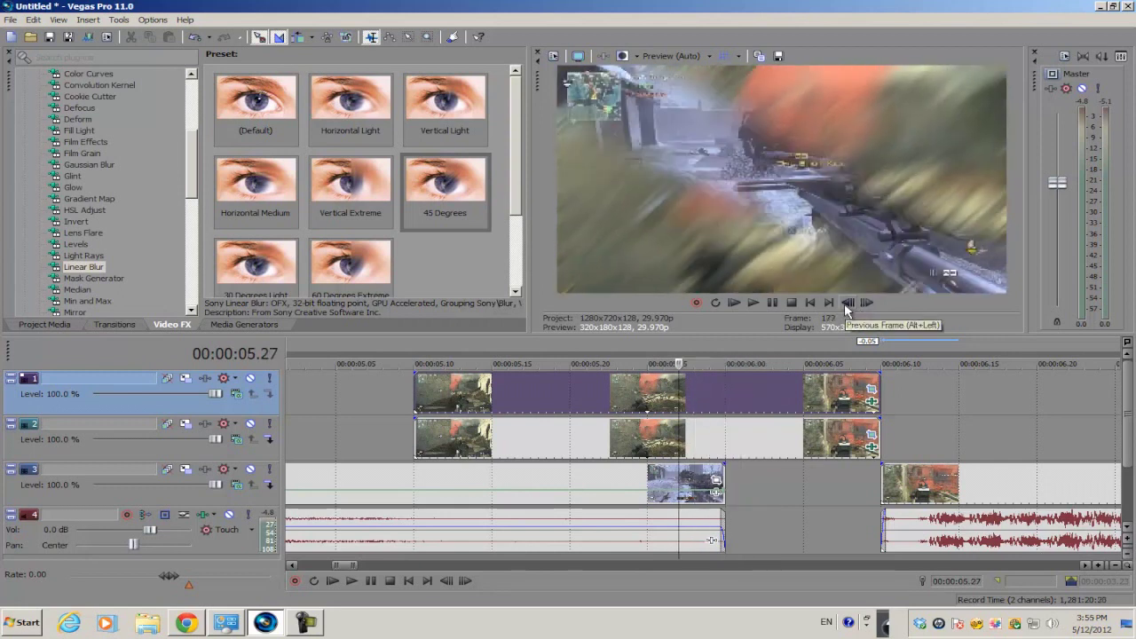
click(847, 303)
click(847, 304)
click(850, 304)
click(849, 303)
click(866, 304)
click(865, 303)
click(865, 303)
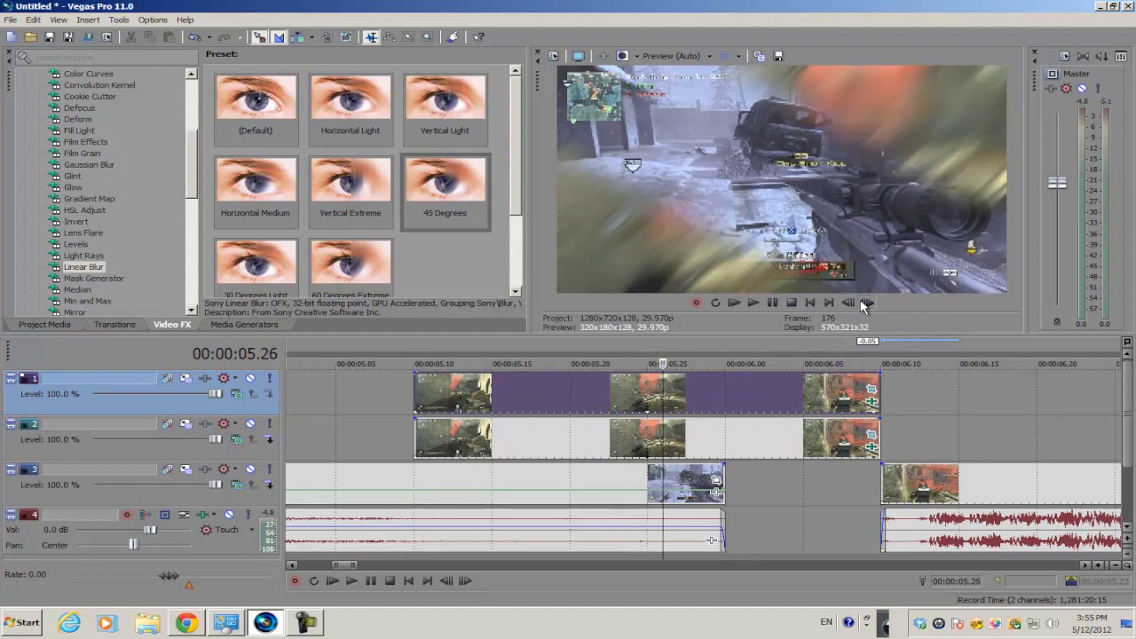
click(865, 303)
click(865, 303)
click(866, 304)
click(866, 304)
click(866, 303)
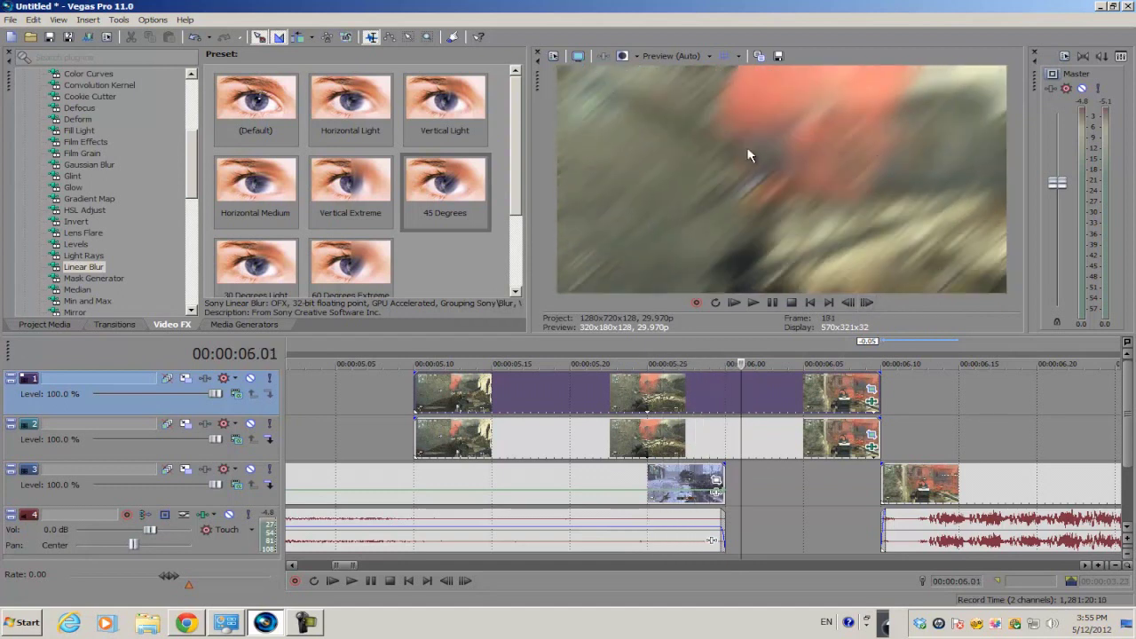
click(868, 303)
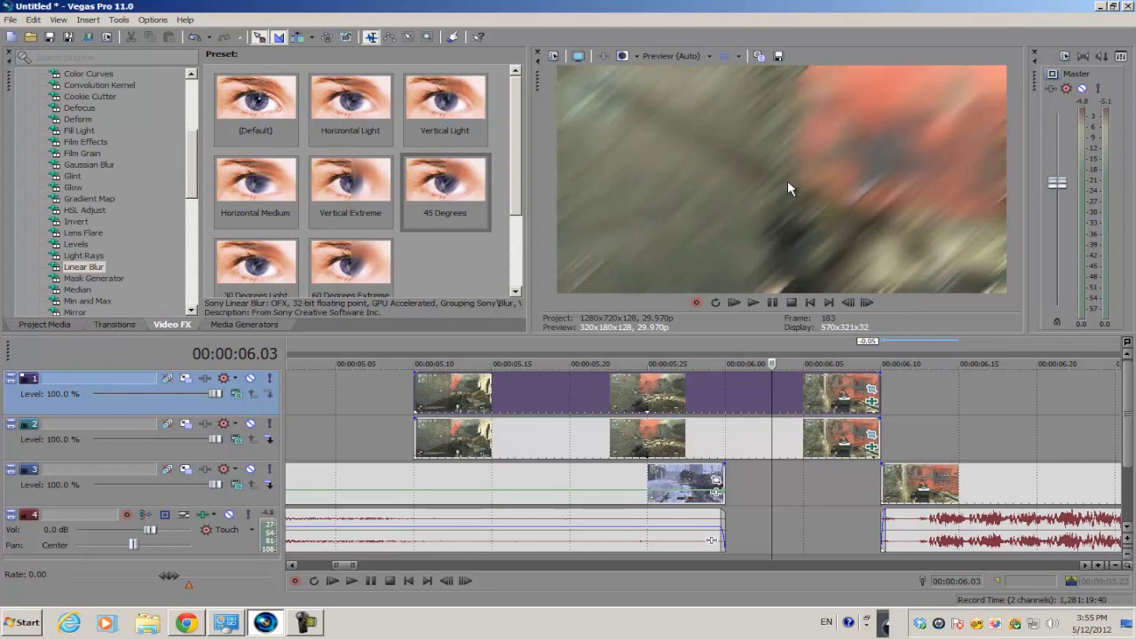
click(872, 403)
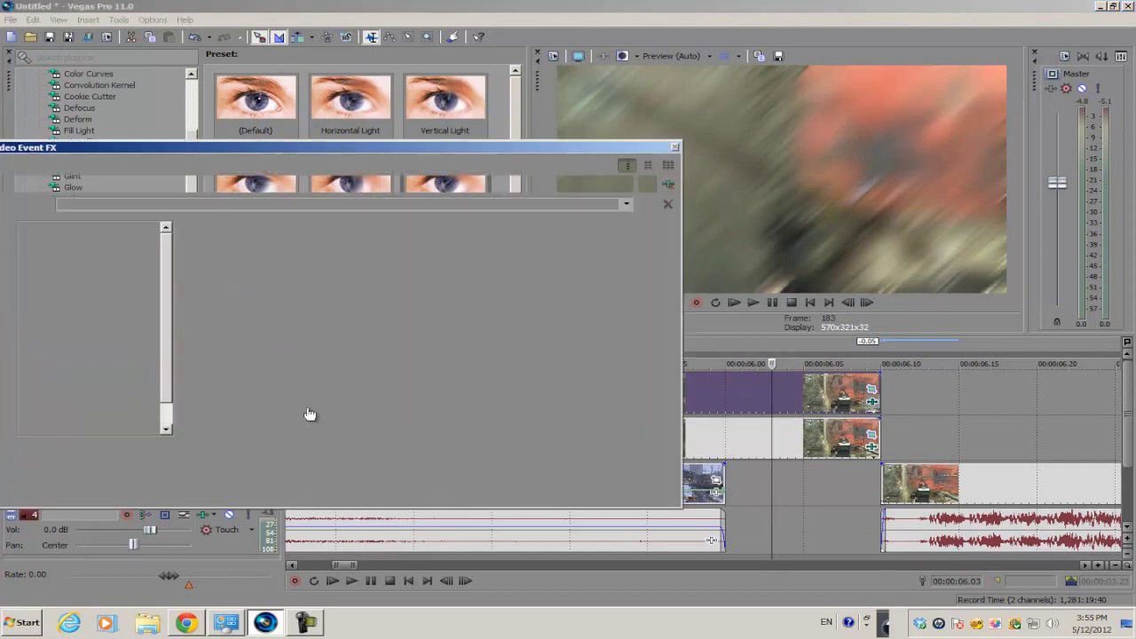
Step: Keyframe the blur Amount to drop from 0.100 to 0.000 at the effect's 1.00 mark, then close the window
click(724, 407)
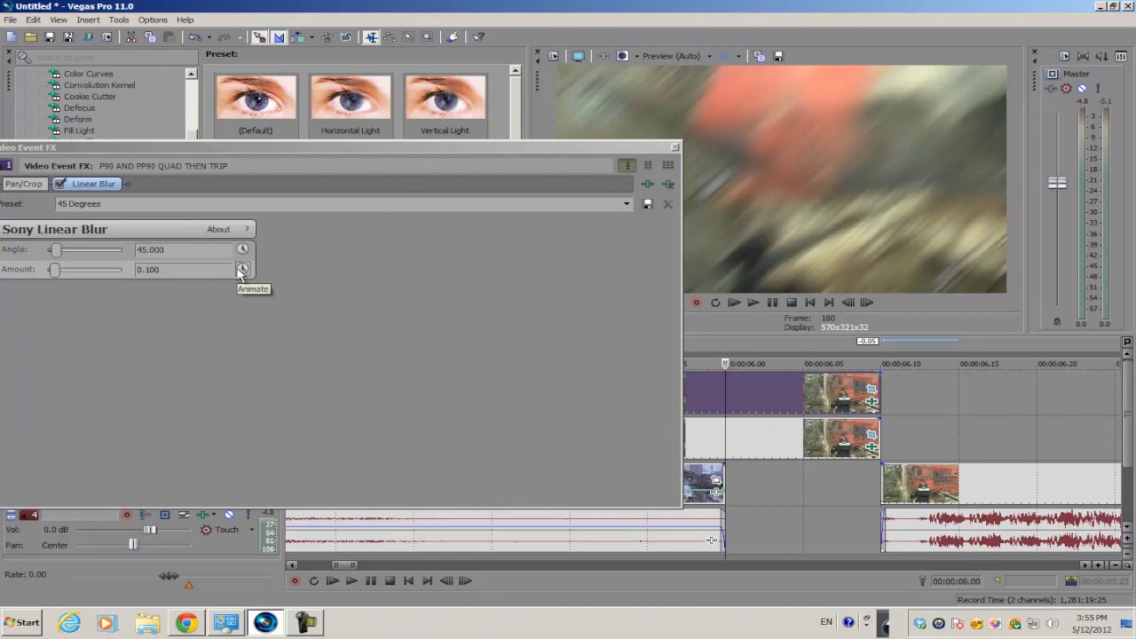
drag(332, 151, 428, 169)
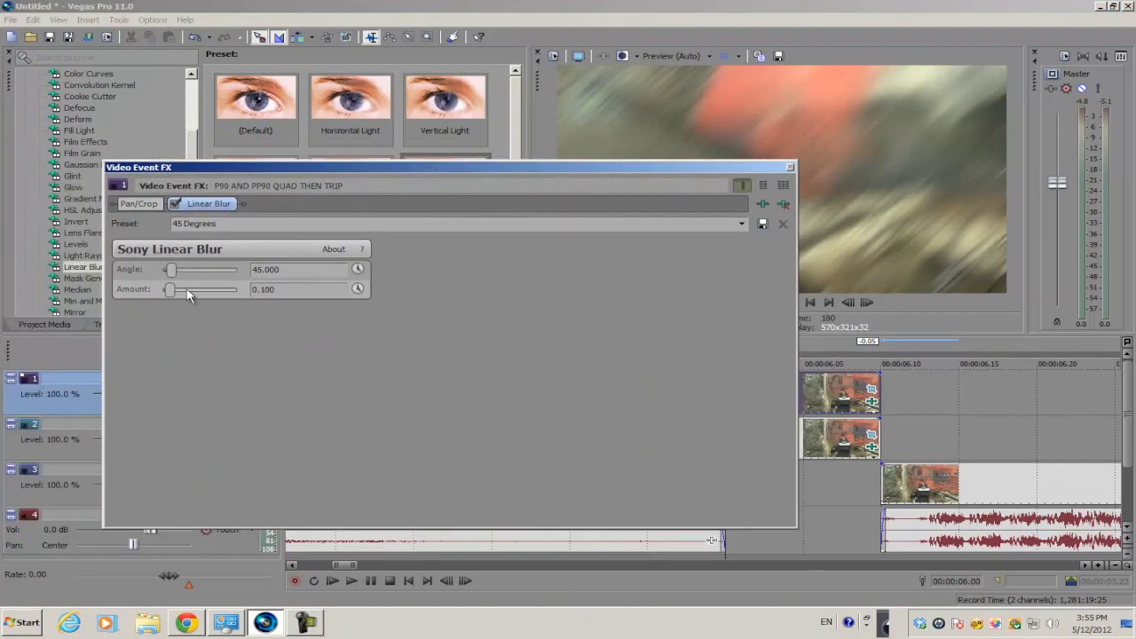
click(358, 289)
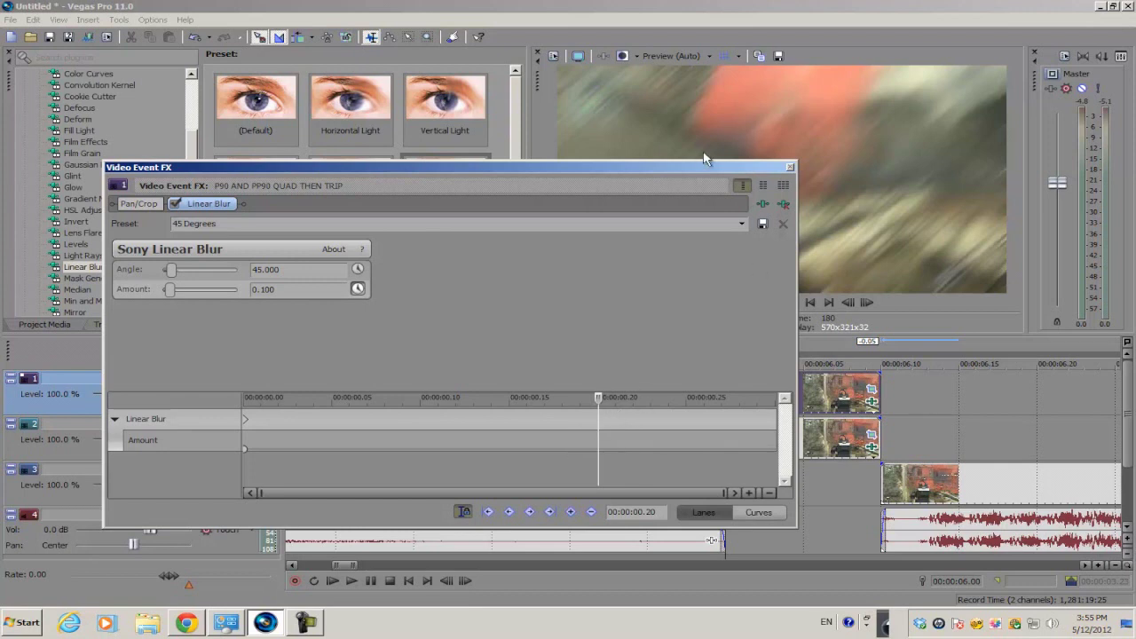
drag(704, 167, 572, 292)
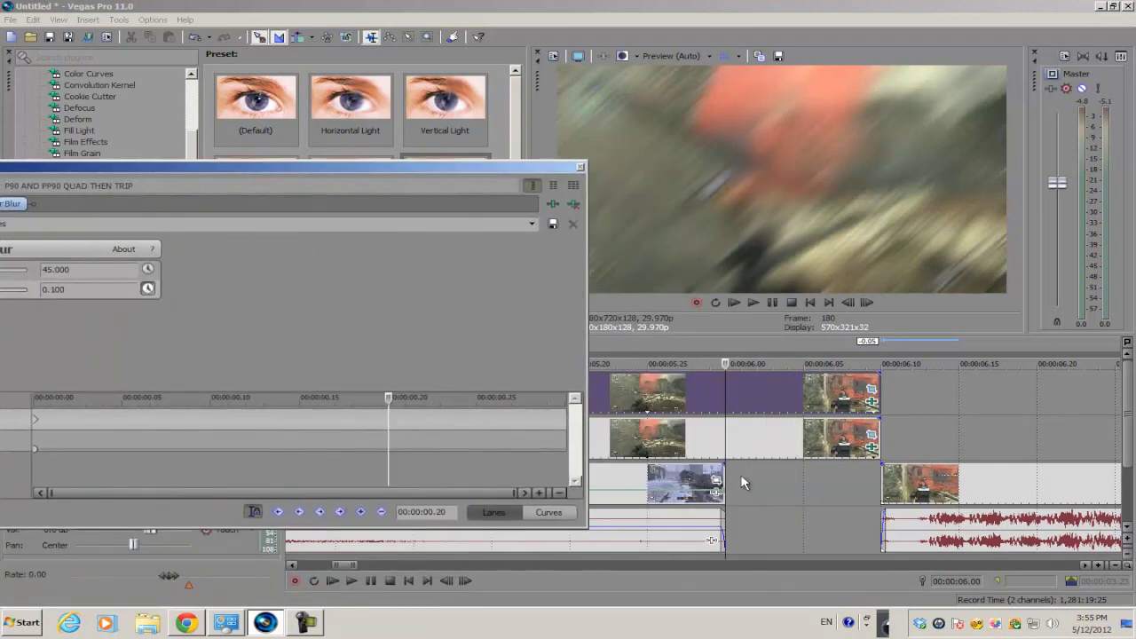
drag(363, 168, 598, 172)
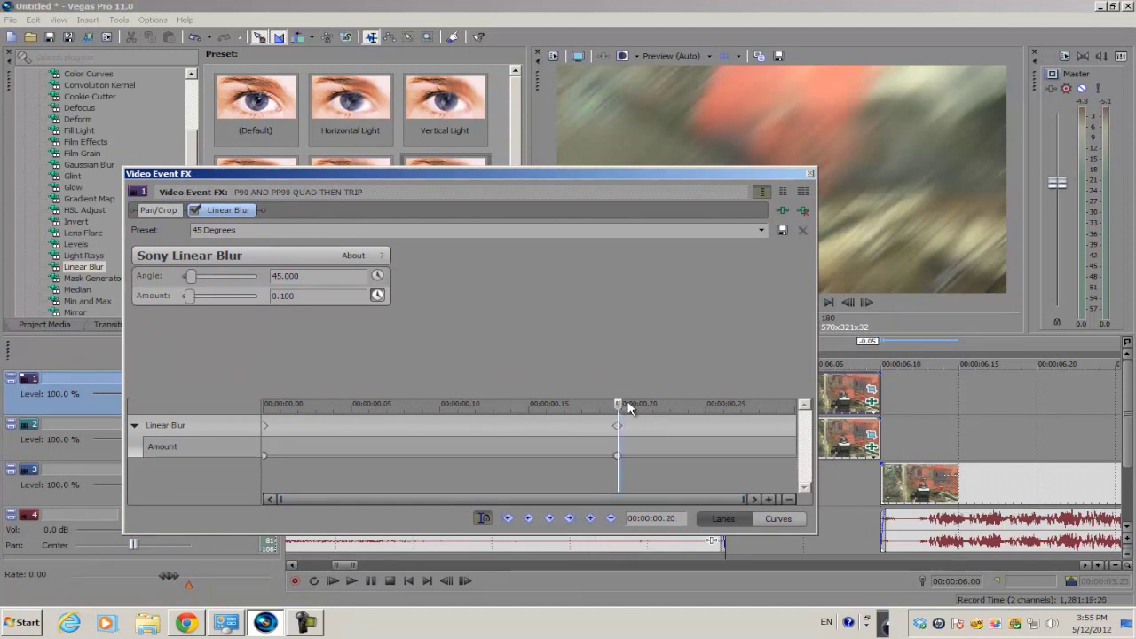
drag(627, 406, 796, 408)
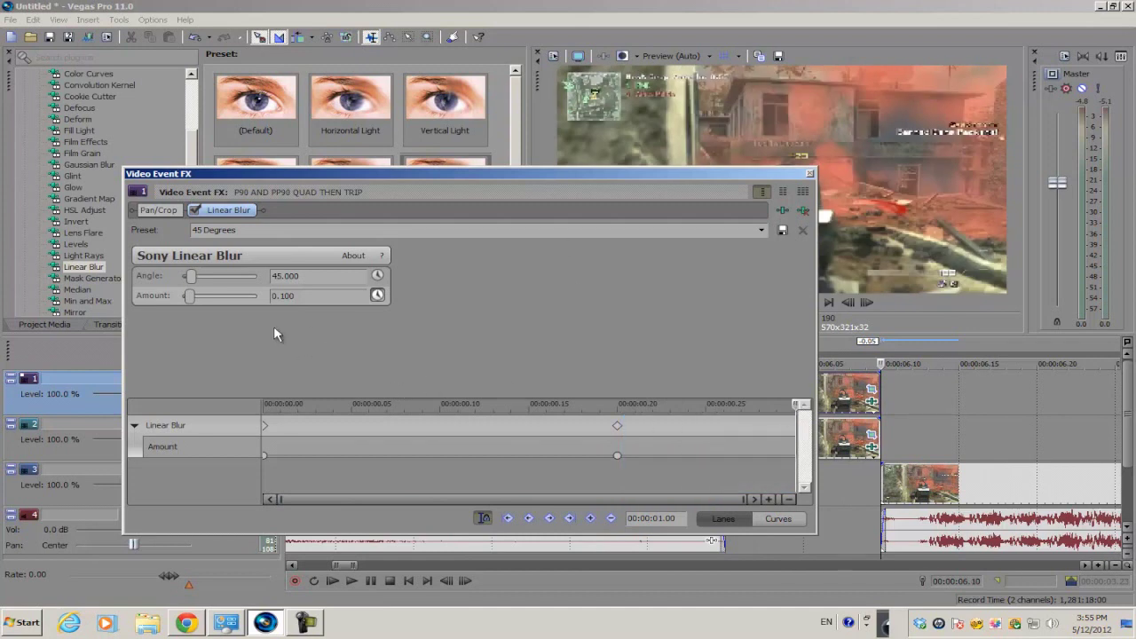
drag(194, 298, 174, 302)
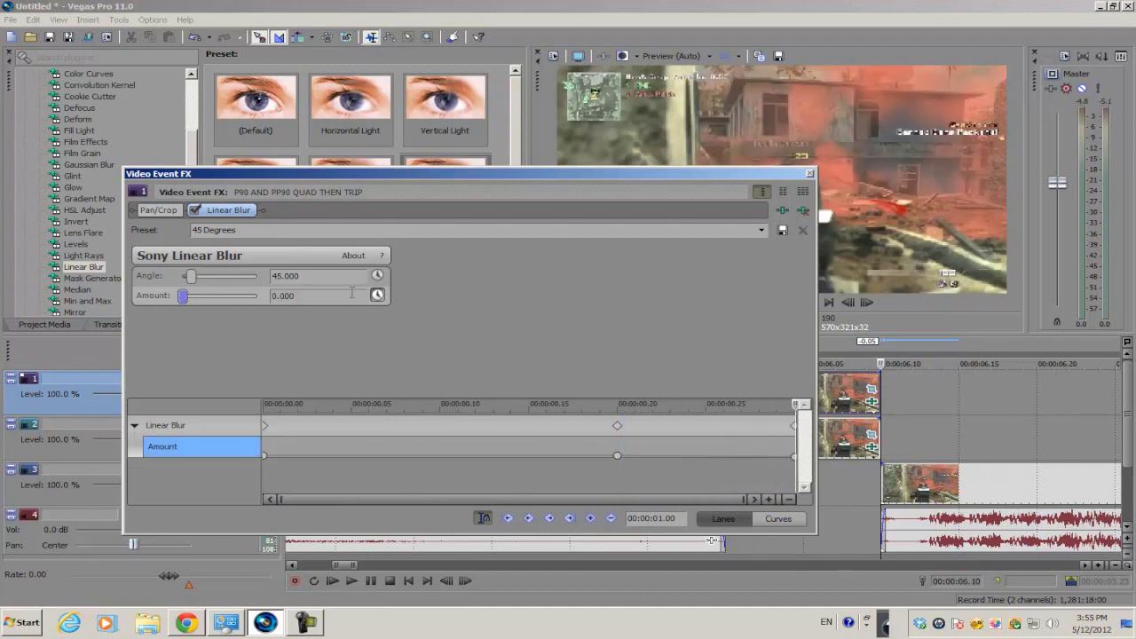
click(809, 174)
Step: Step frame by frame through the track 1 clip to verify the blur fading out
click(718, 387)
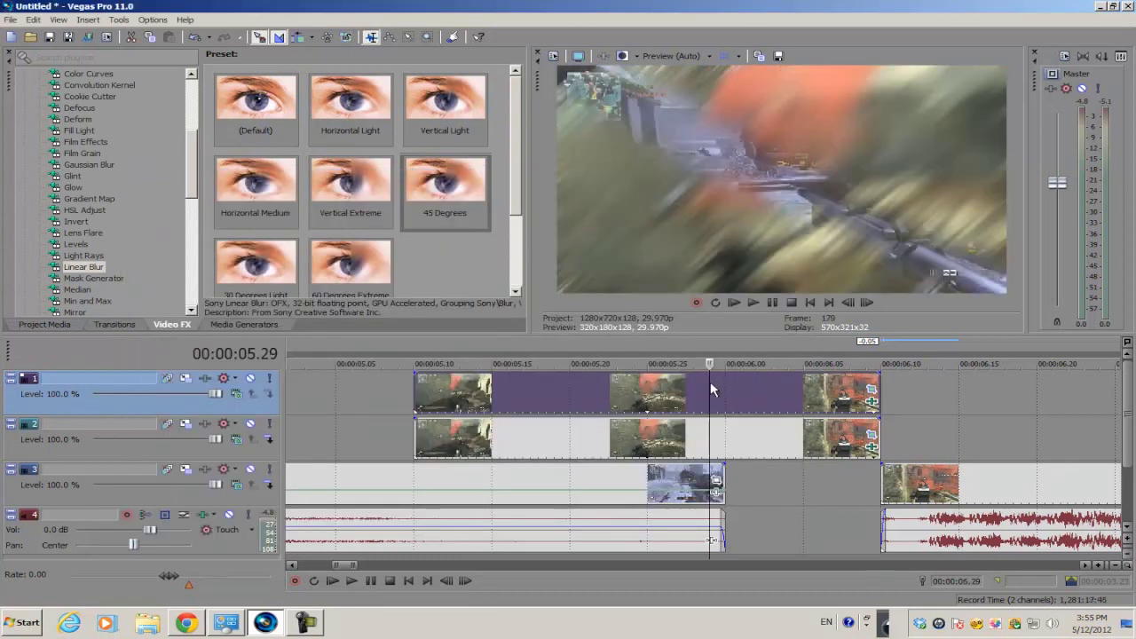
click(867, 303)
click(867, 303)
click(867, 303)
click(867, 303)
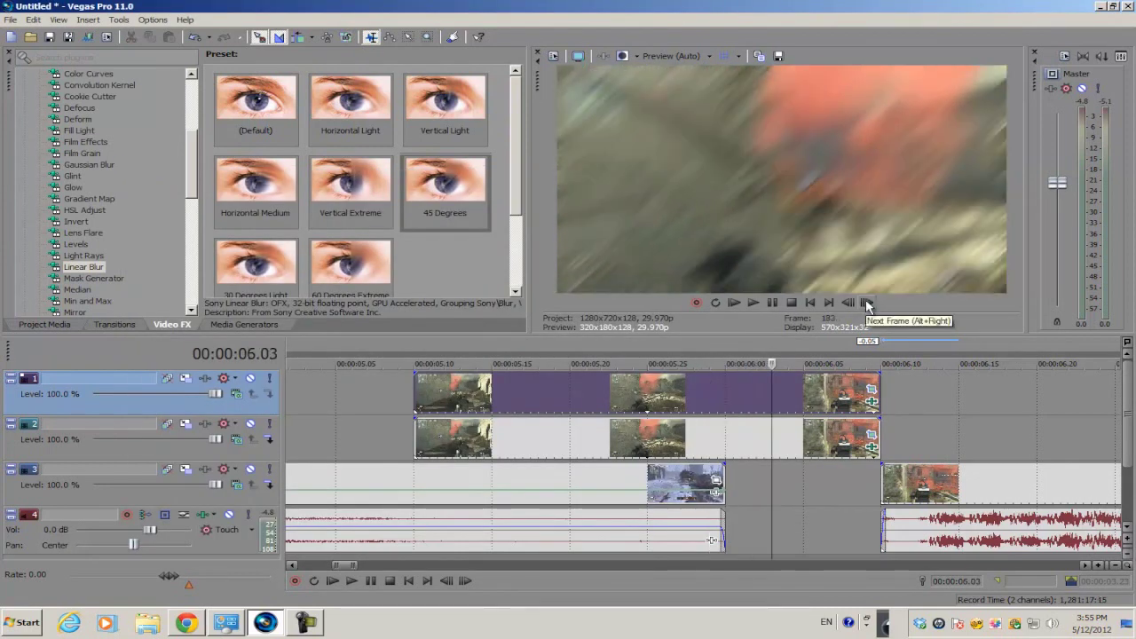
click(867, 303)
click(867, 302)
click(867, 303)
click(867, 302)
click(867, 302)
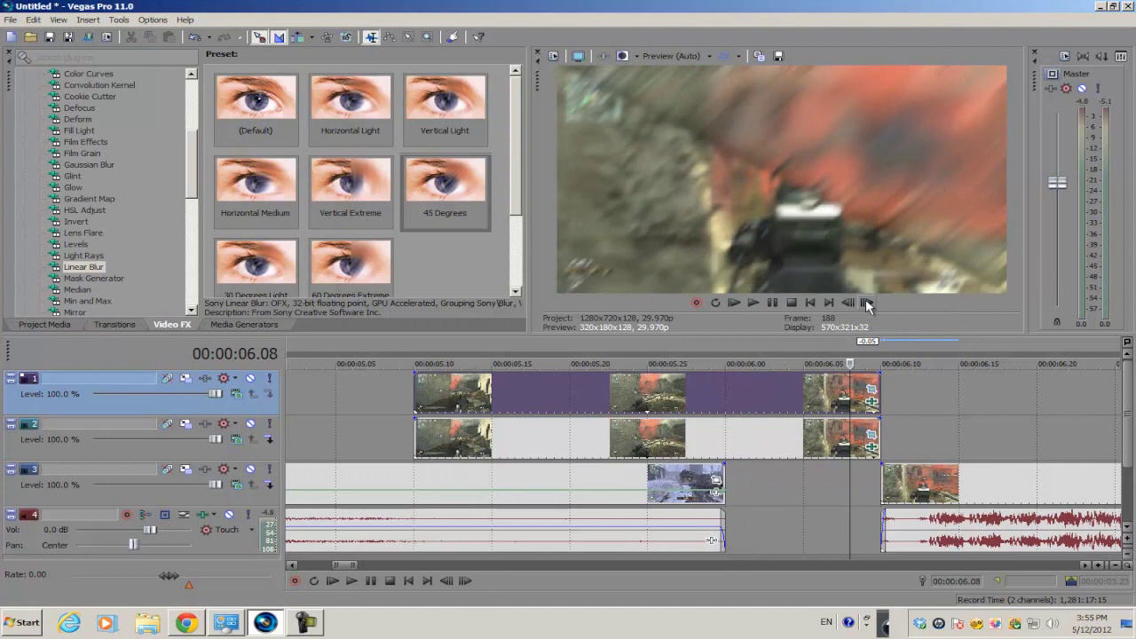
click(867, 303)
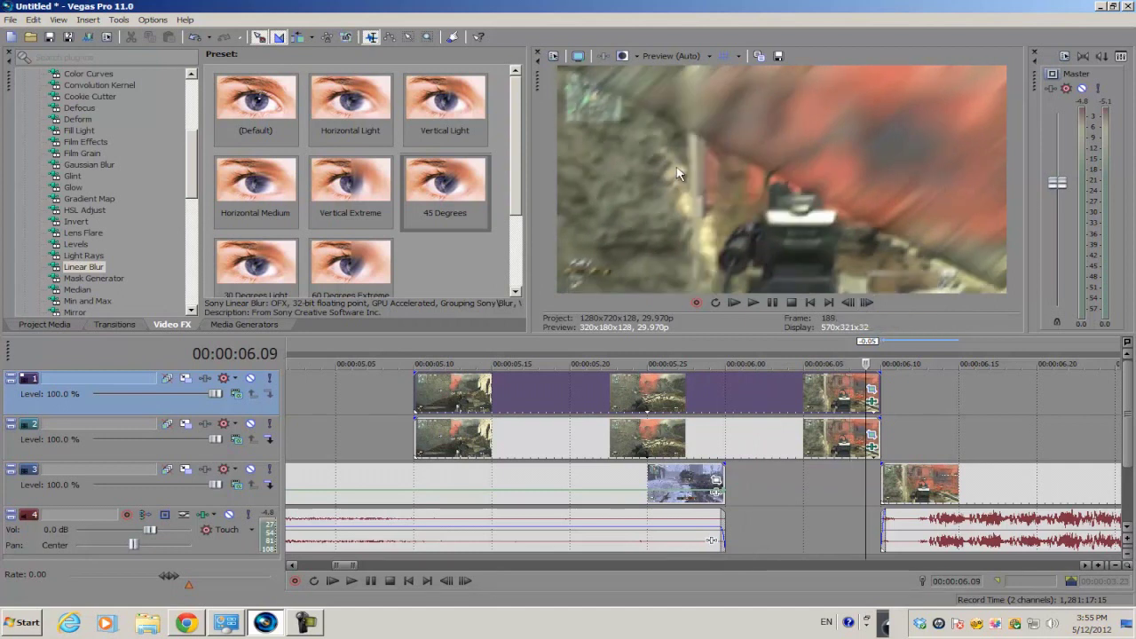
Step: Apply the 45 Degrees Linear Blur preset to the matching track 2 clip
click(717, 417)
click(726, 404)
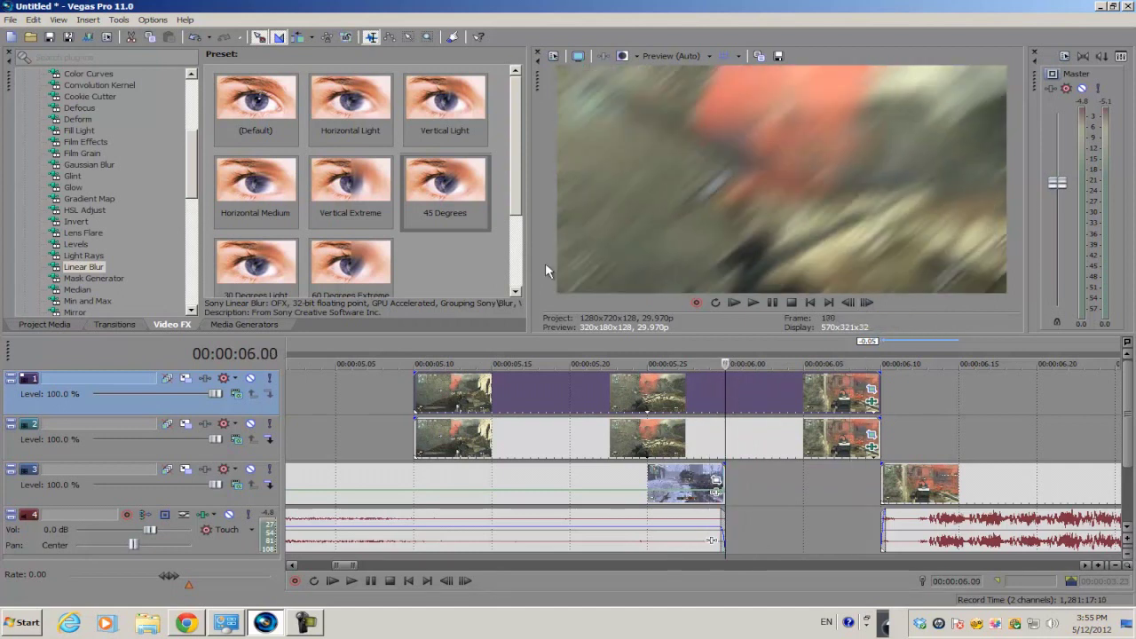
drag(444, 191, 500, 236)
drag(873, 410, 872, 448)
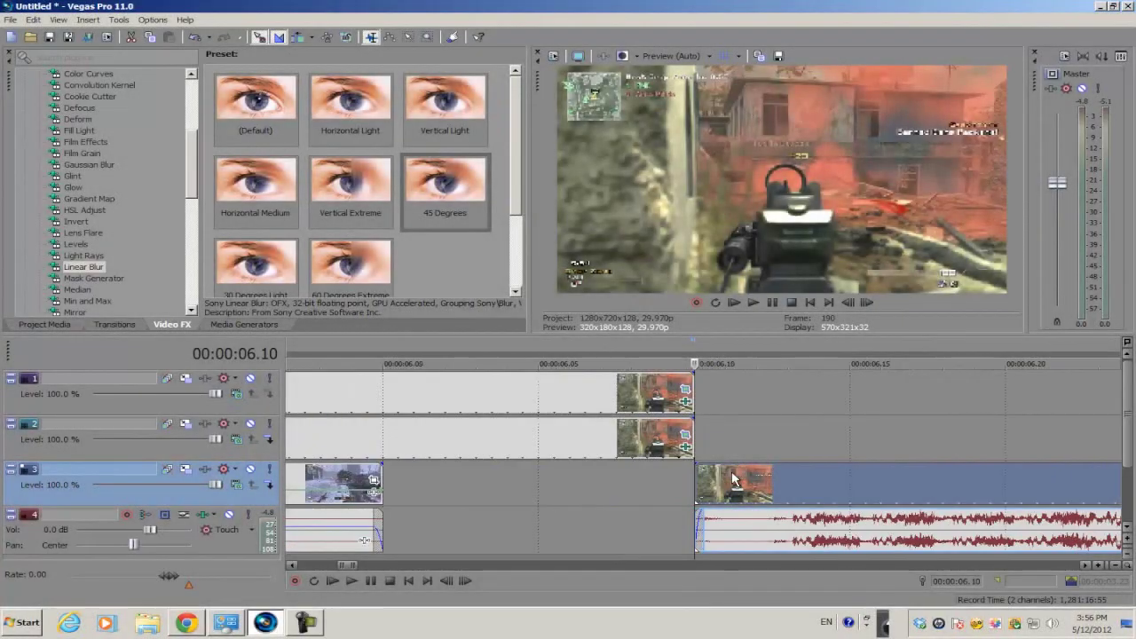
scroll(693, 465, down, 3)
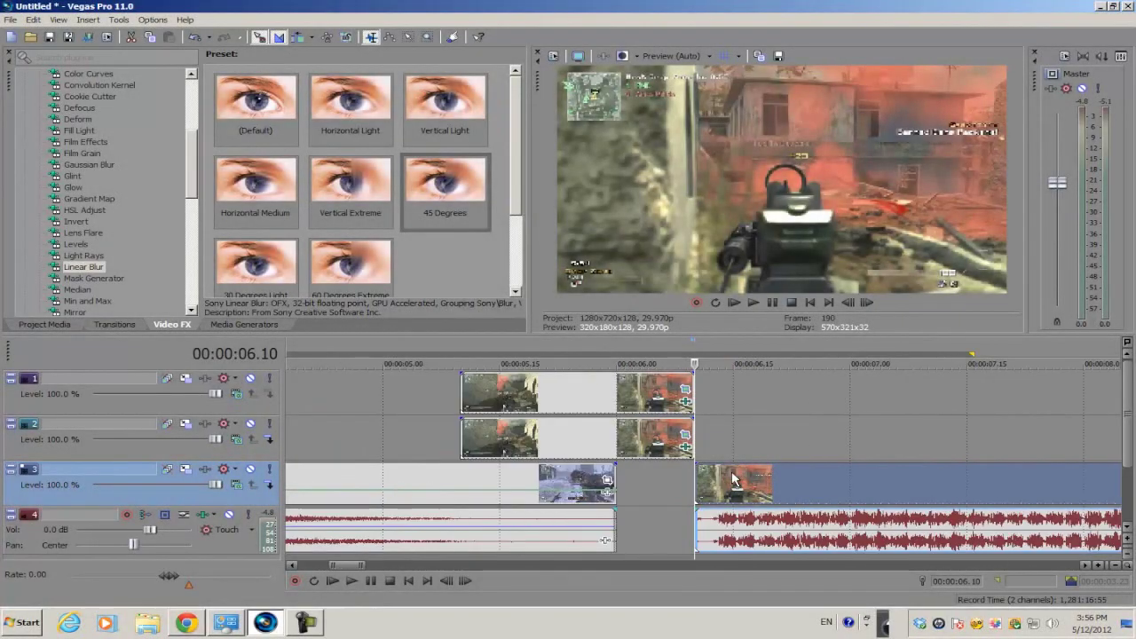
scroll(698, 472, up, 5)
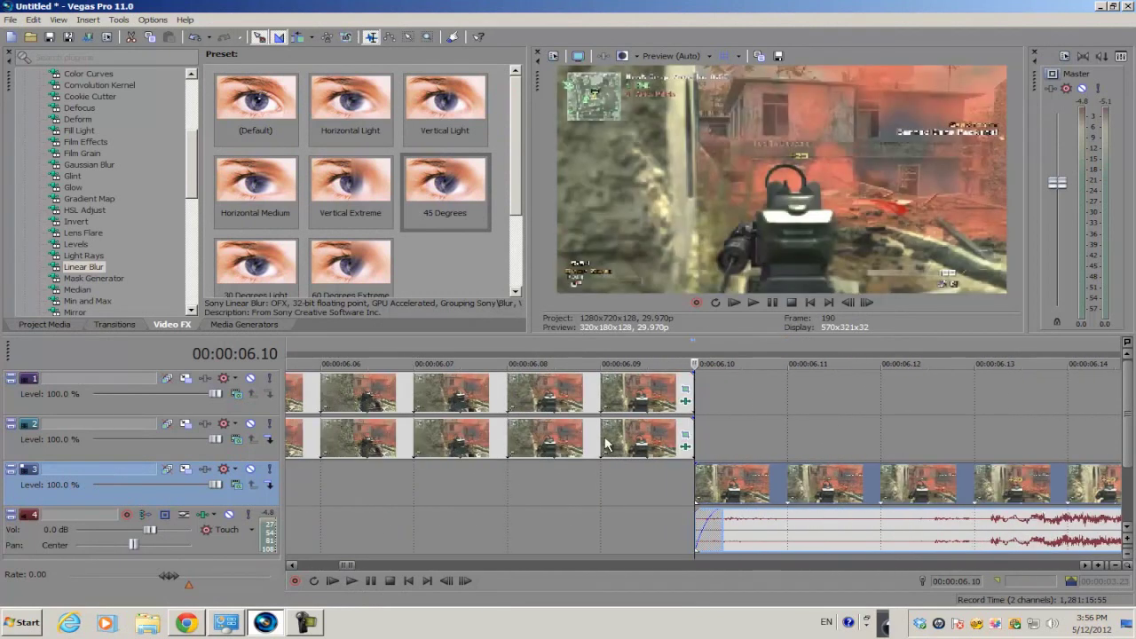
scroll(679, 394, down, 1)
Step: Check frames 6.08–6.10, then select 04.13 to 08.08 and play it back
click(679, 393)
click(696, 384)
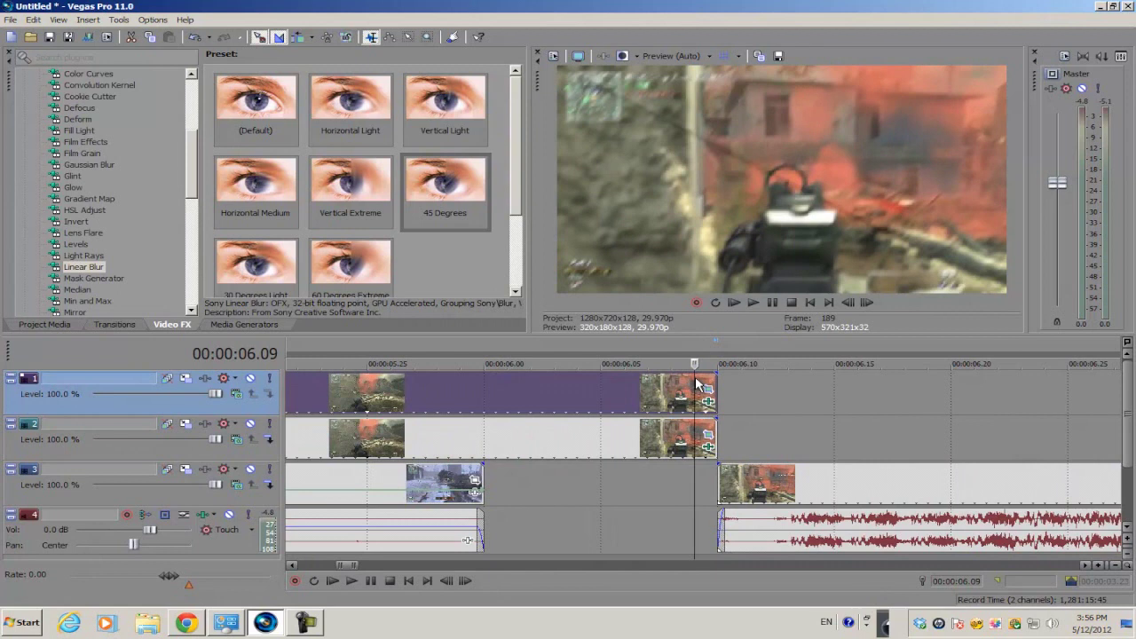
click(866, 302)
scroll(863, 400, down, 4)
drag(863, 369, 527, 369)
key(space)
Step: Replay the 04.13–08.08 transition, then switch to the Twitter profile in Chrome
scroll(907, 519, up, 2)
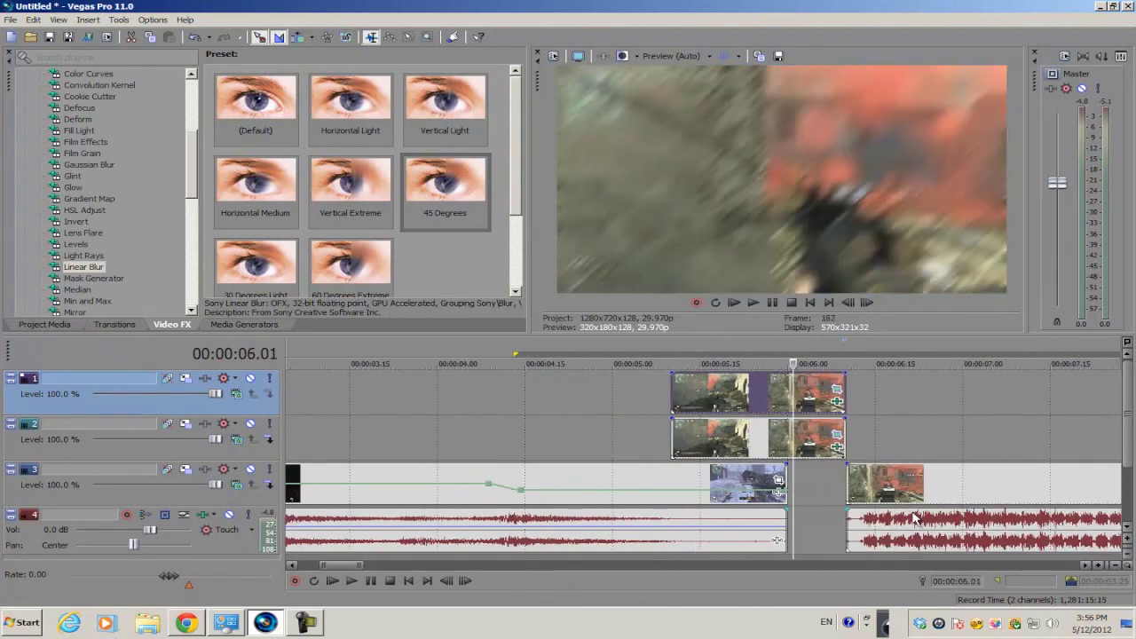
key(space)
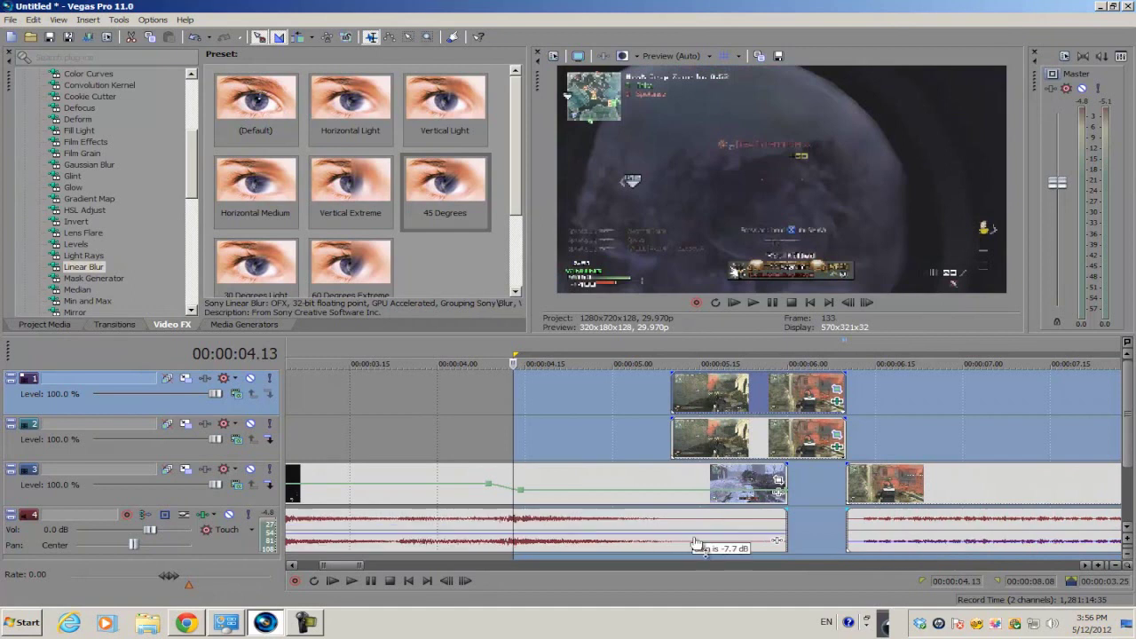
key(space)
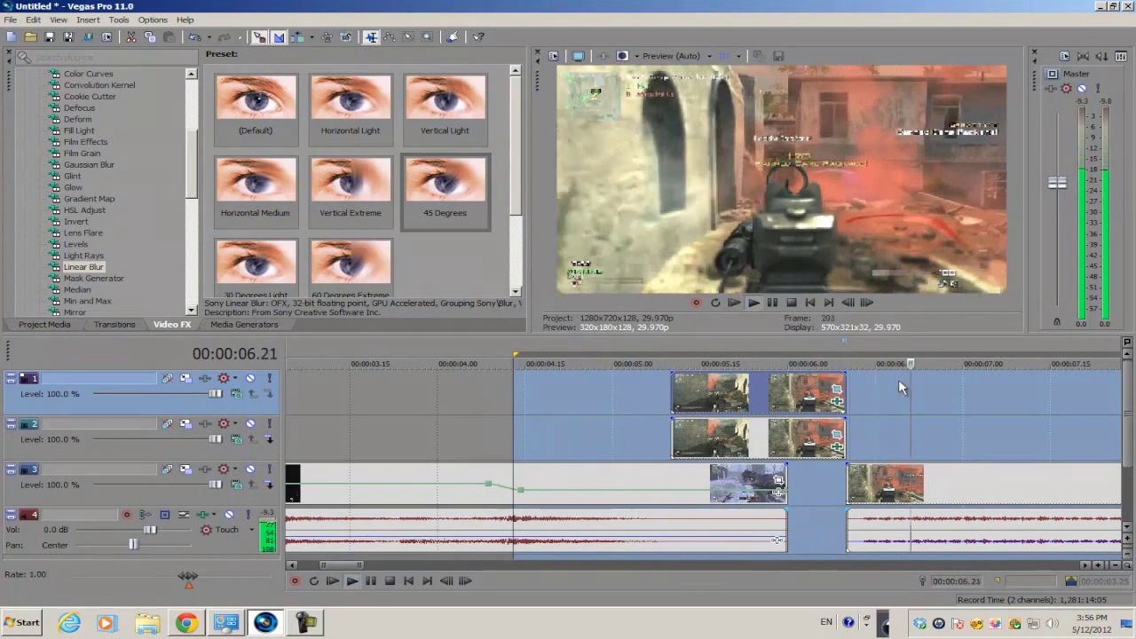
scroll(801, 387, down, 2)
scroll(671, 436, down, 2)
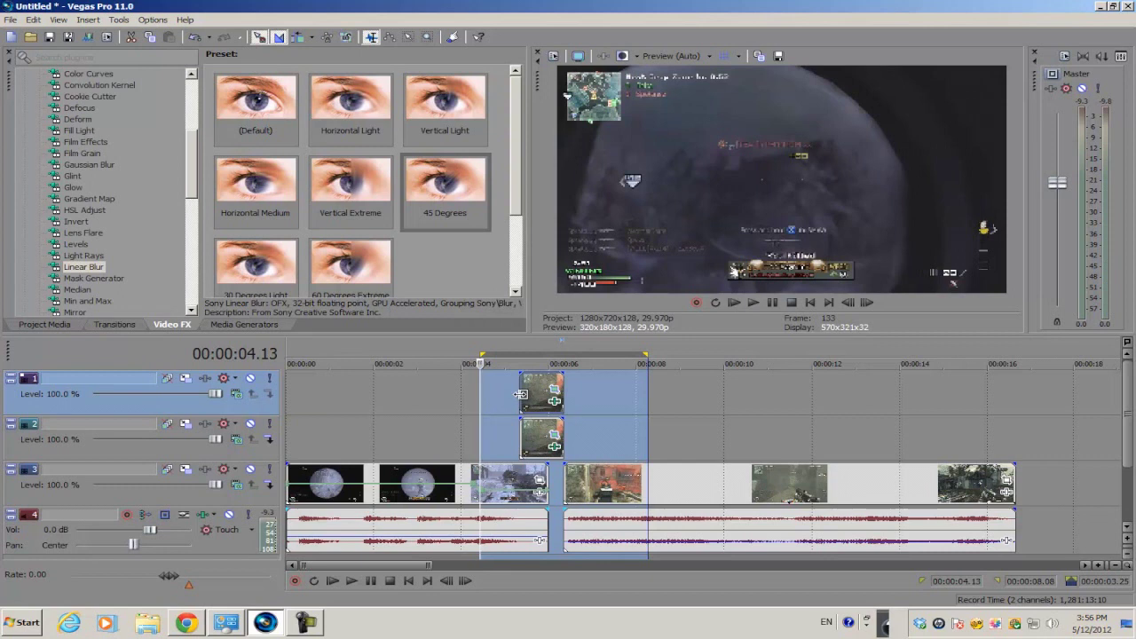
click(186, 622)
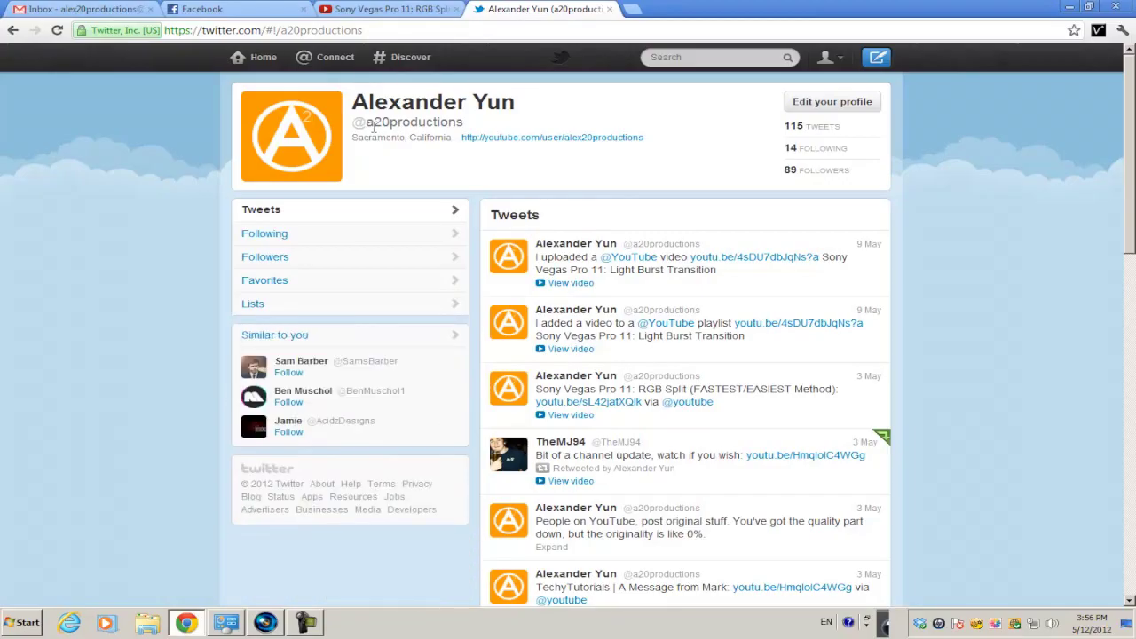